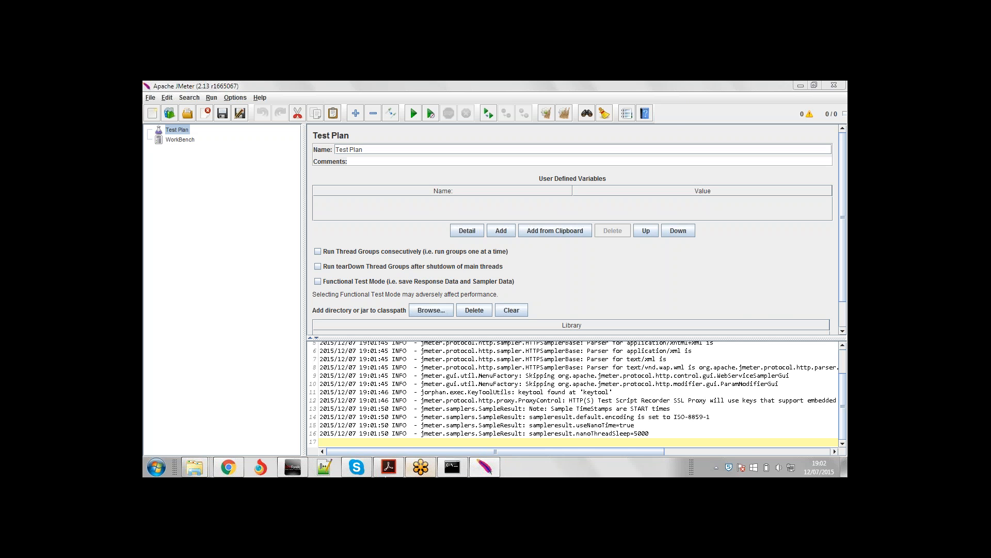
click(357, 469)
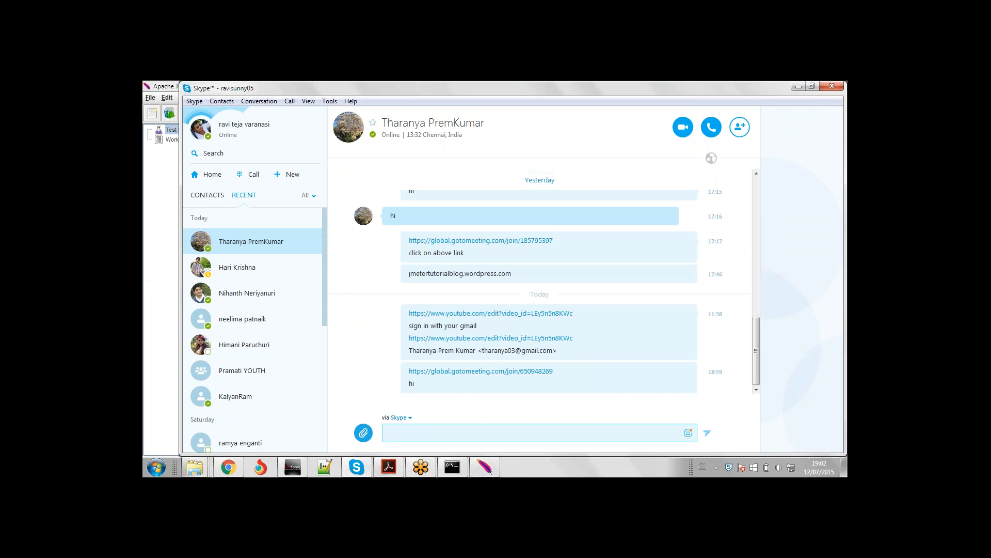
click(168, 262)
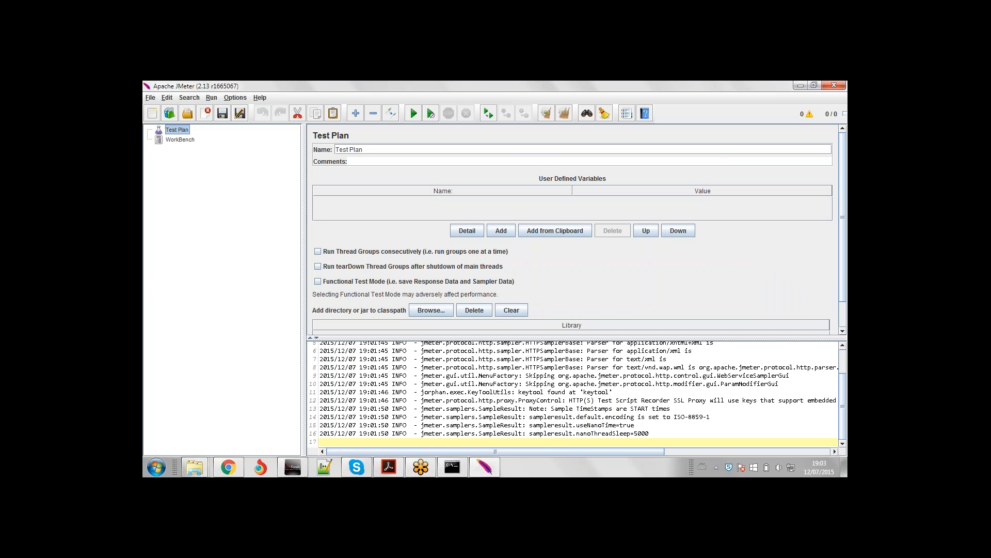
Add an HTTP(S) Test Script Recorder non-test element to the WorkBench and insert an empty row in its URL Patterns to Include.
click(181, 140)
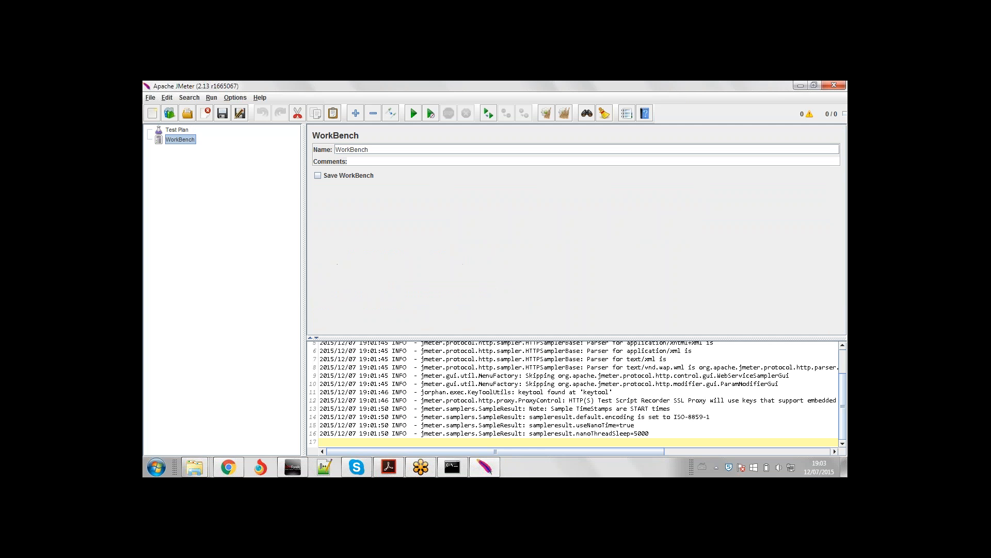
right_click(182, 137)
mouse_move(194, 140)
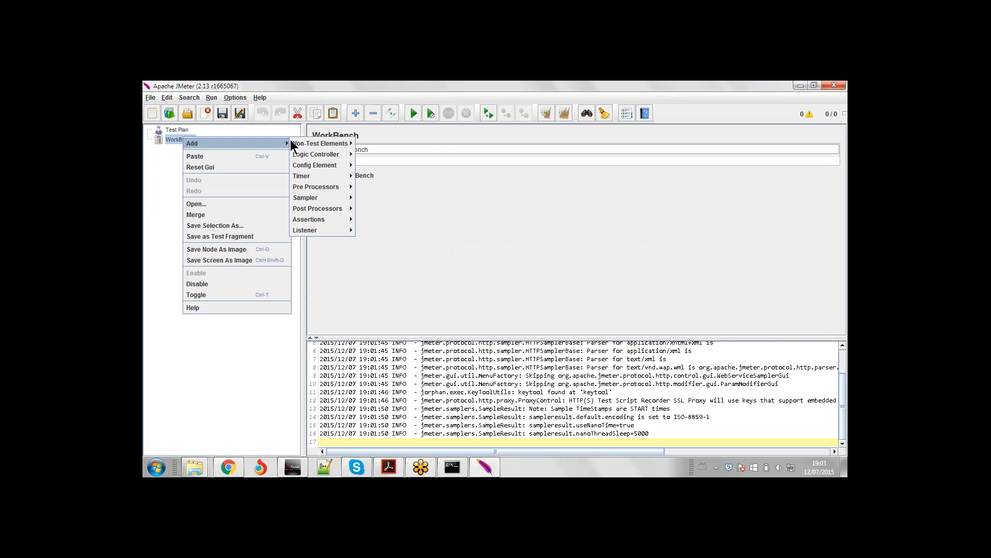
mouse_move(317, 140)
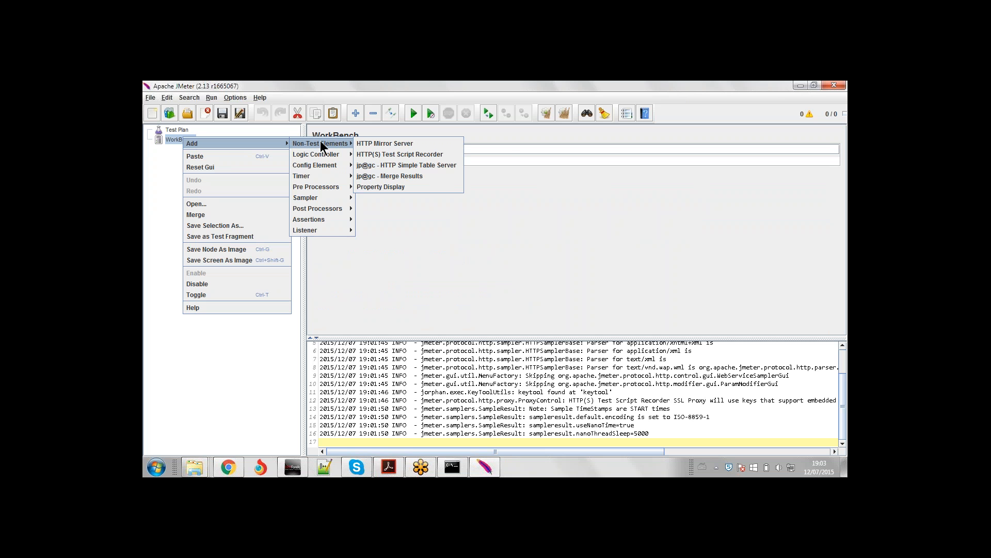
click(414, 156)
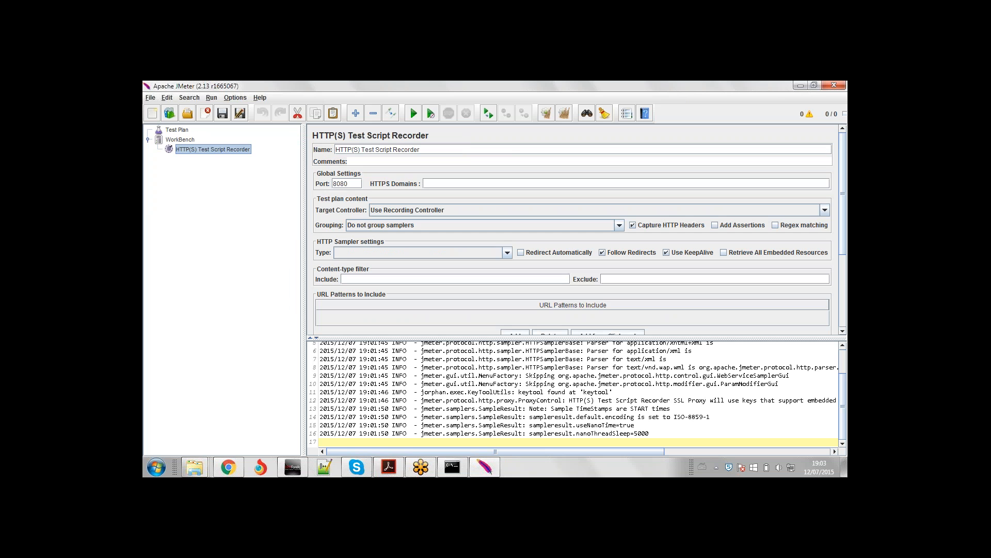
click(526, 334)
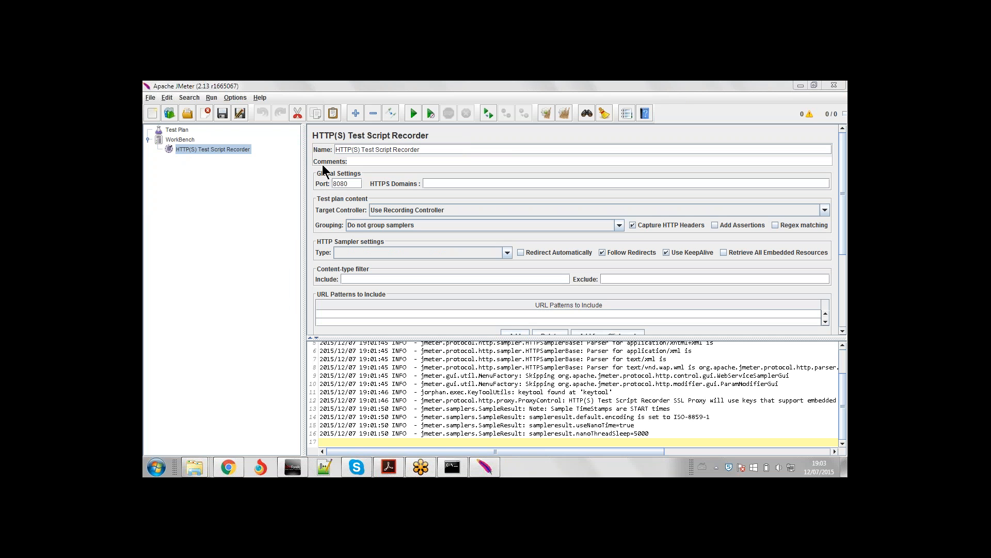
Hide the Log Viewer pane and display it again.
click(235, 97)
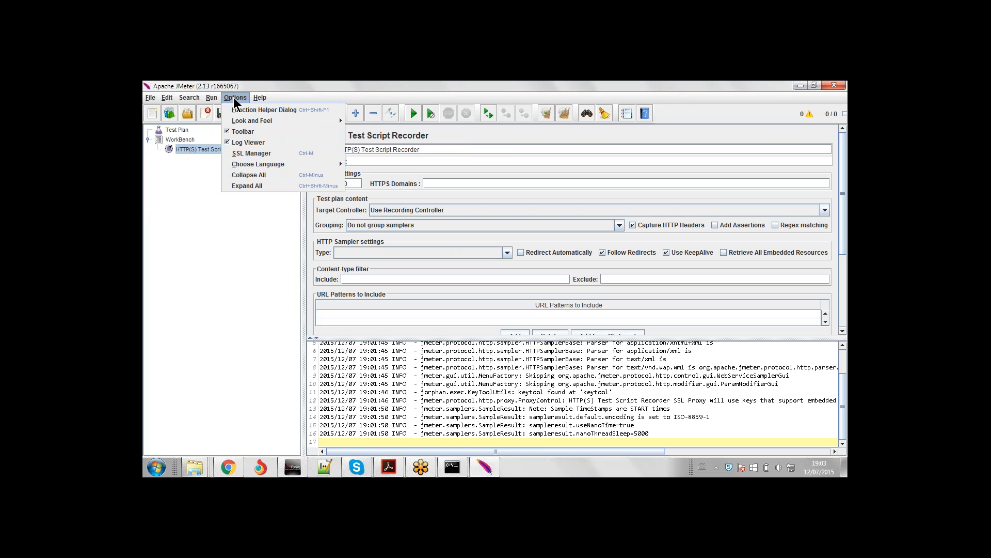
click(247, 144)
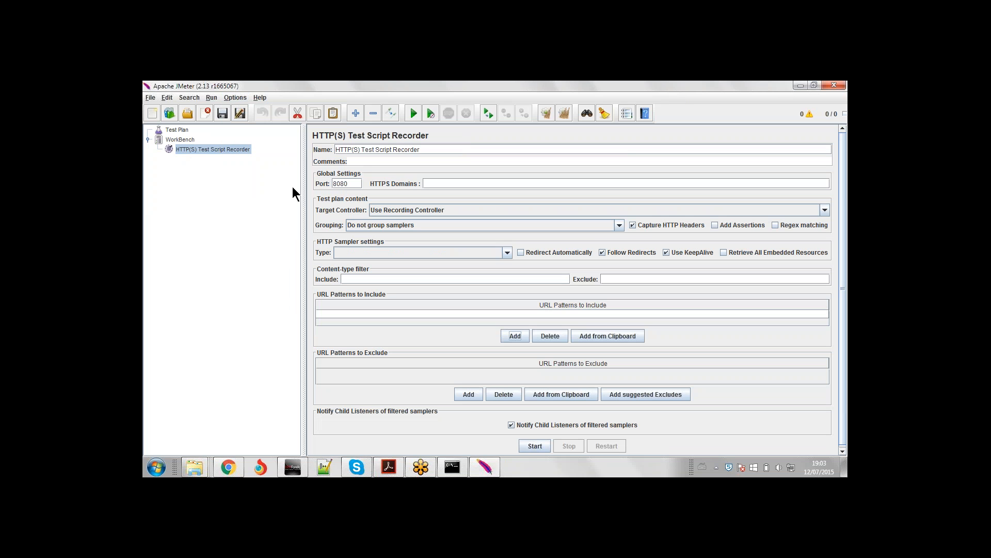
click(235, 98)
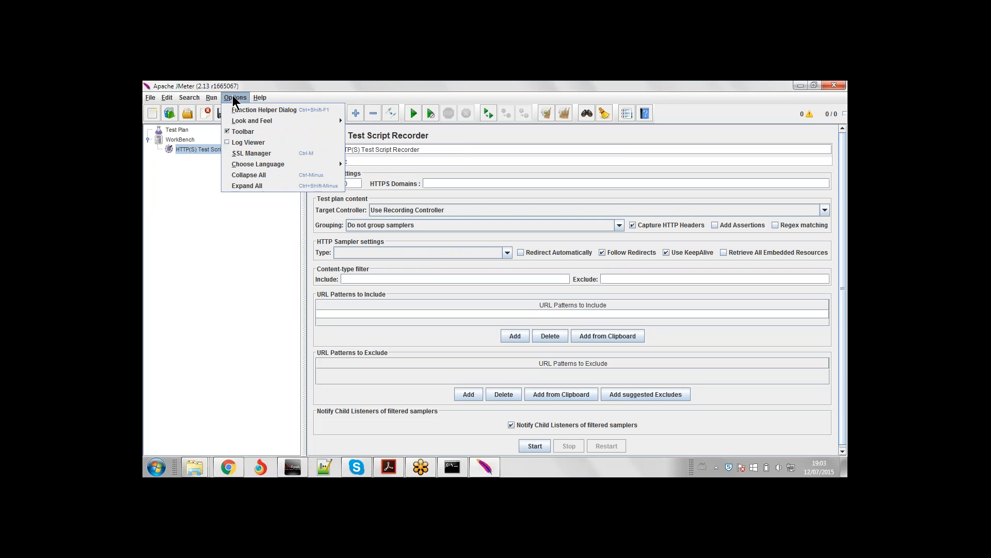
click(248, 143)
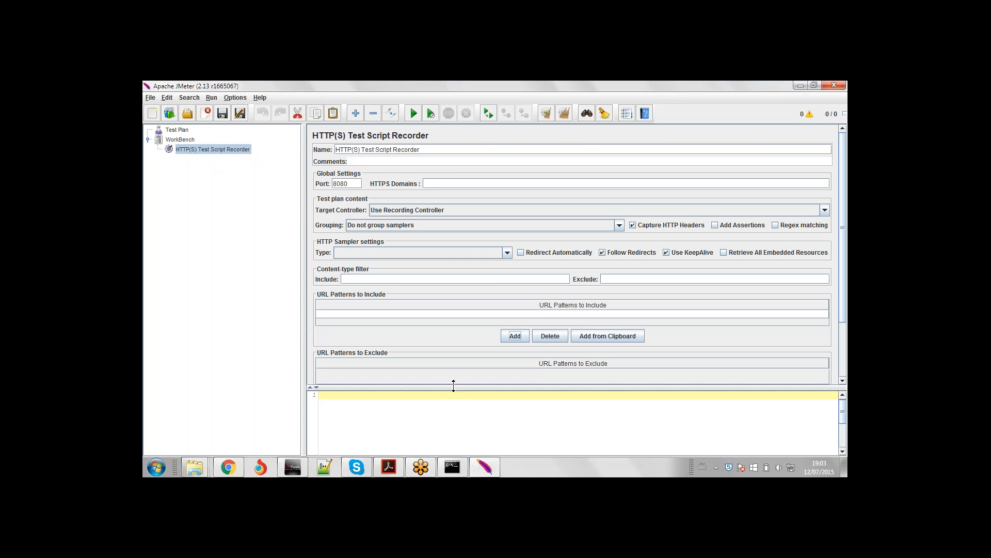
click(227, 96)
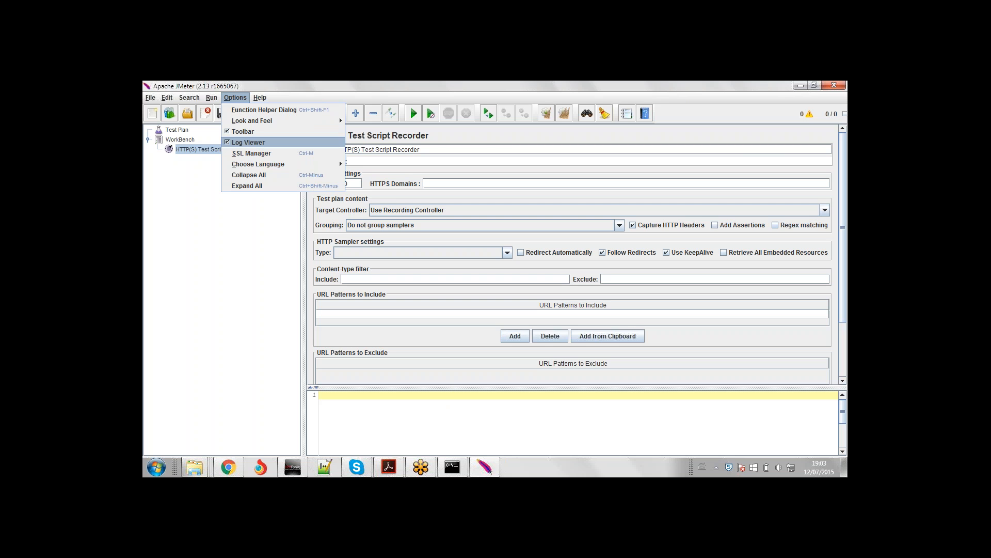
click(275, 374)
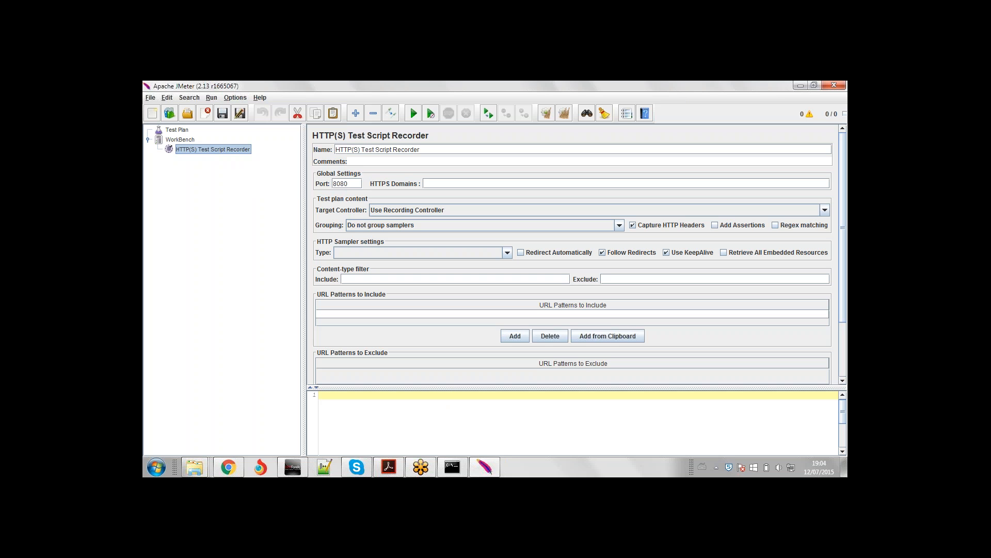
click(241, 99)
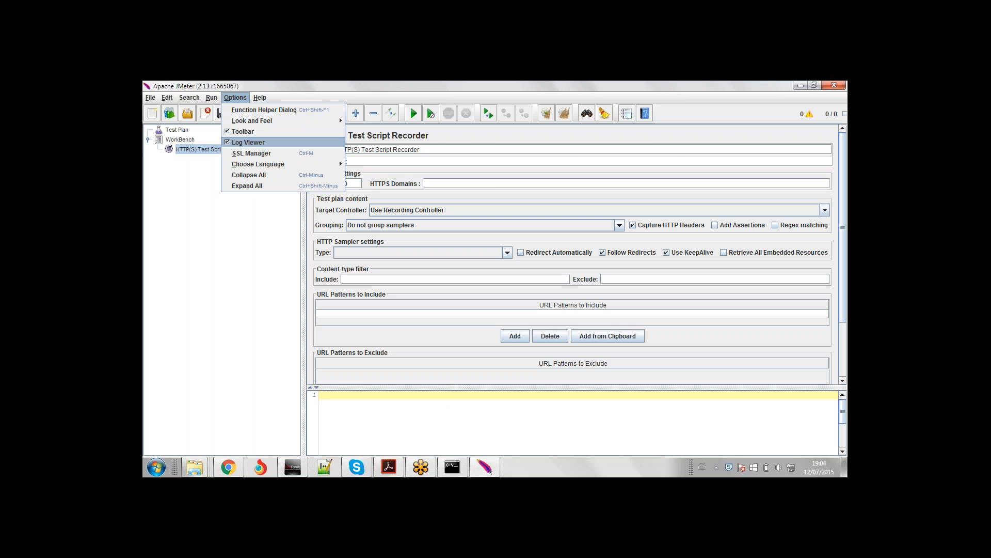
click(194, 308)
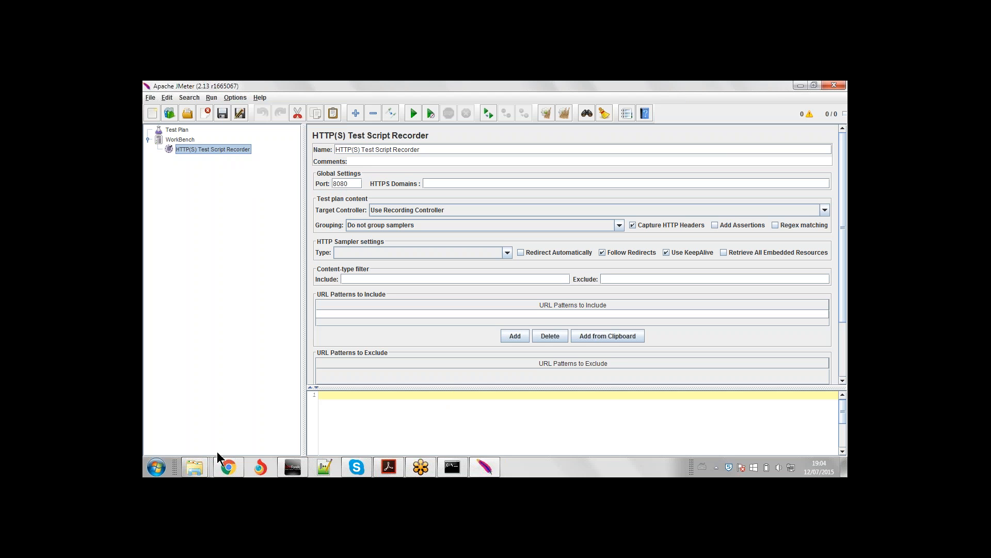
Open jmeter.properties from the apache-jmeter-2.13 bin folder in Notepad++.
mouse_move(200, 469)
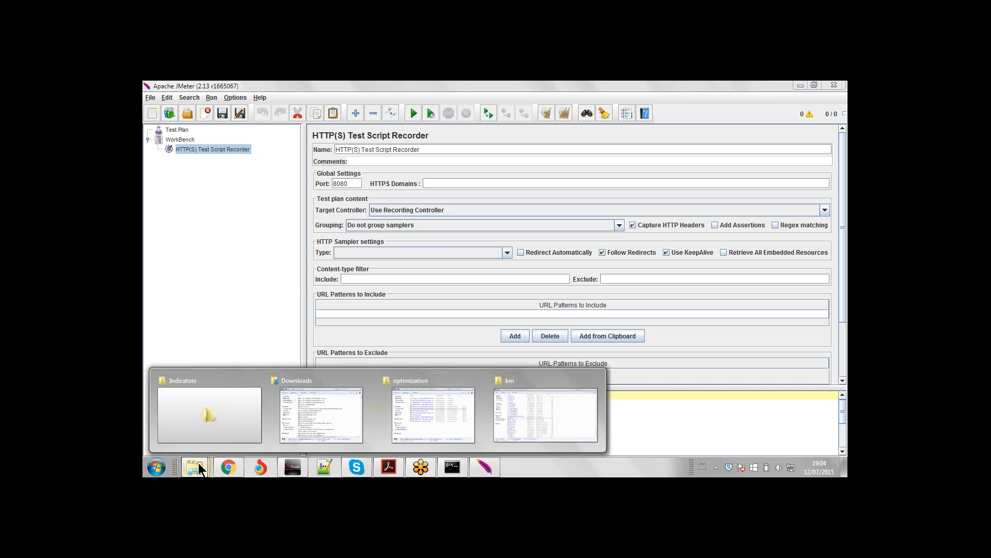
click(540, 388)
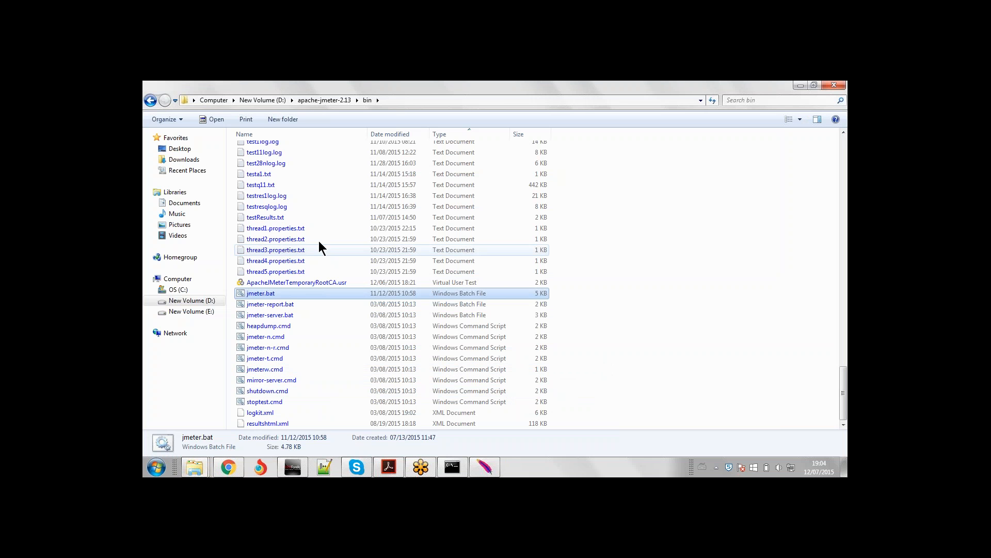
click(302, 205)
key(j)
key(j)
key(j)
key(j)
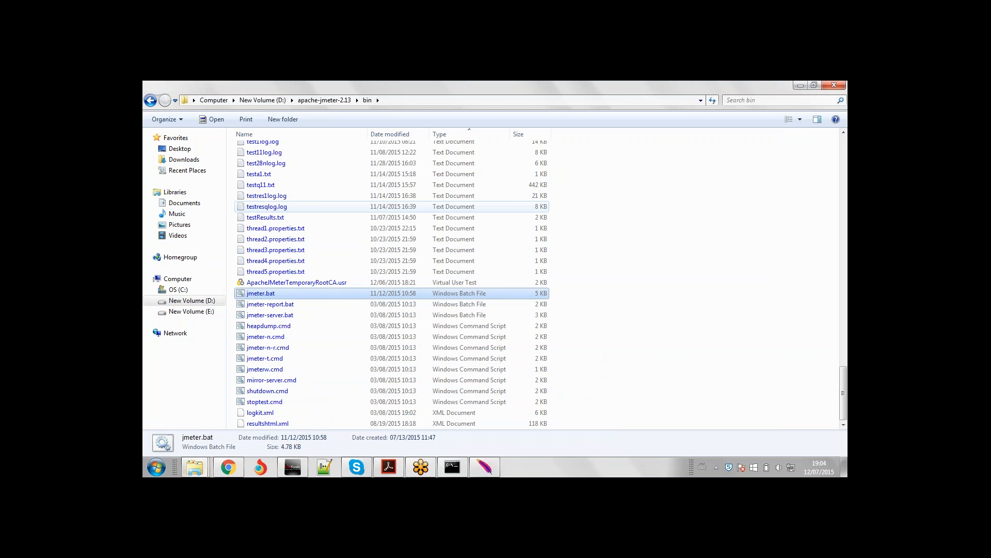
key(j)
key(j)
key(j)
key(j)
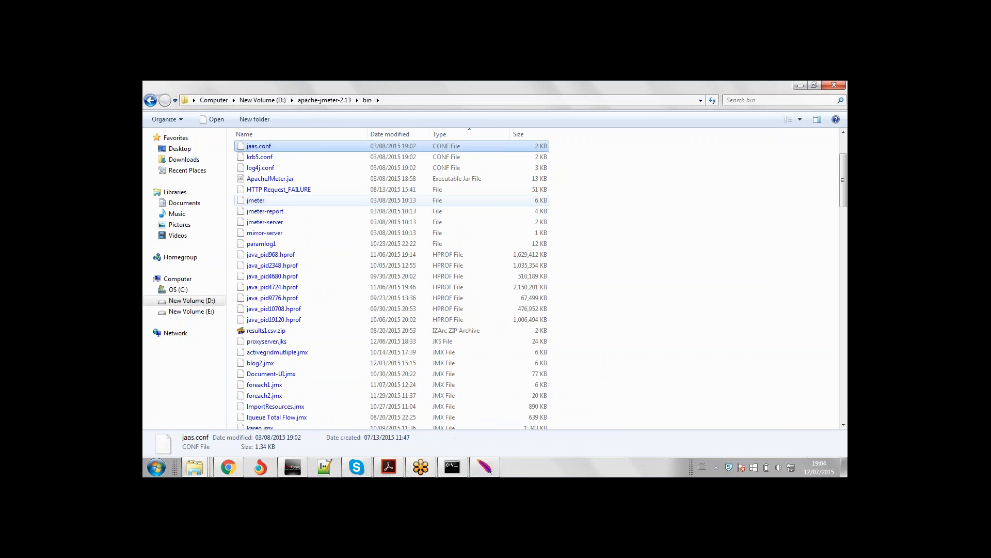
key(j)
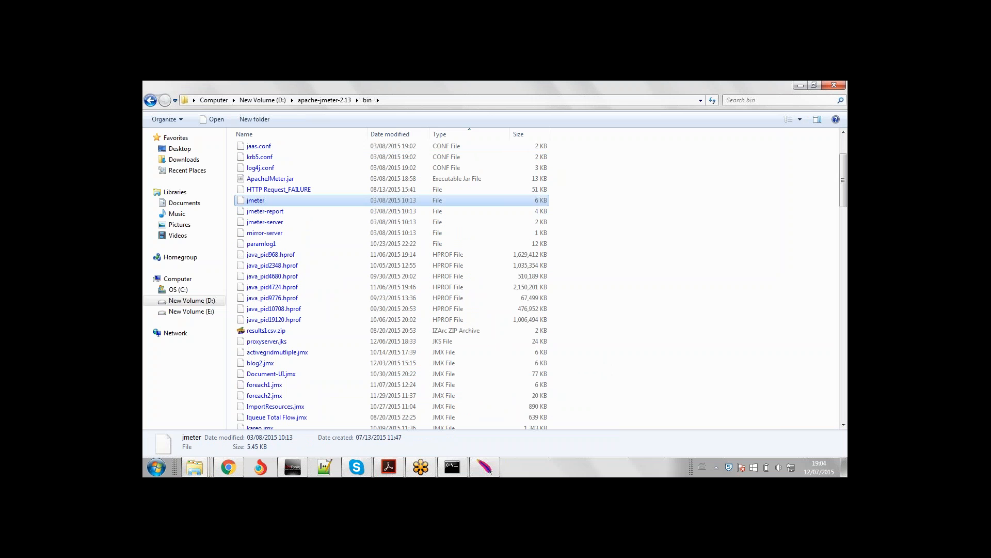
key(j)
key(j)
key(j)
key(j)
key(j)
key(j)
key(j)
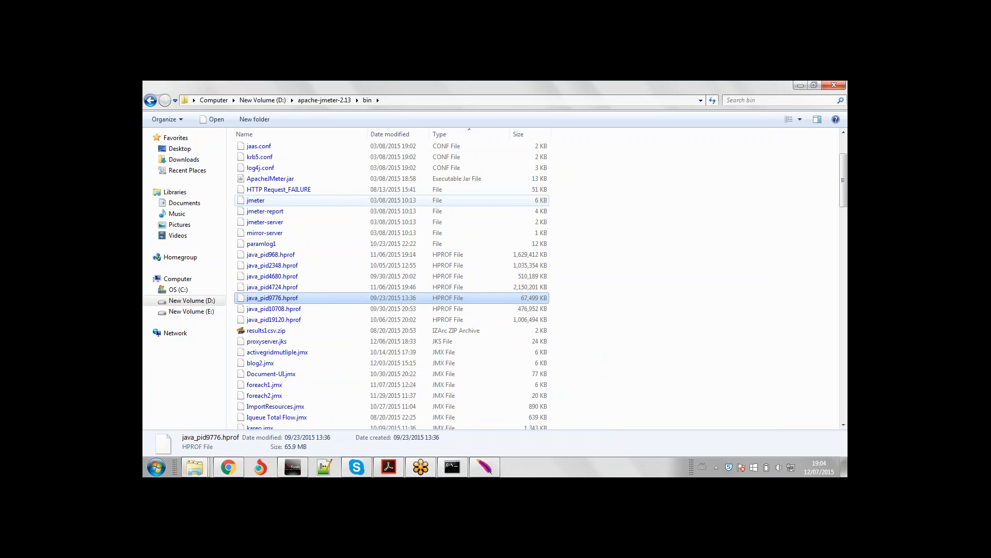
key(j)
key(j)
key(j)
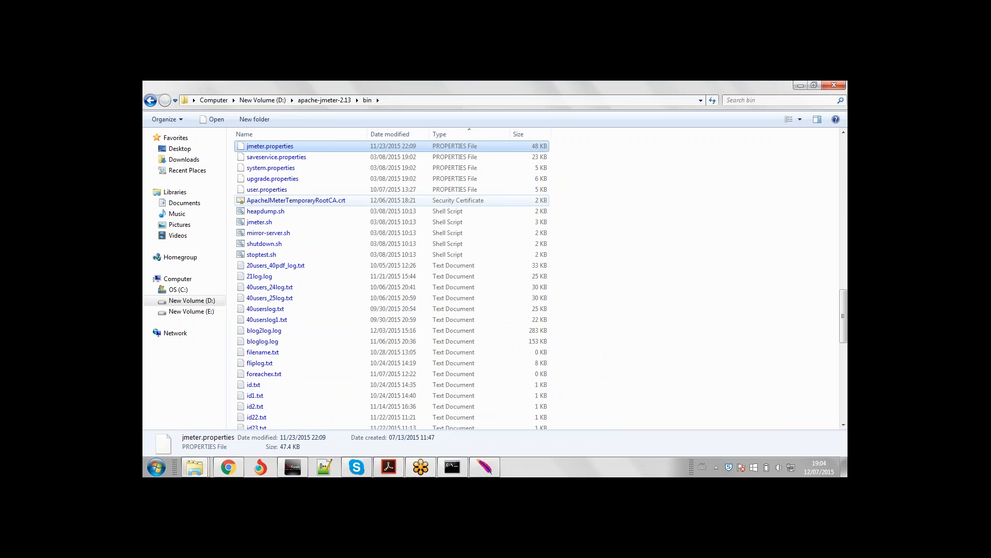
right_click(325, 150)
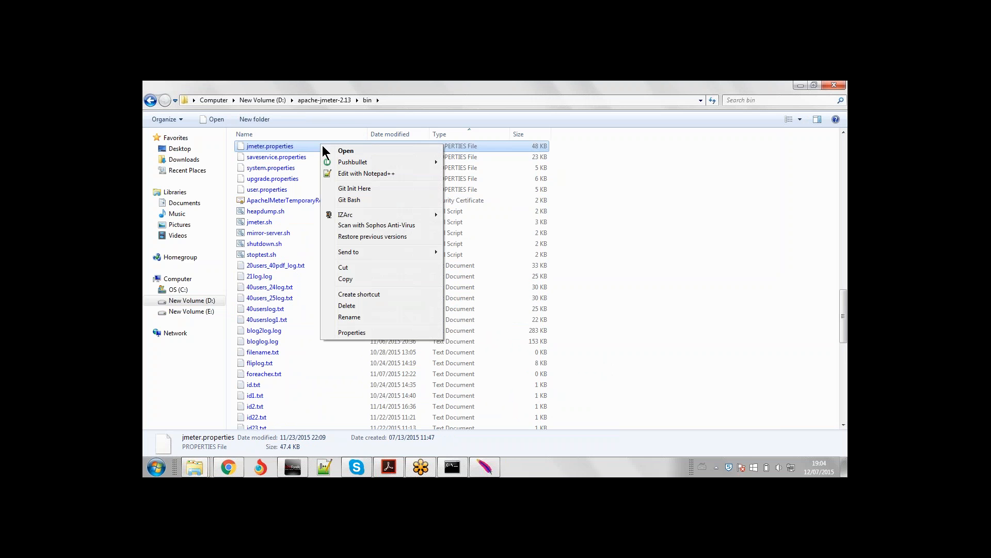
click(350, 172)
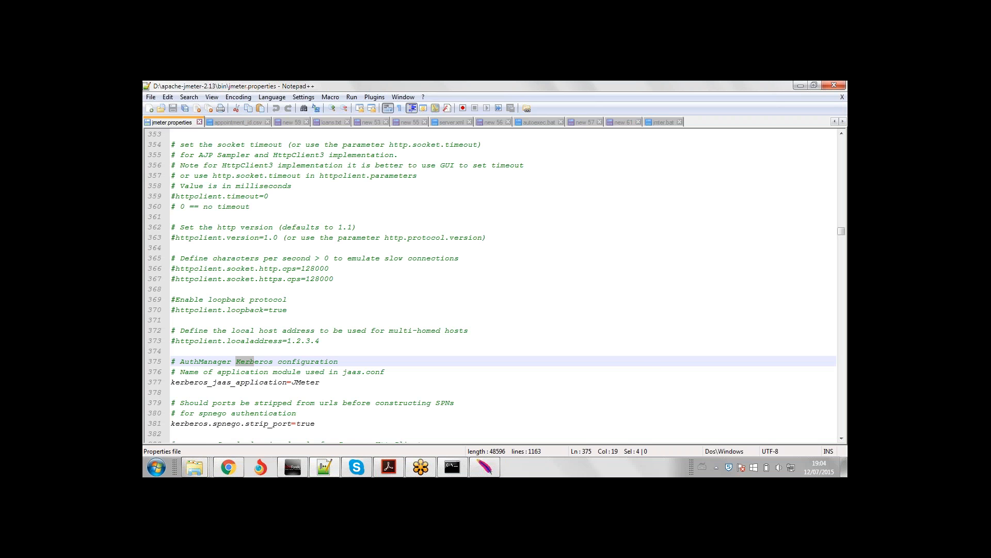
Search jmeter.properties for "log" and step through the matches to the LoggerPanel display setting.
key(ctrl+f)
text(lo)
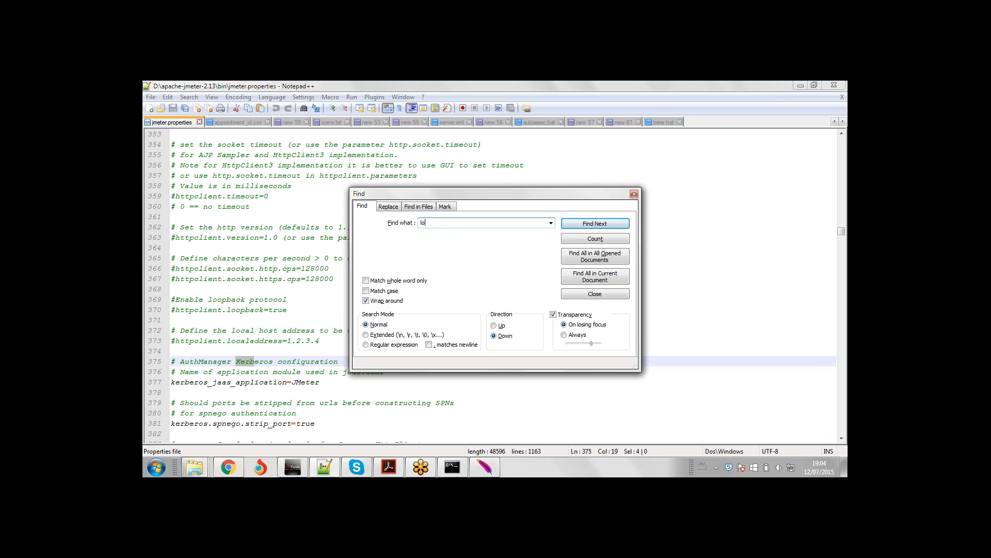
text(g)
key(Return)
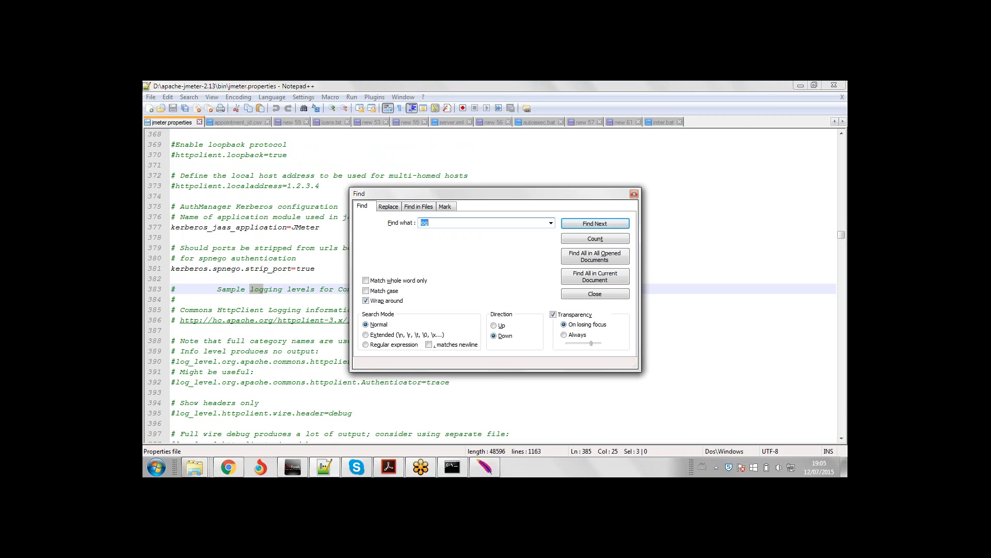
key(Return)
key(Return)
key(Return)
key(Return)
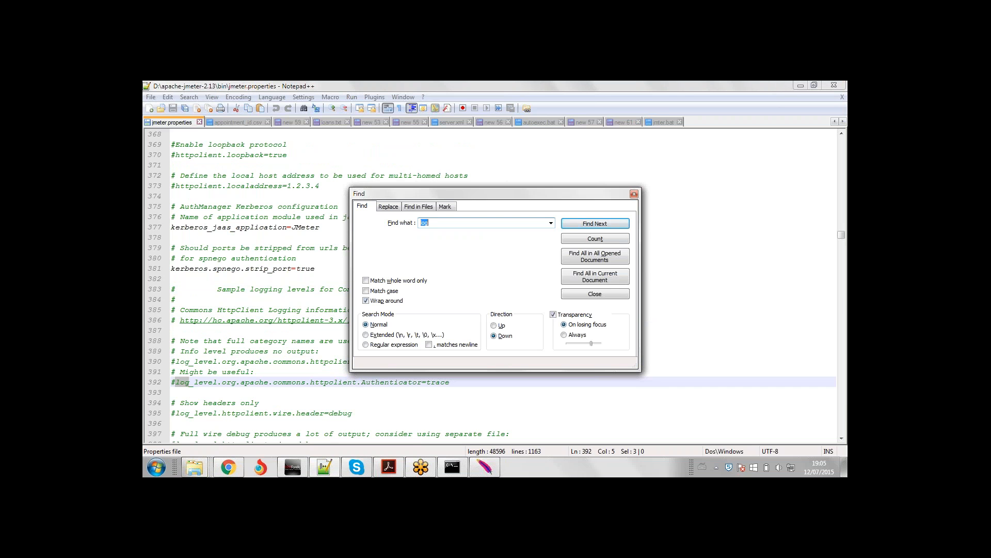
key(Return)
key(Return)
key(Return)
key(Return)
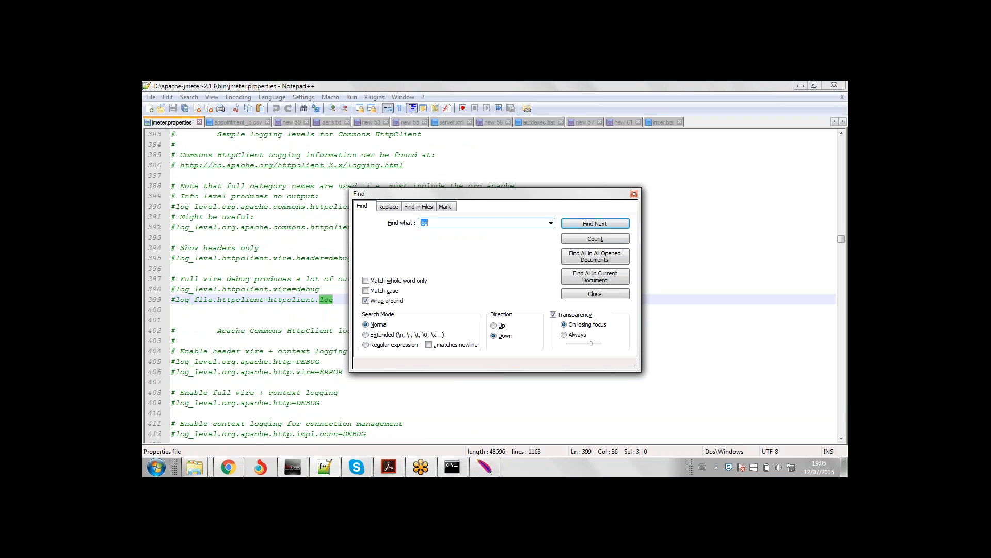
key(Return)
key(Return)
key(Return)
key(Return)
key(Return)
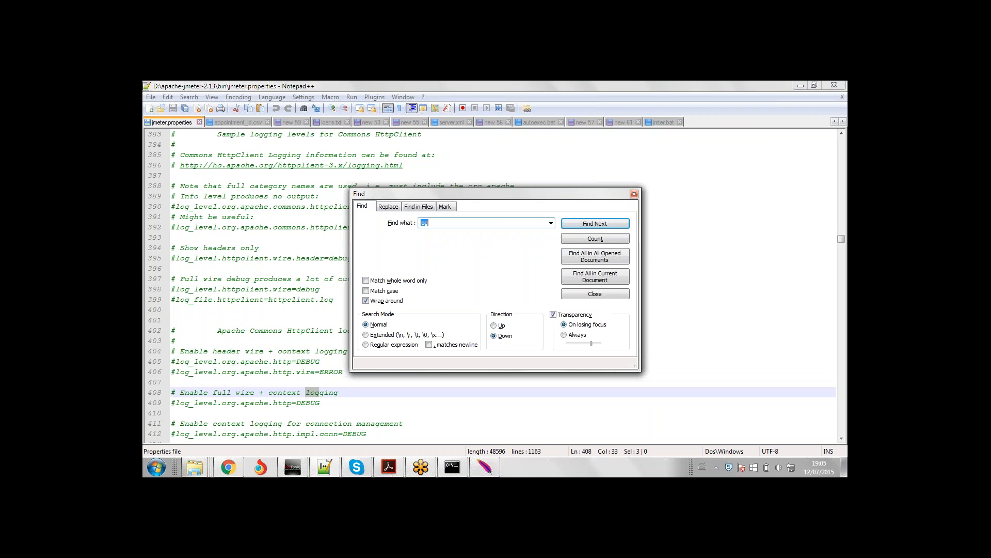
key(Return)
key(Return)
key(Return)
key(Return)
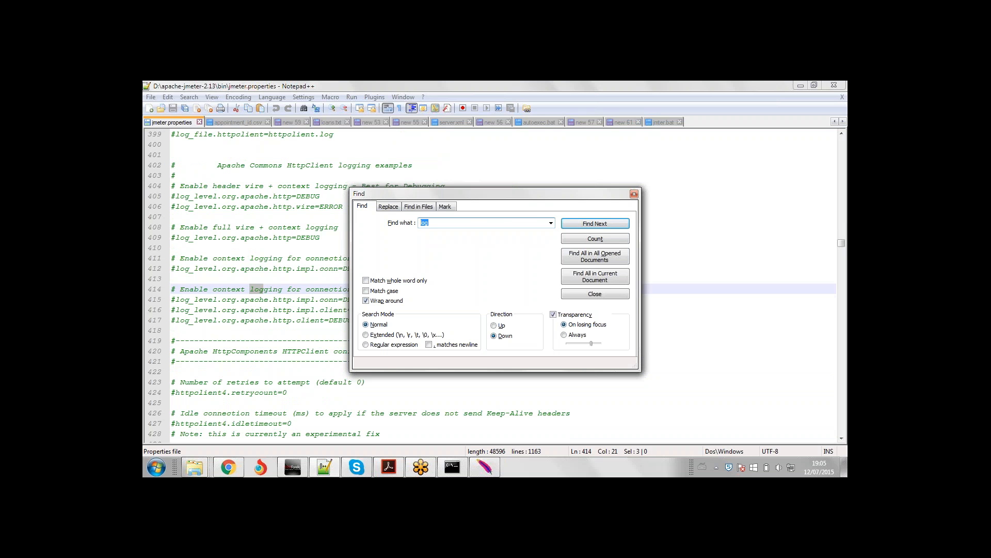
key(Return)
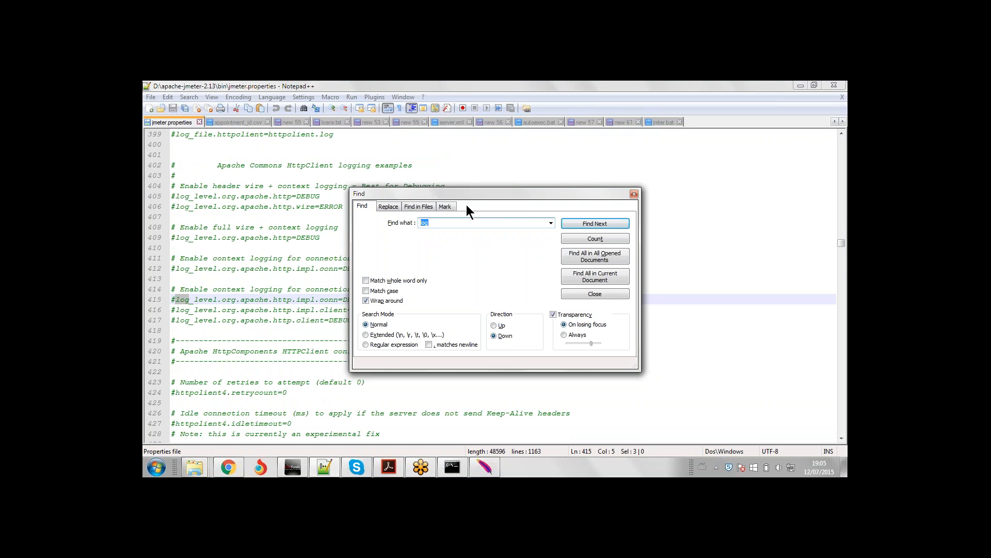
key(Return)
key(Return)
key(Return)
key(Return)
key(Return)
key(Return)
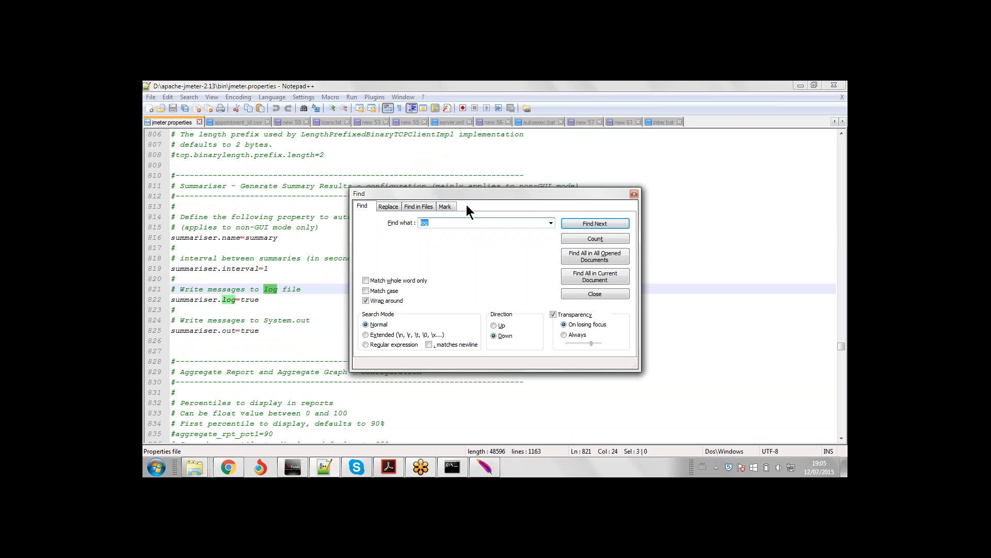
key(Return)
key(Return)
key(Return)
key(Return)
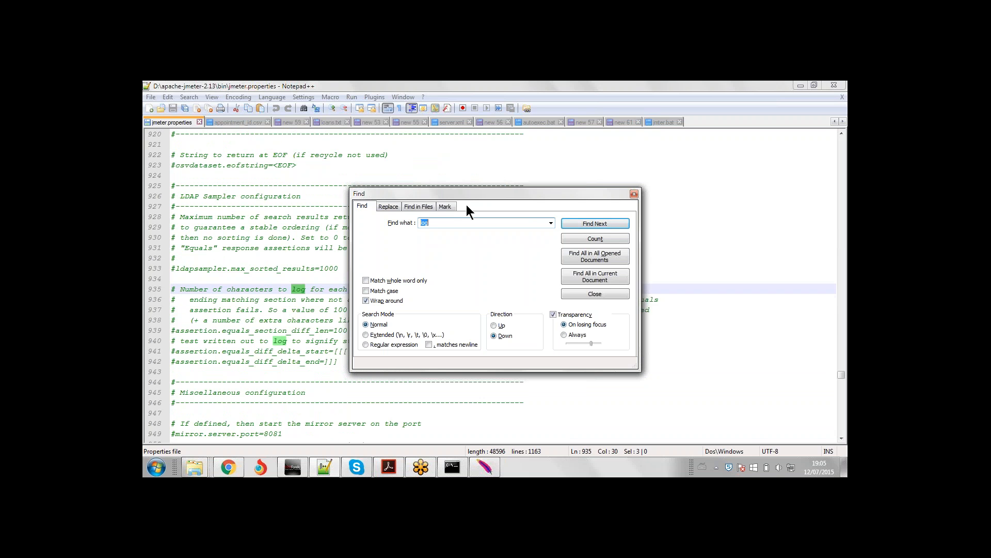
key(Return)
key(Return)
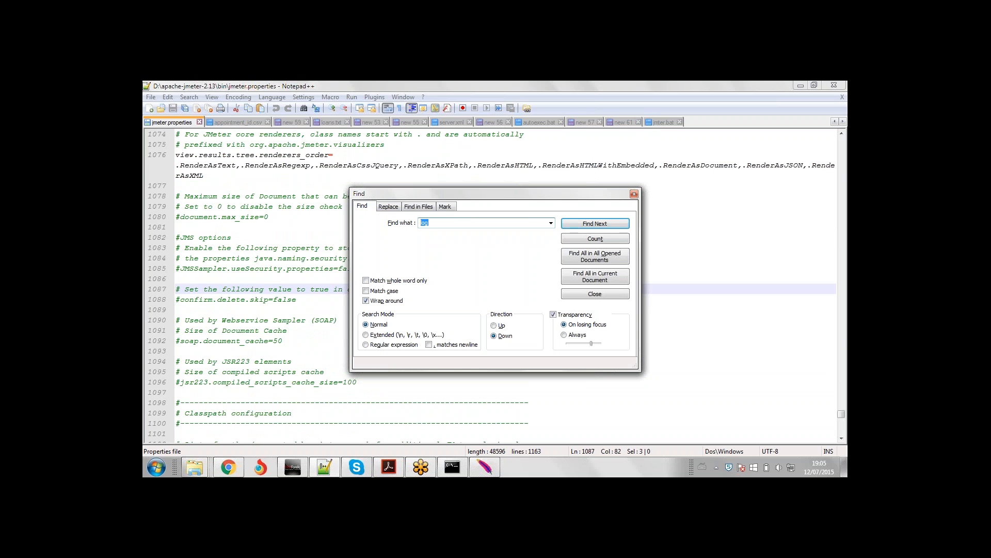
key(Return)
key(Return)
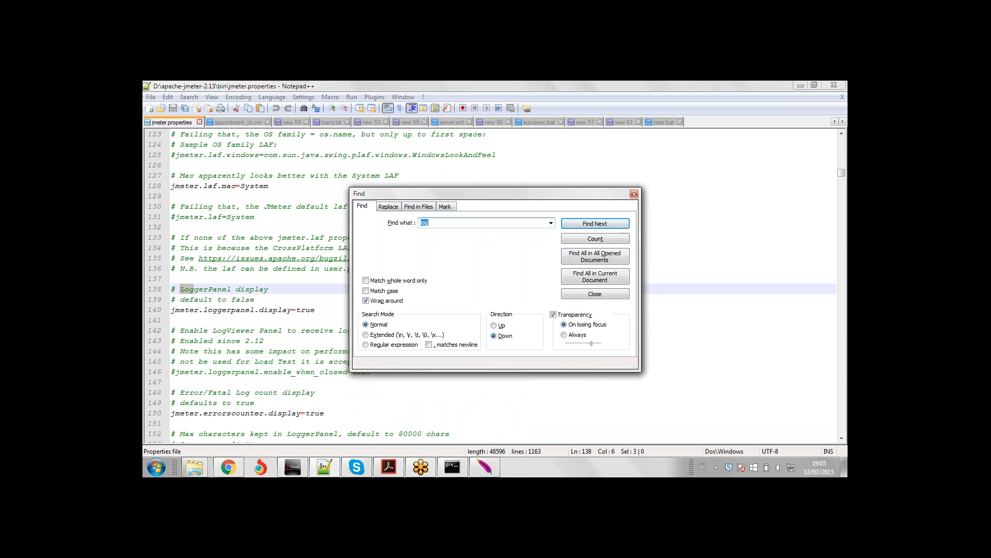
Close the text search and comment out the jmeter.loggerpanel.display=true line with #.
click(188, 302)
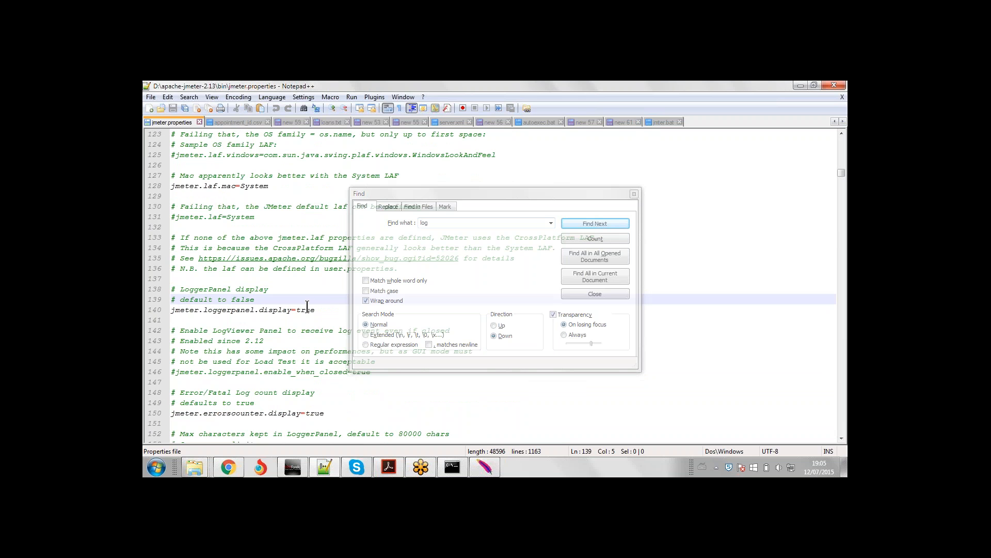
click(634, 195)
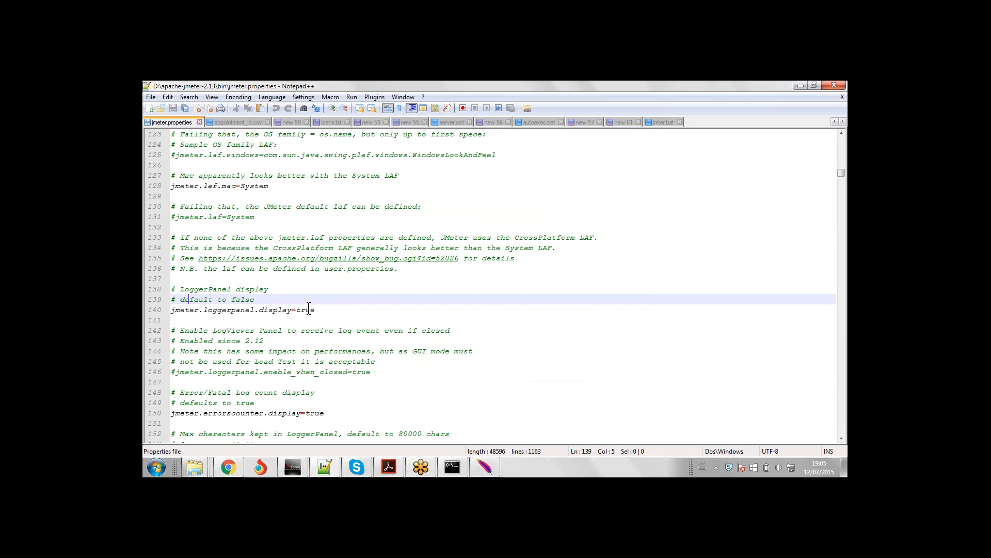
click(172, 310)
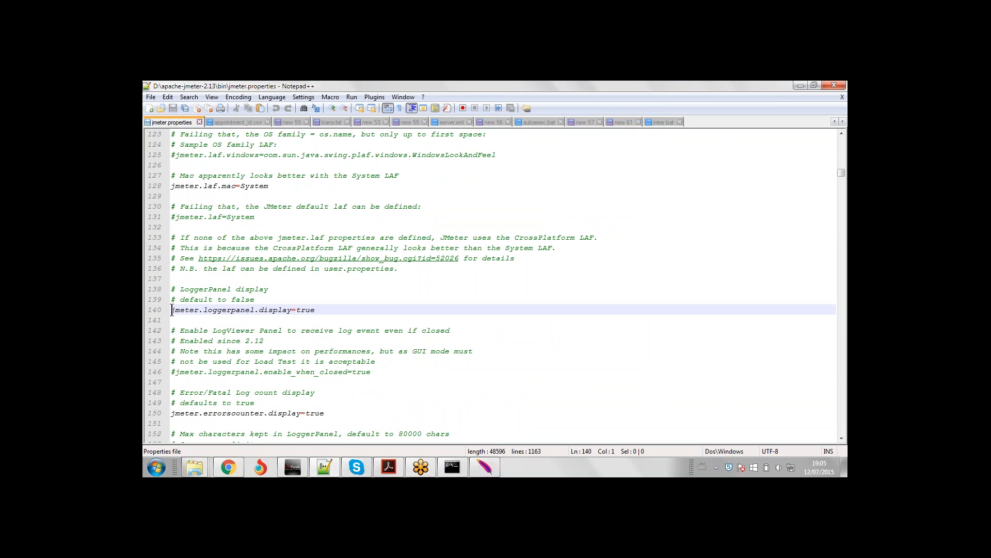
text(#)
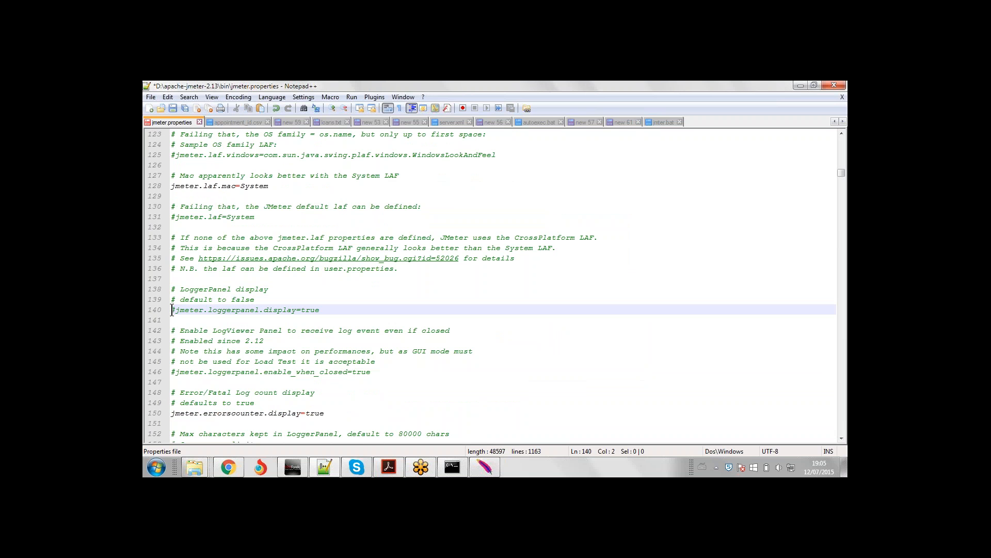
Check the log pane in JMeter, return to jmeter.properties and uncomment the jmeter.loggerpanel.display=true line.
click(486, 467)
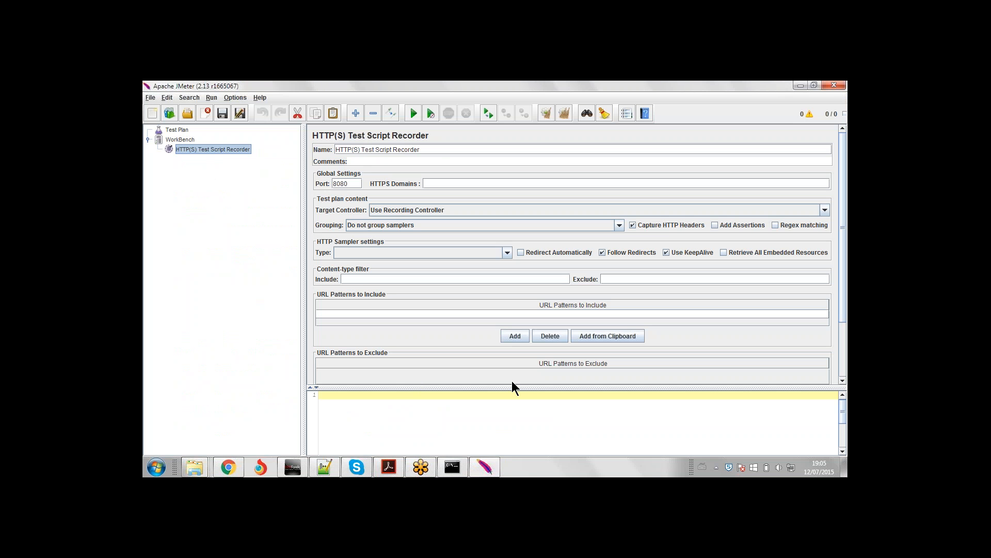
click(798, 86)
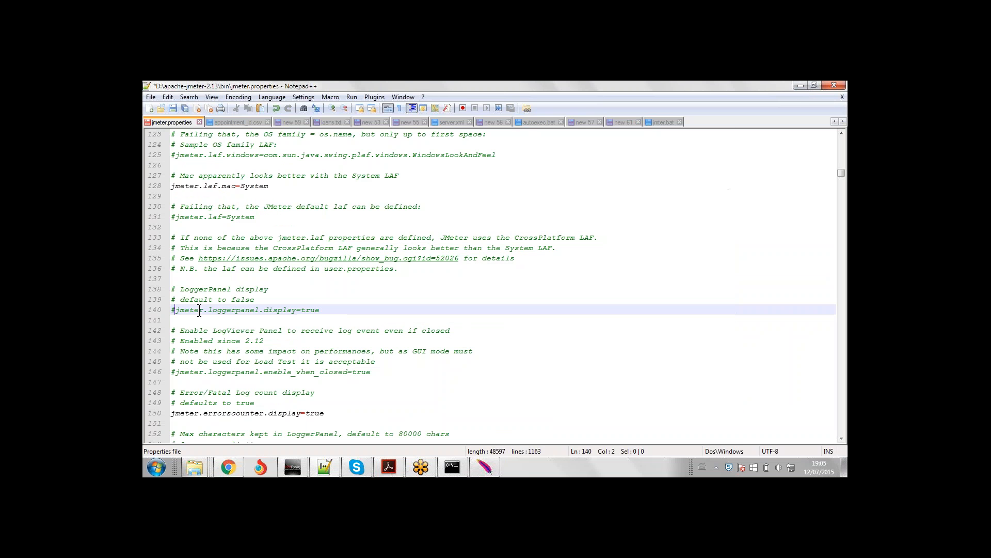
key(BackSpace)
Switch back to JMeter and check the Log Viewer display option.
click(484, 467)
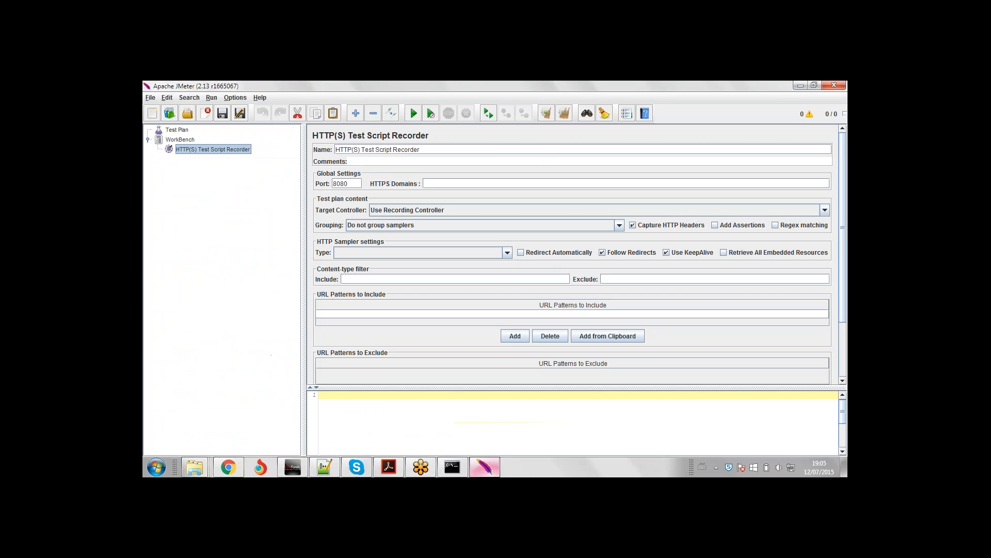
click(237, 97)
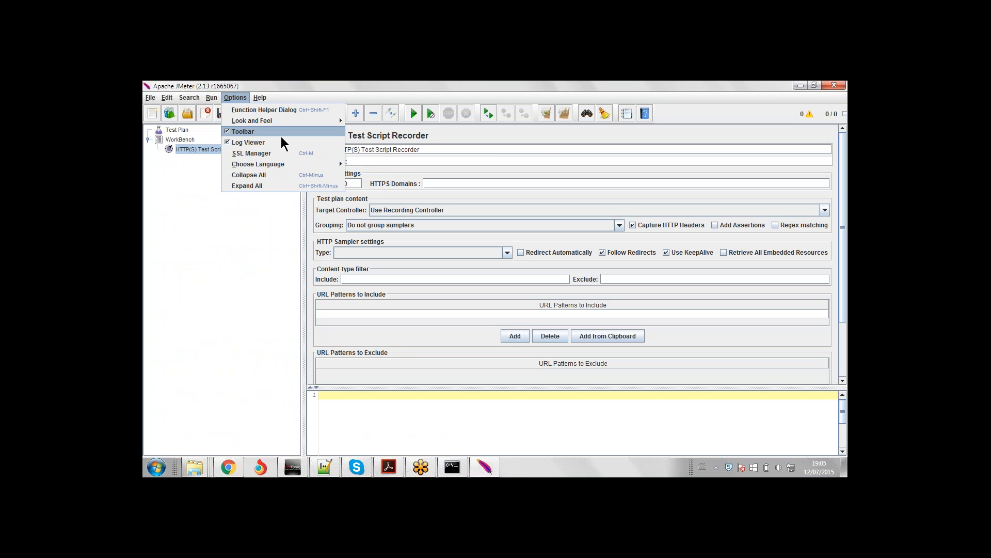
click(181, 202)
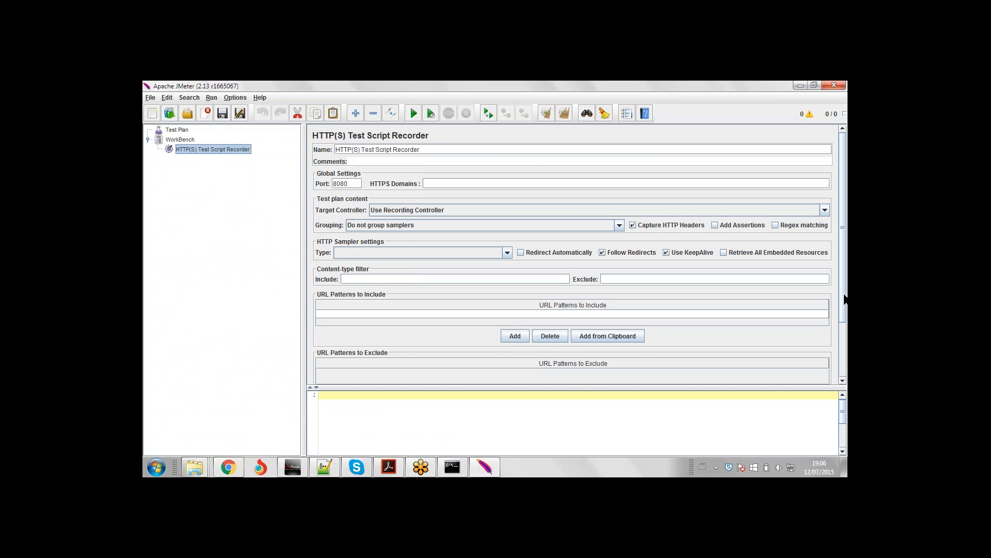
drag(845, 298, 845, 304)
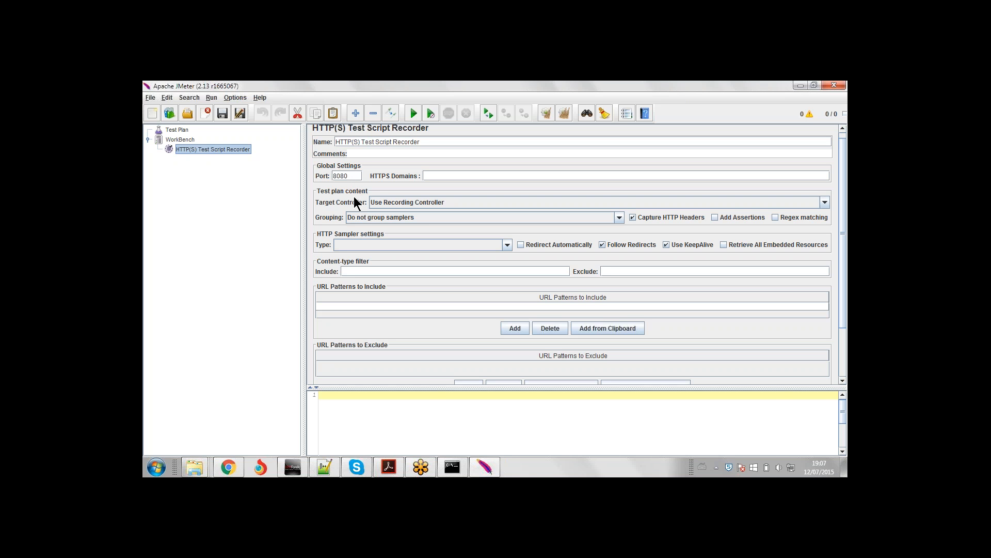
Add a Thread Group to the Test Plan.
click(178, 130)
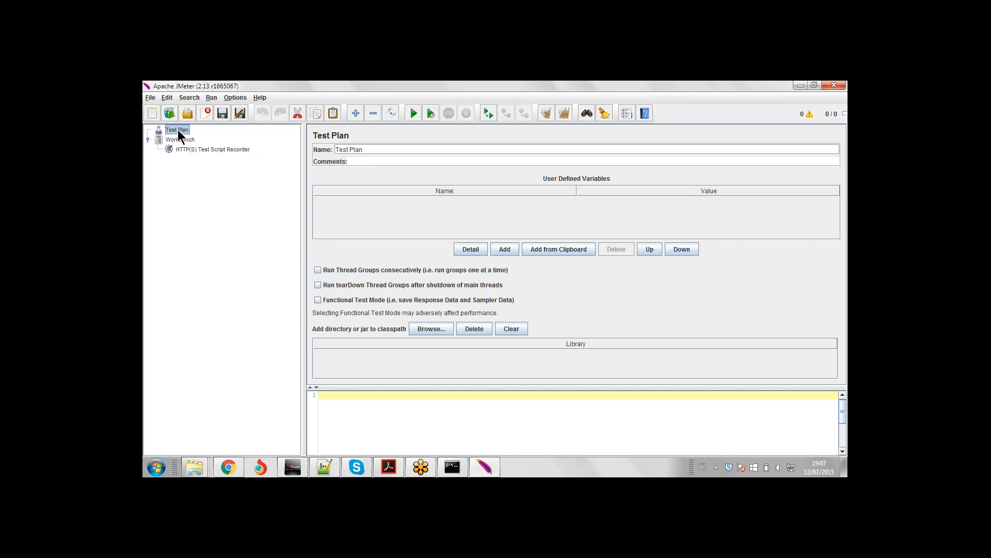
right_click(178, 130)
mouse_move(225, 137)
mouse_move(308, 136)
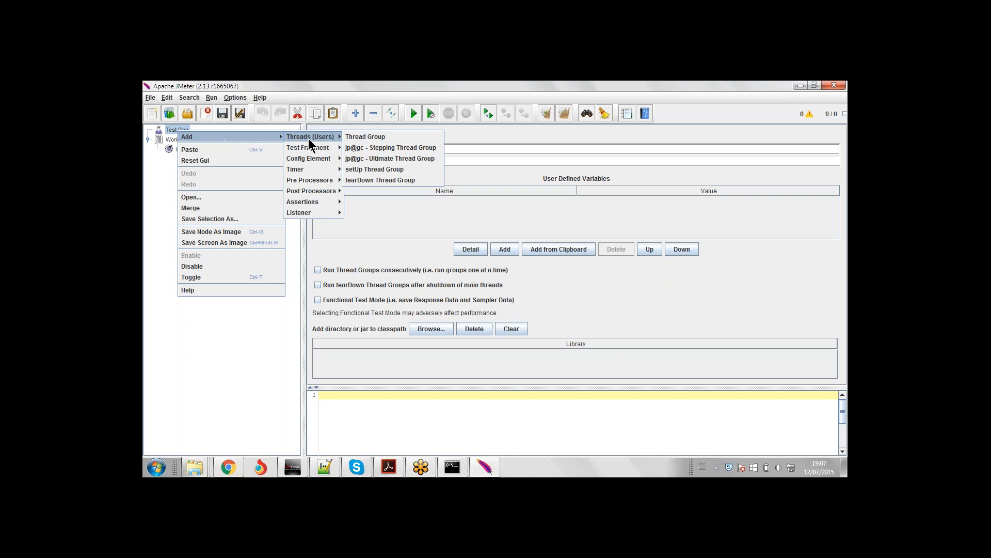
click(392, 136)
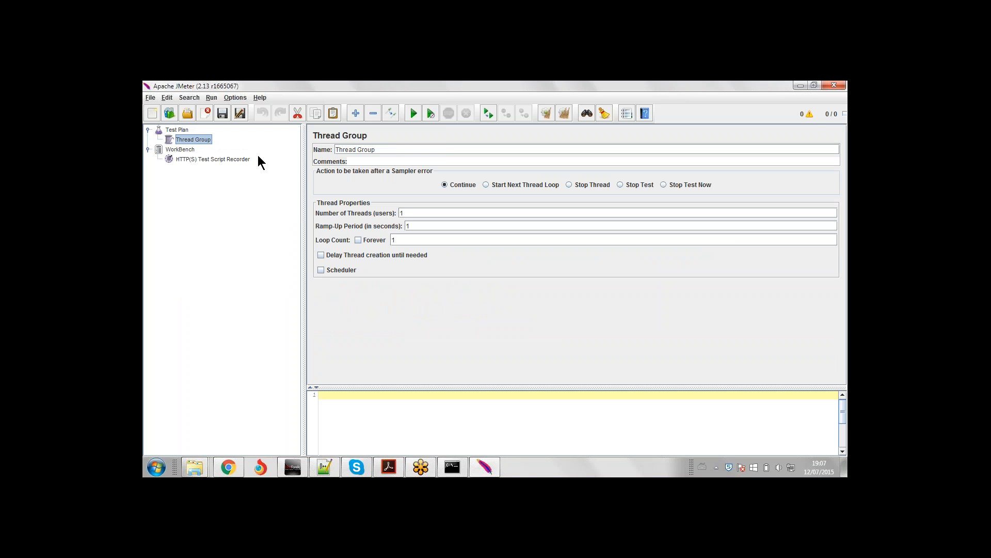
Examine the logic controllers that can be added to the Thread Group, including the Recording Controller.
right_click(192, 140)
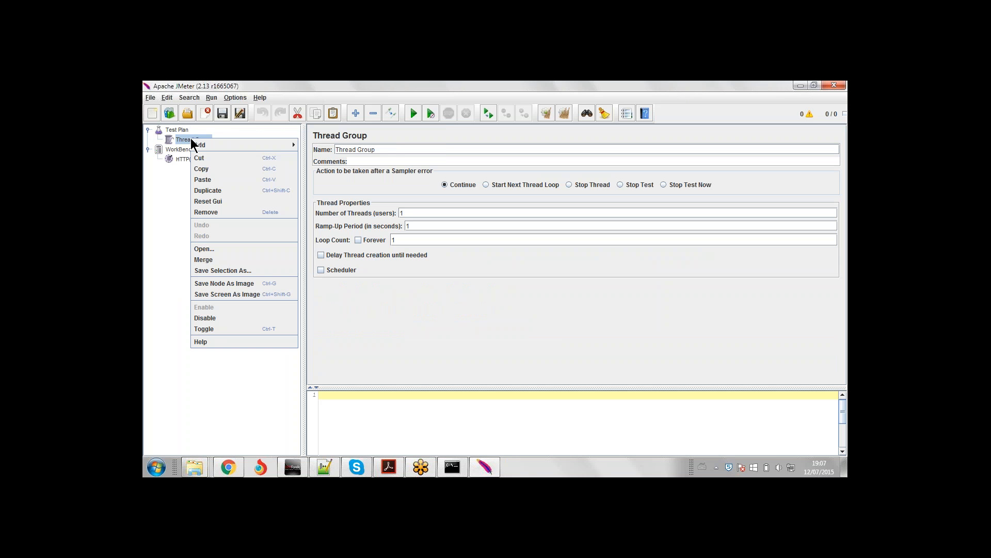
mouse_move(291, 149)
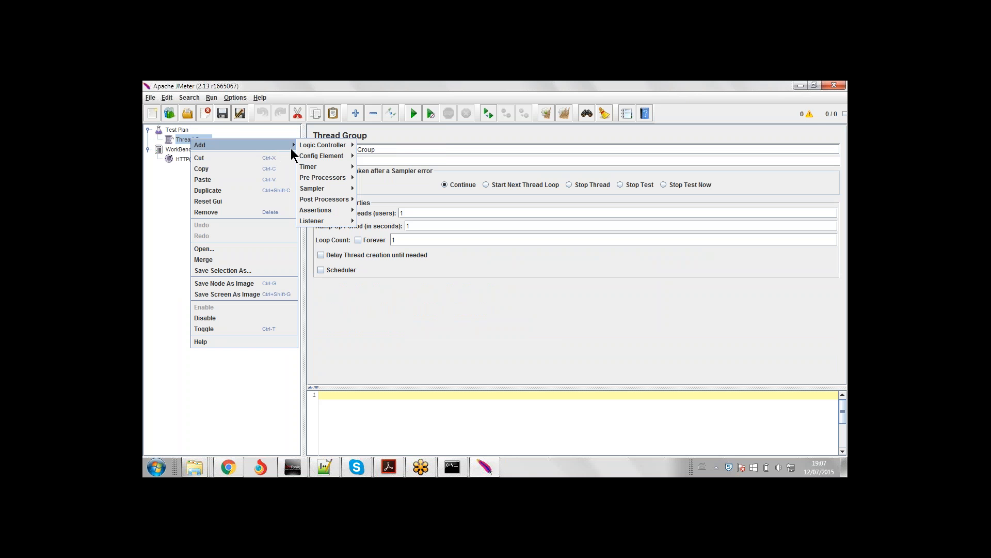
mouse_move(333, 145)
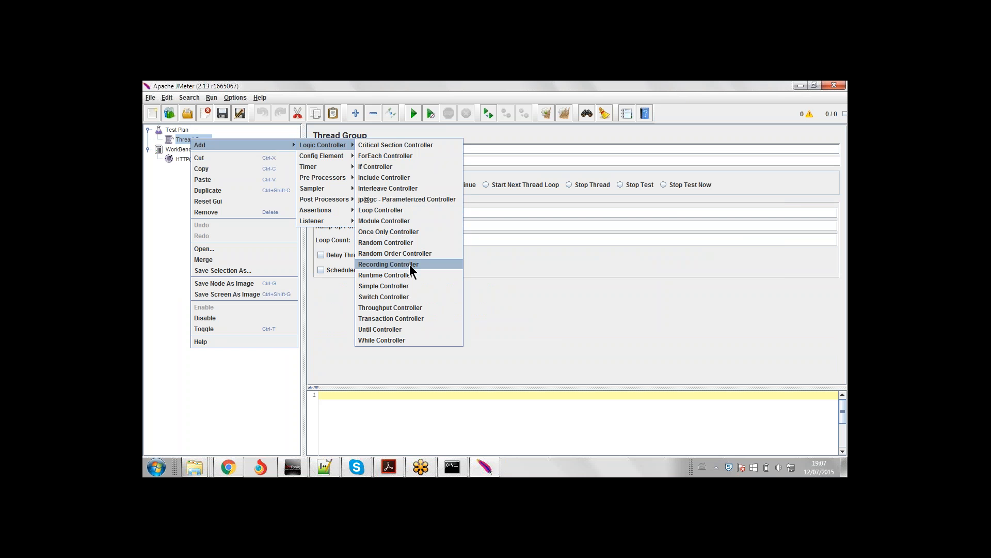
click(147, 221)
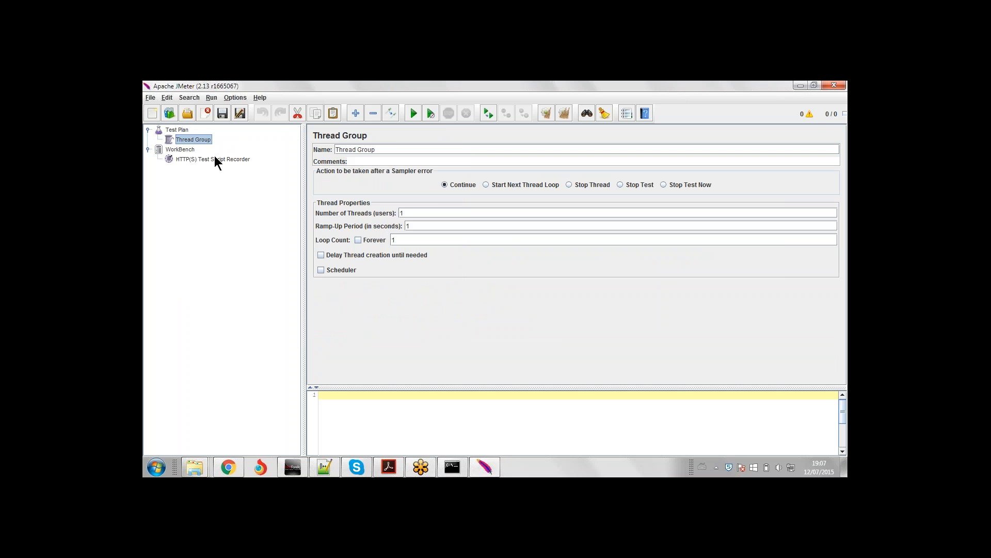
Set the HTTP(S) Test Script Recorder's Target Controller to Test Plan > Thread Group.
click(231, 160)
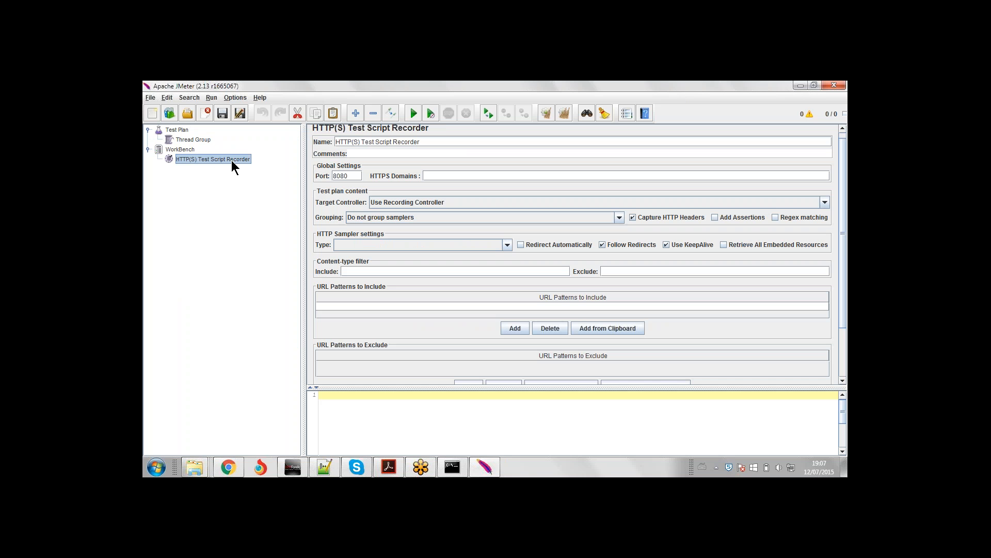
click(456, 202)
click(444, 224)
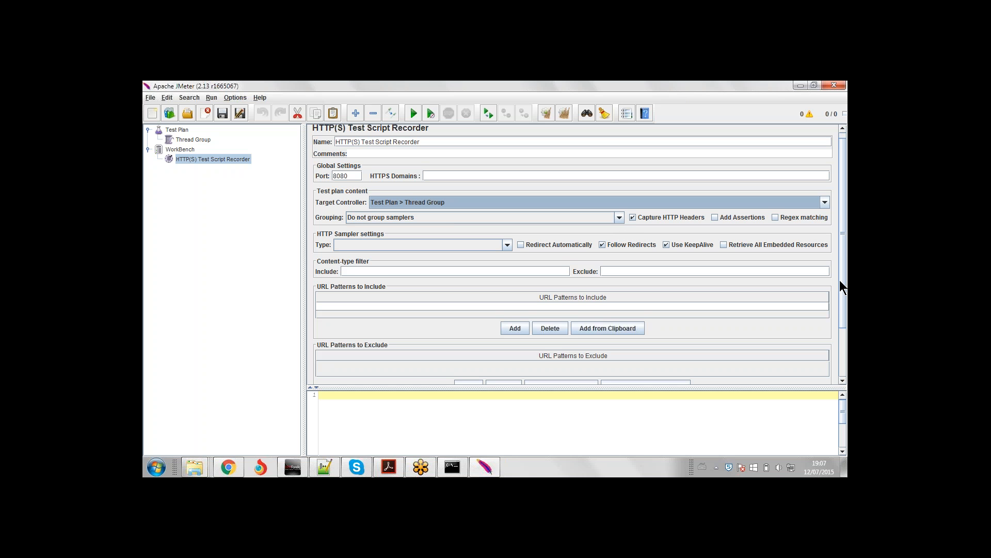
mouse_move(844, 288)
mouse_down()
mouse_move(844, 301)
mouse_move(843, 284)
mouse_up()
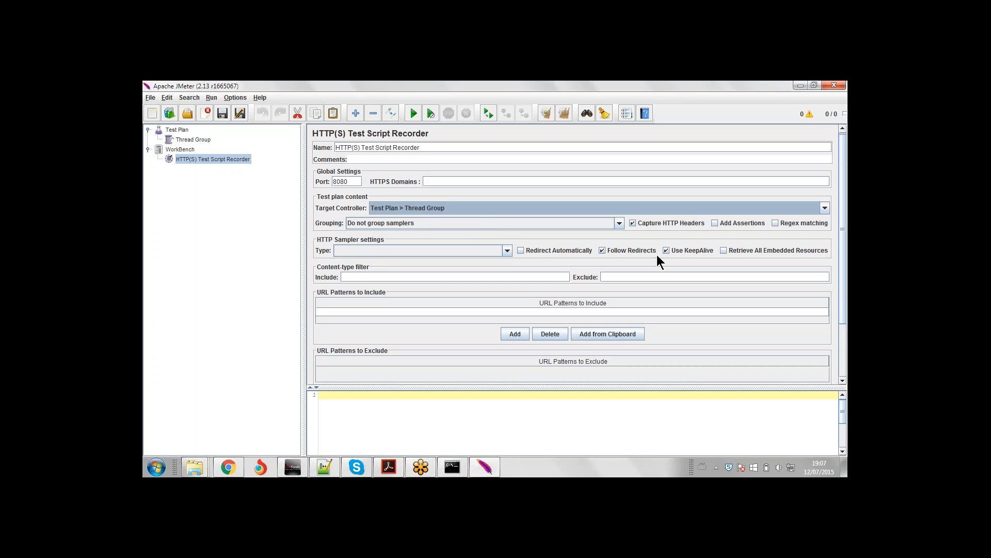
Review the Thread Group's alternative logic controllers, such as the Simple Controller, without adding one.
click(196, 139)
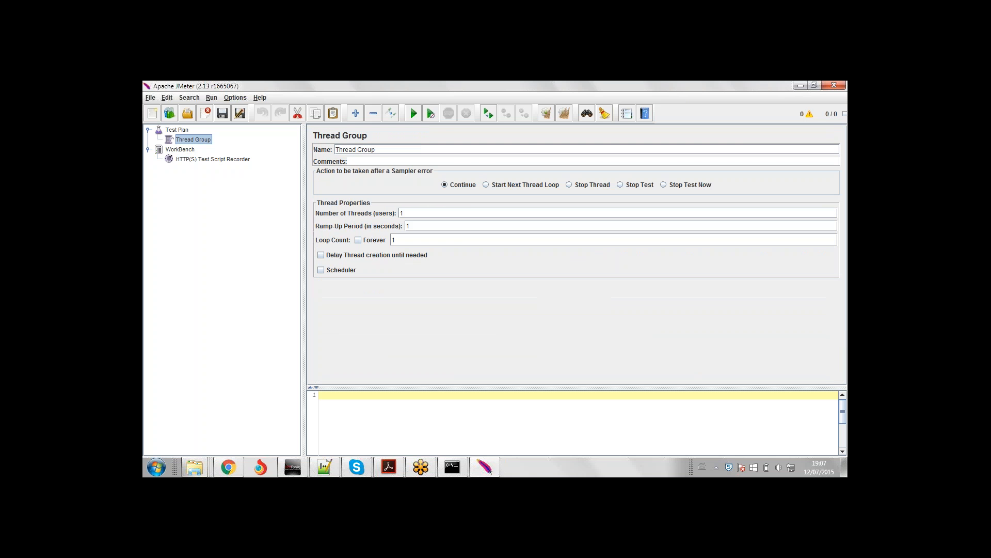
right_click(197, 141)
mouse_move(217, 146)
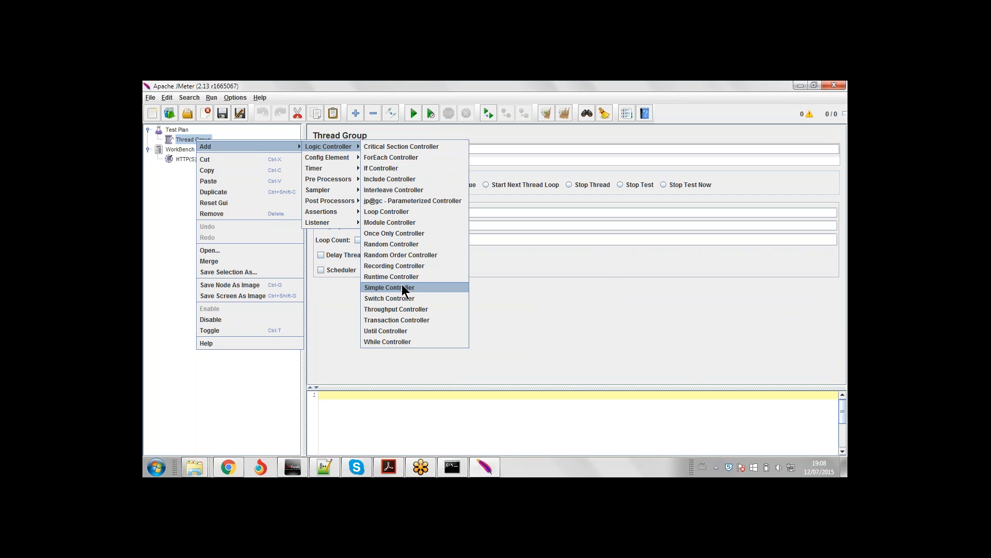
click(155, 210)
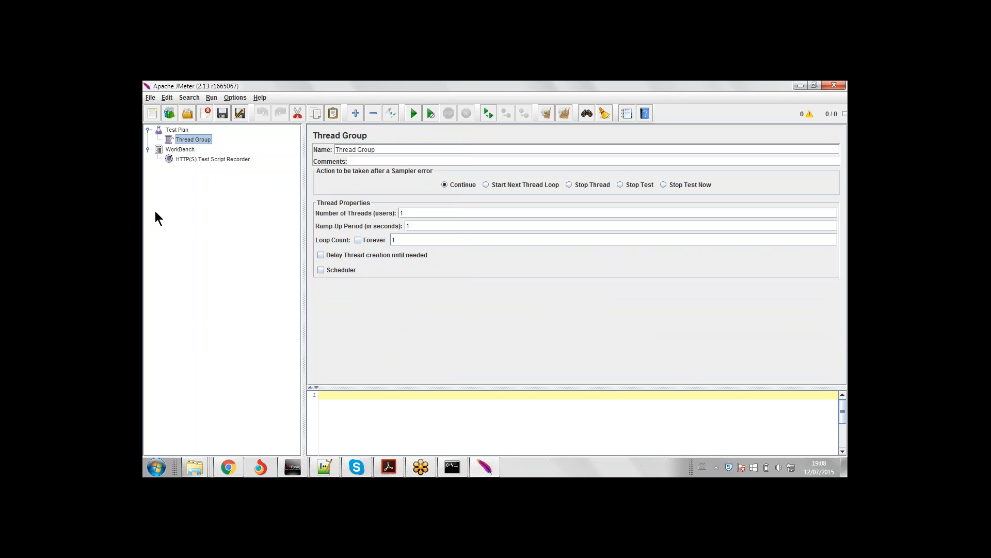
Review the HTTP(S) Test Script Recorder's settings and set its port to 5555.
click(246, 159)
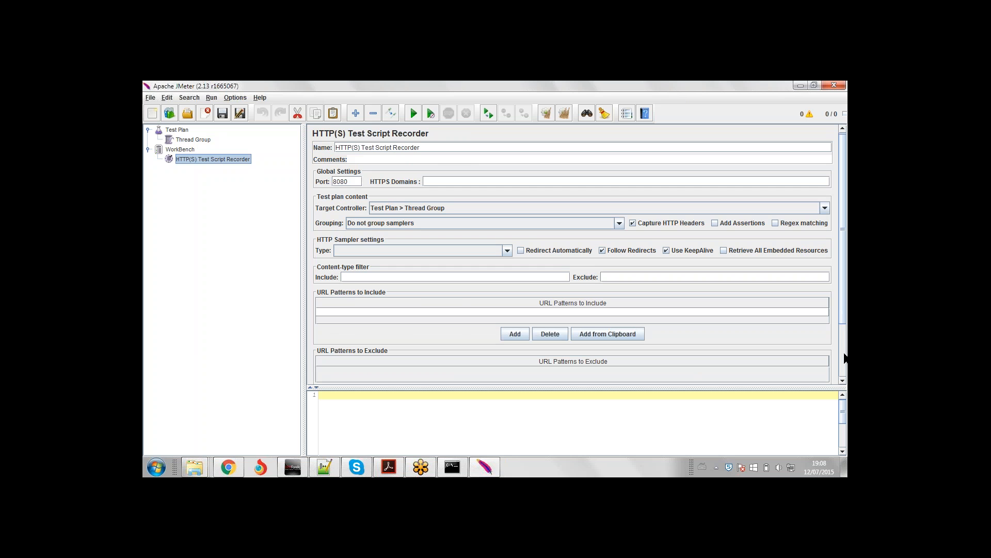
drag(844, 297, 844, 349)
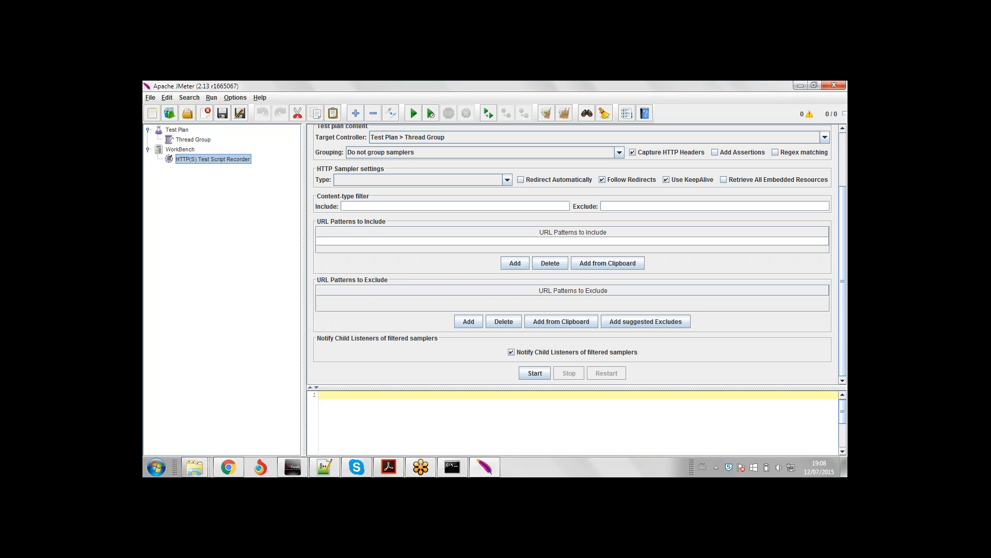
drag(843, 329, 840, 285)
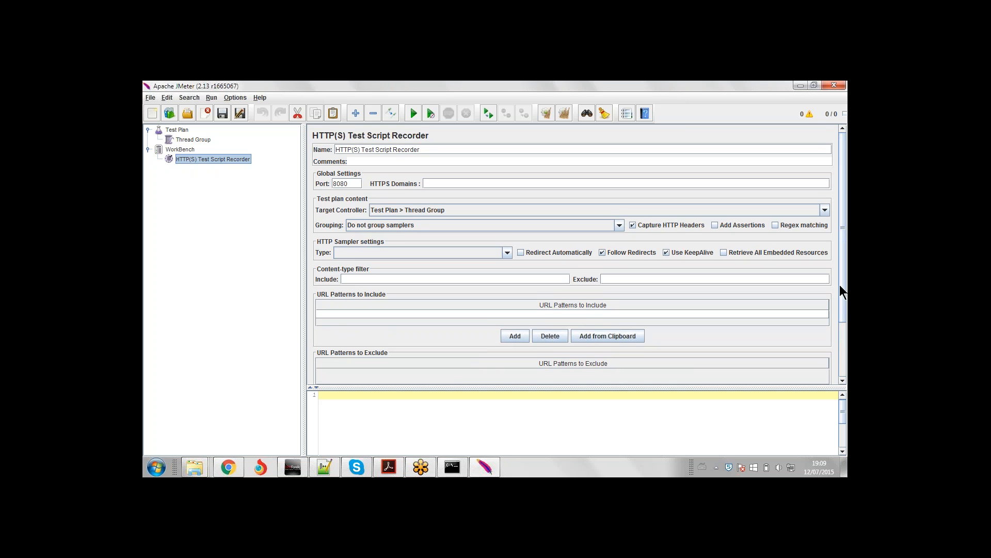
click(350, 183)
key(BackSpace)
key(BackSpace)
key(BackSpace)
key(BackSpace)
text(5555)
Add the suggested excludes to the URL Patterns to Exclude and start the recorder, acknowledging the root CA certificate notice.
scroll(845, 315, down, 3)
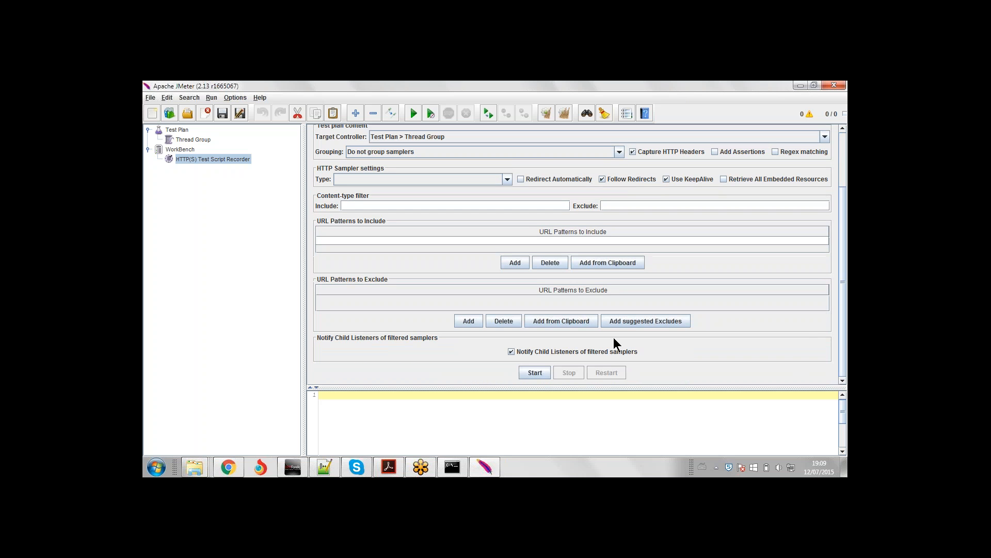
click(655, 321)
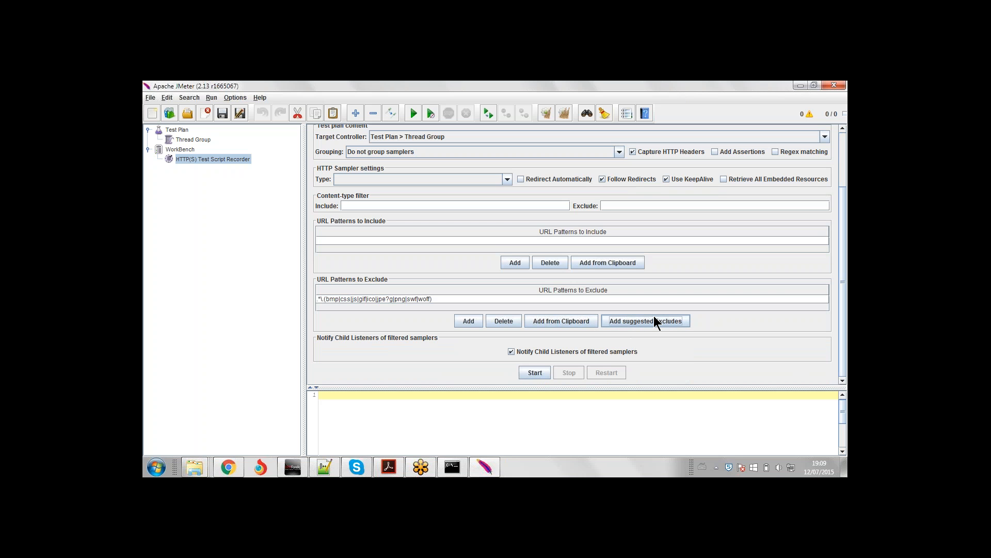
click(532, 372)
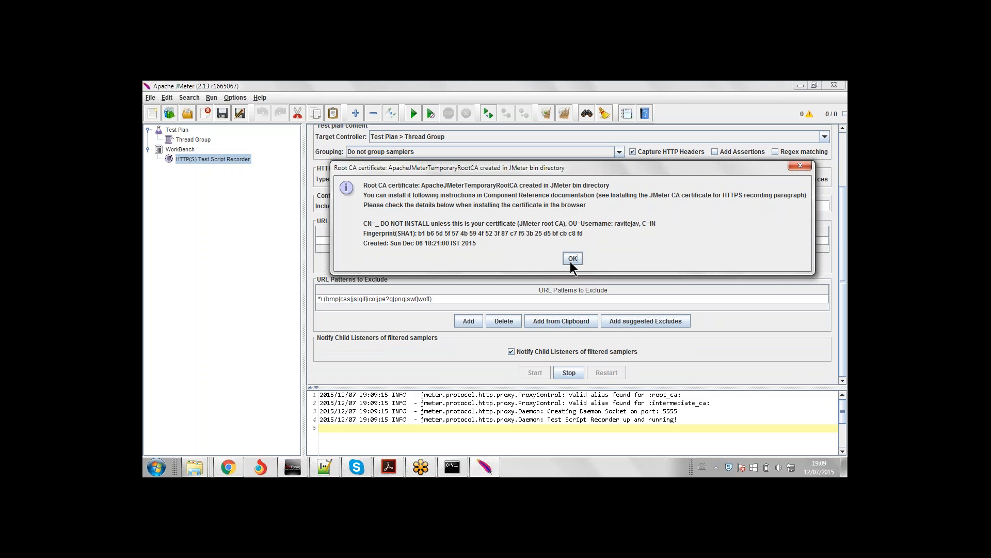
click(570, 261)
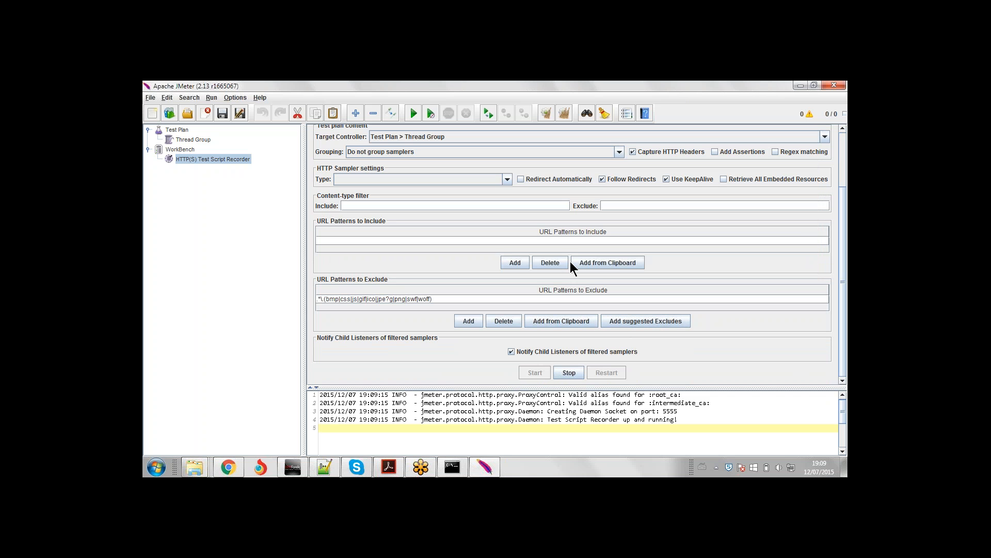
Launch Mozilla Firefox and open its advanced network options.
click(156, 467)
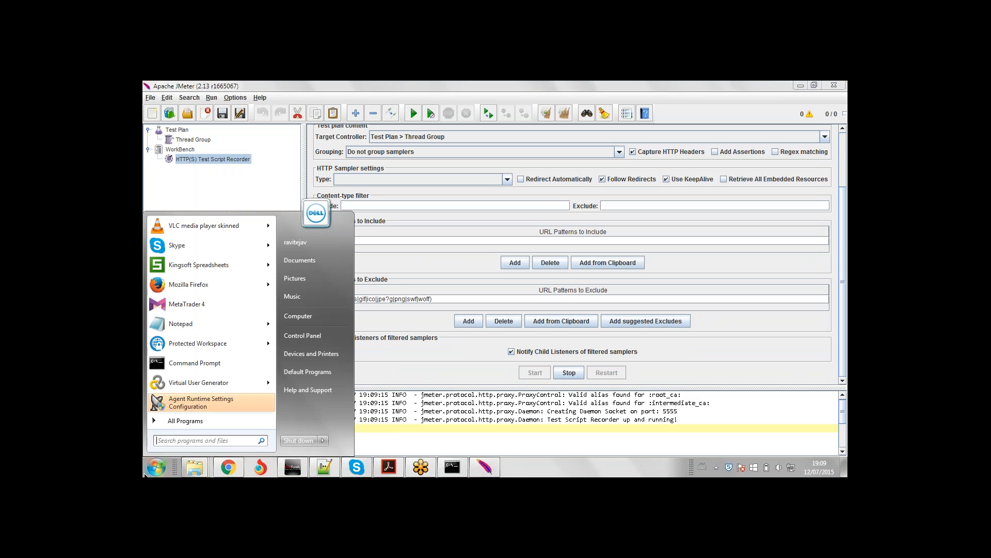
click(222, 284)
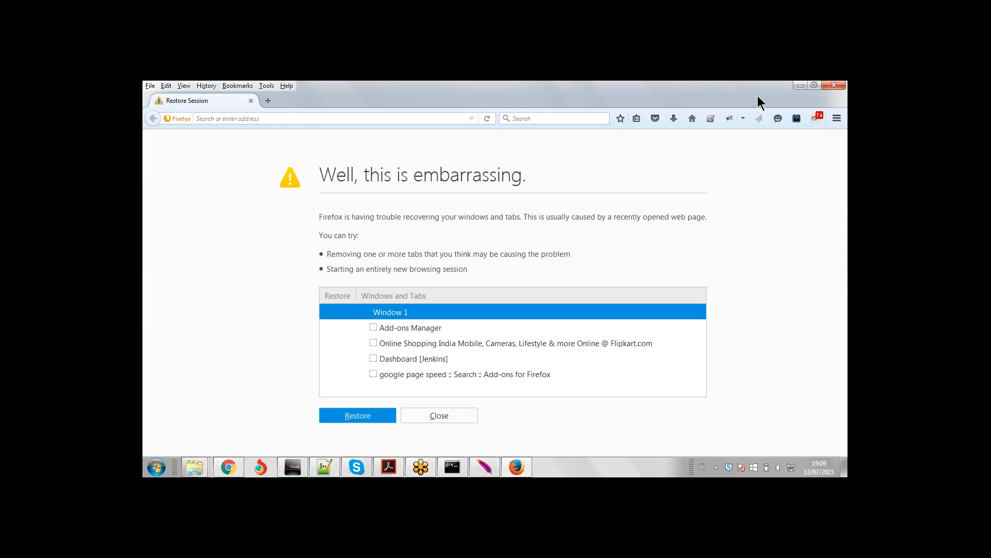
click(837, 118)
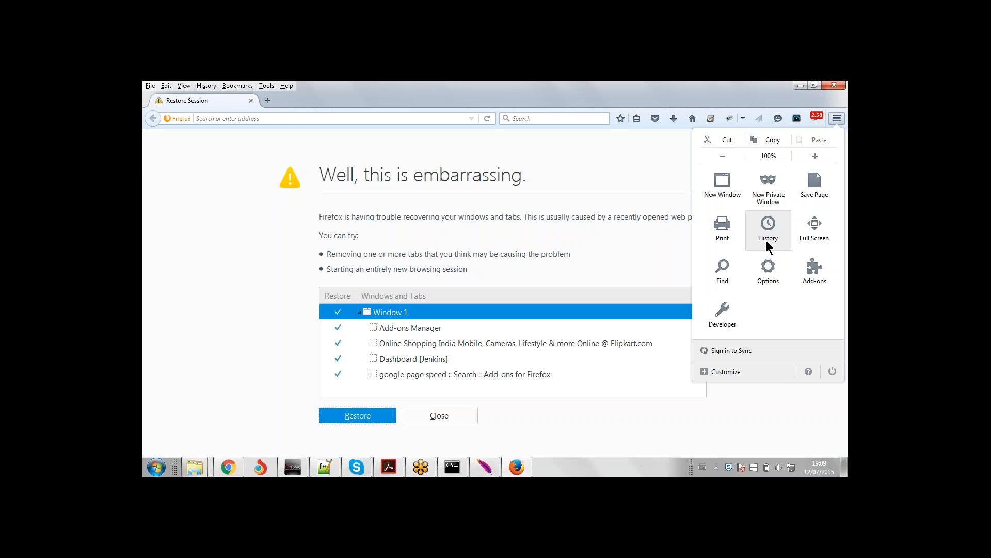
click(766, 262)
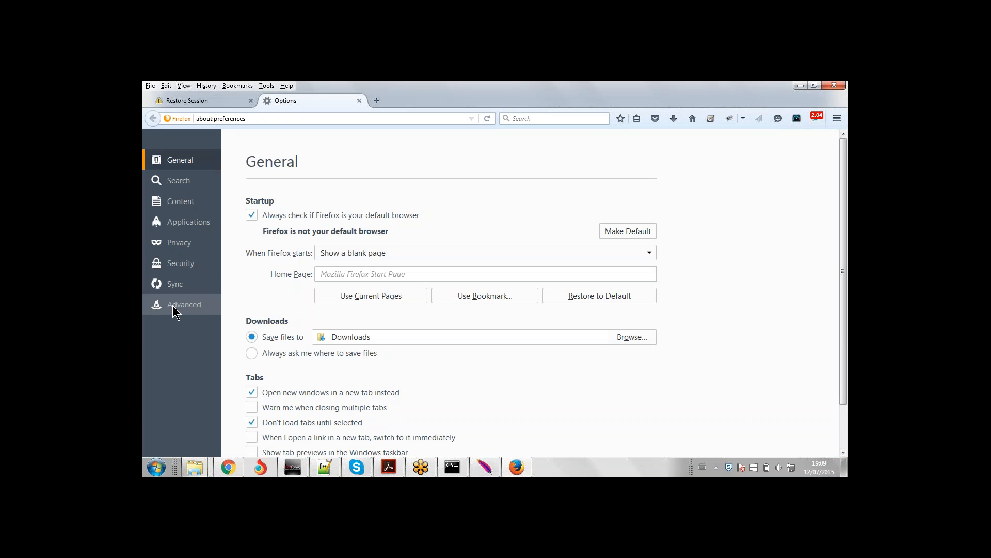
click(175, 306)
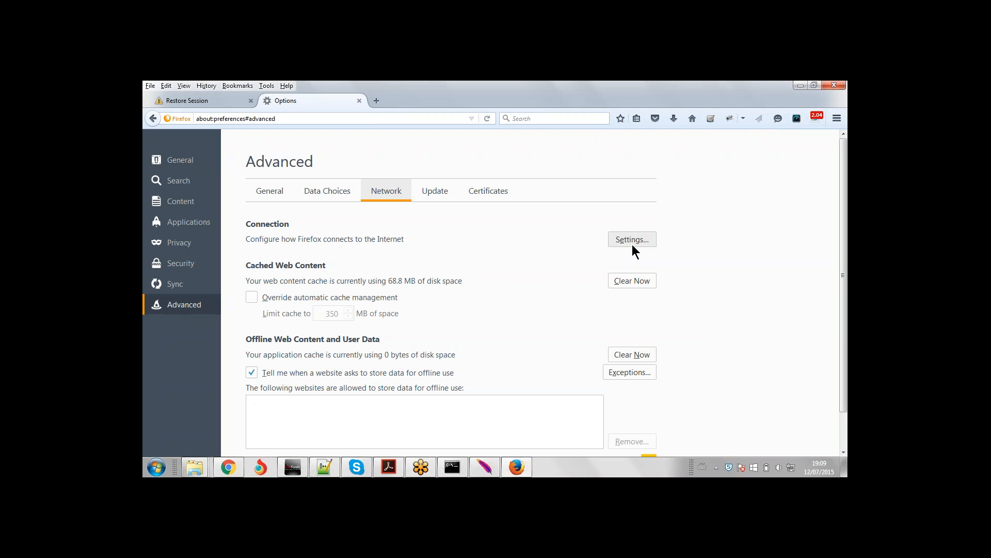
Switch Firefox's connection settings to manual proxy configuration and set the HTTP proxy port to 5555.
click(632, 239)
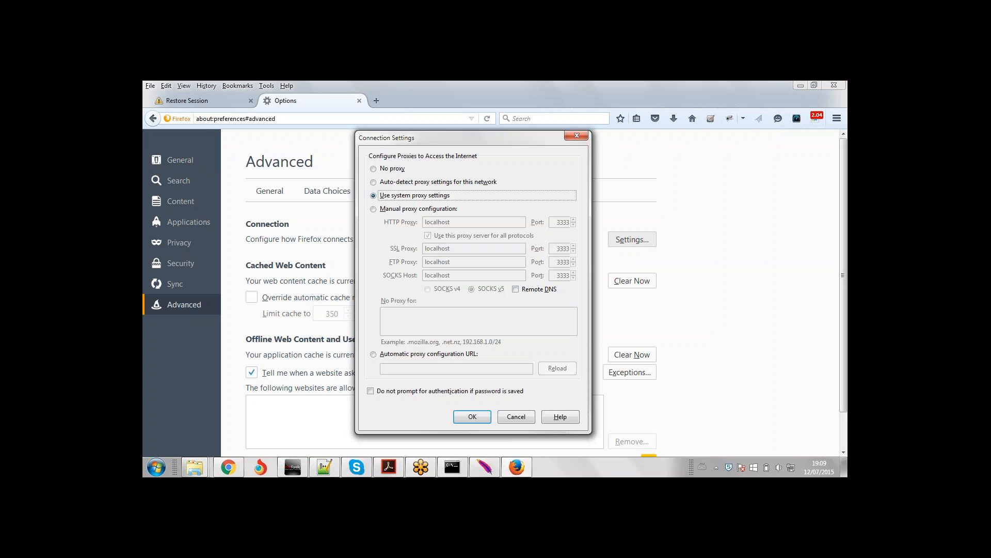
click(374, 208)
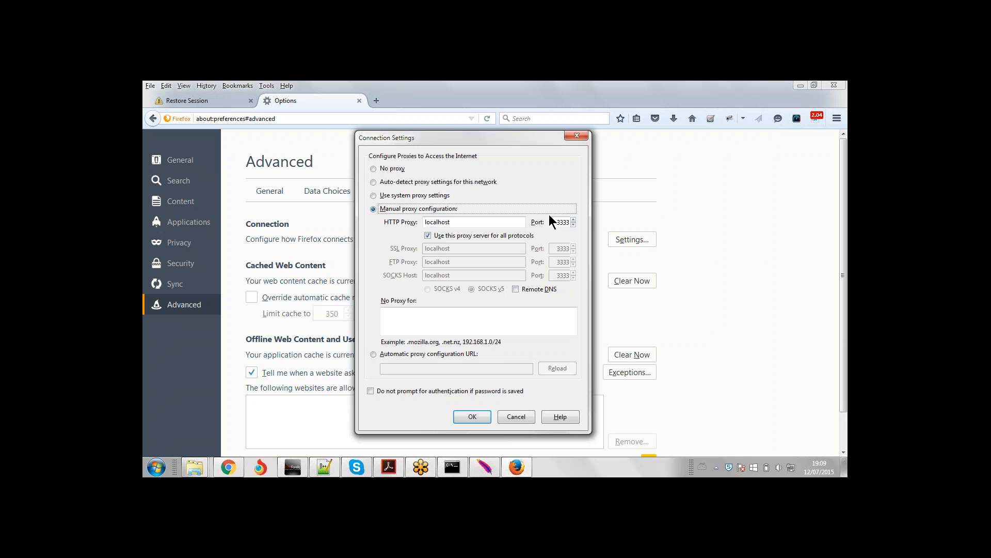
drag(553, 220, 579, 220)
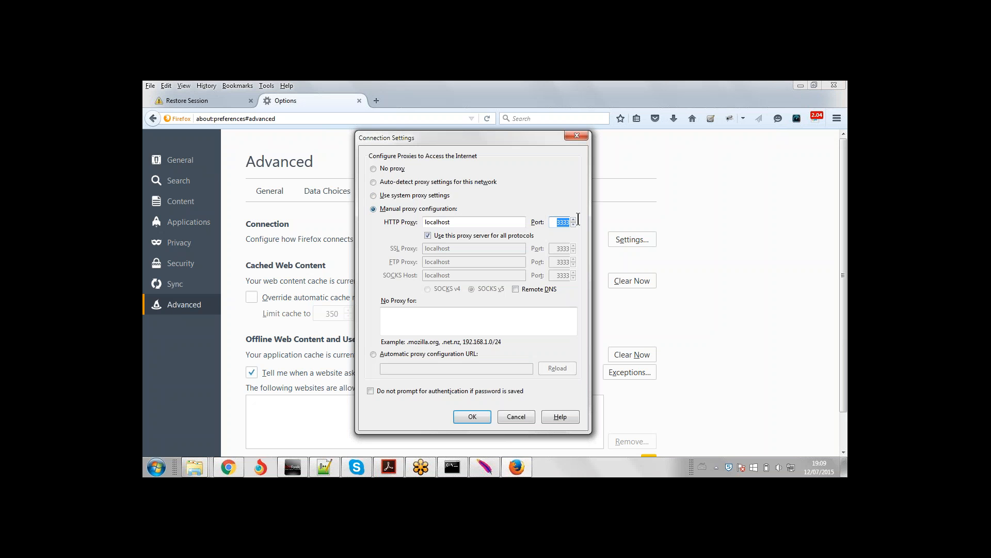
text(5555)
click(471, 415)
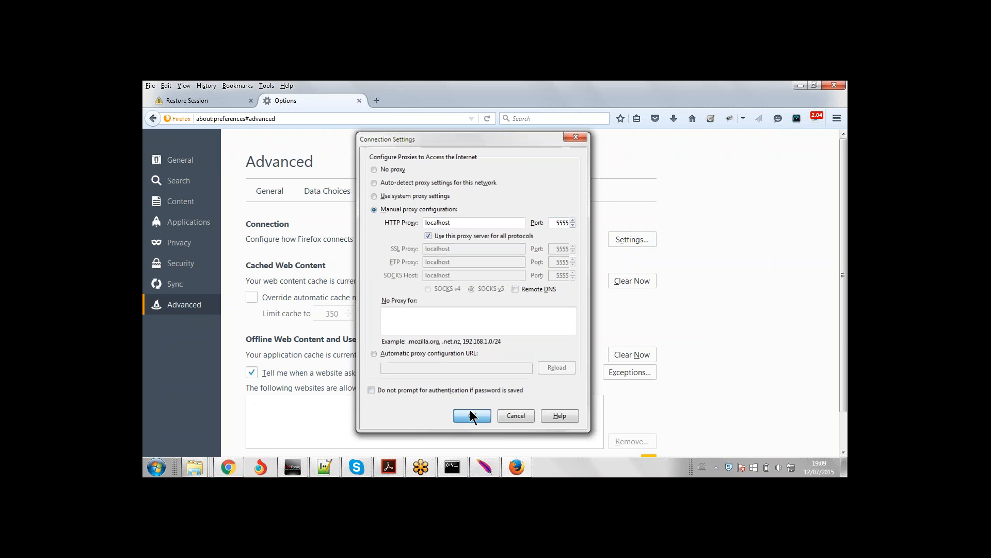
Load amazon.com in a new tab and follow its banner to the Indian store, amazon.in.
click(377, 100)
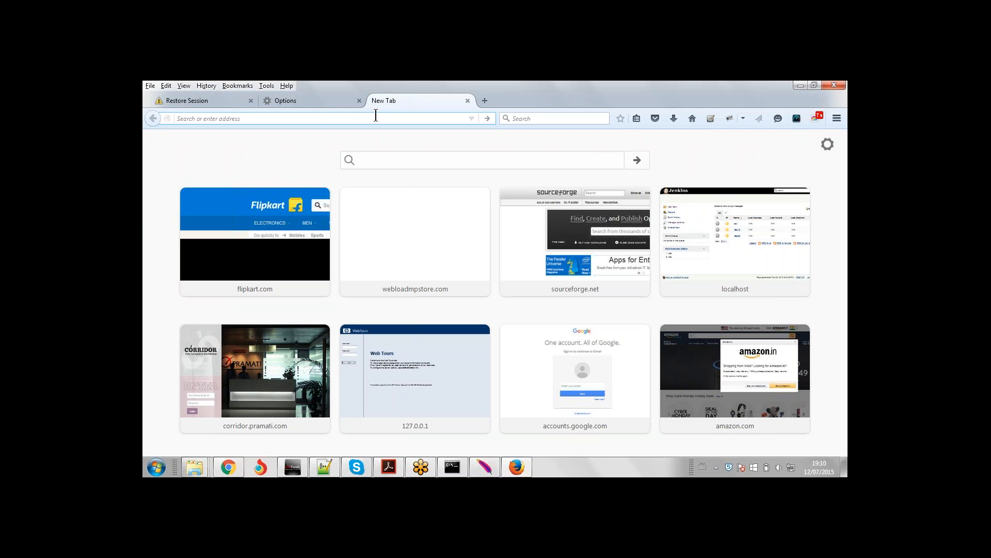
click(750, 375)
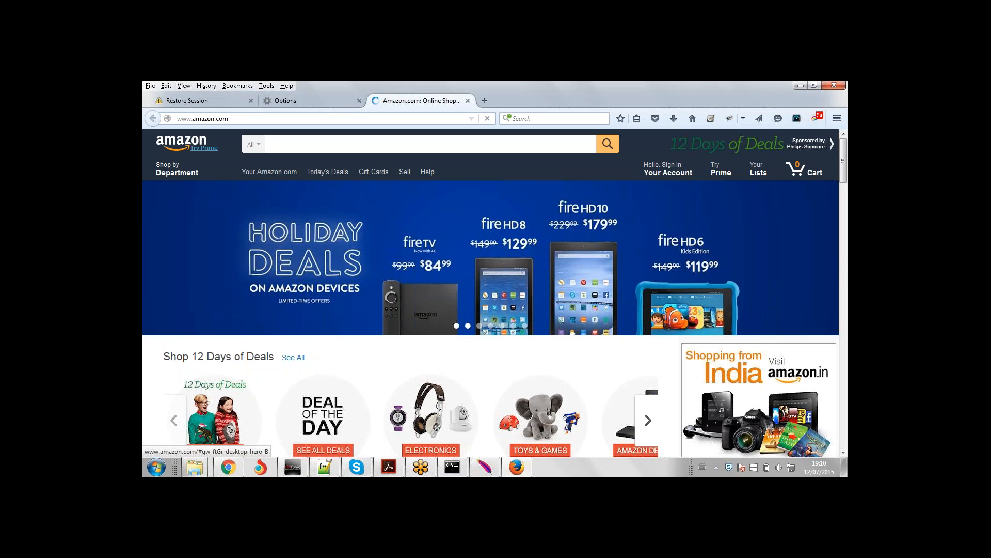
click(456, 325)
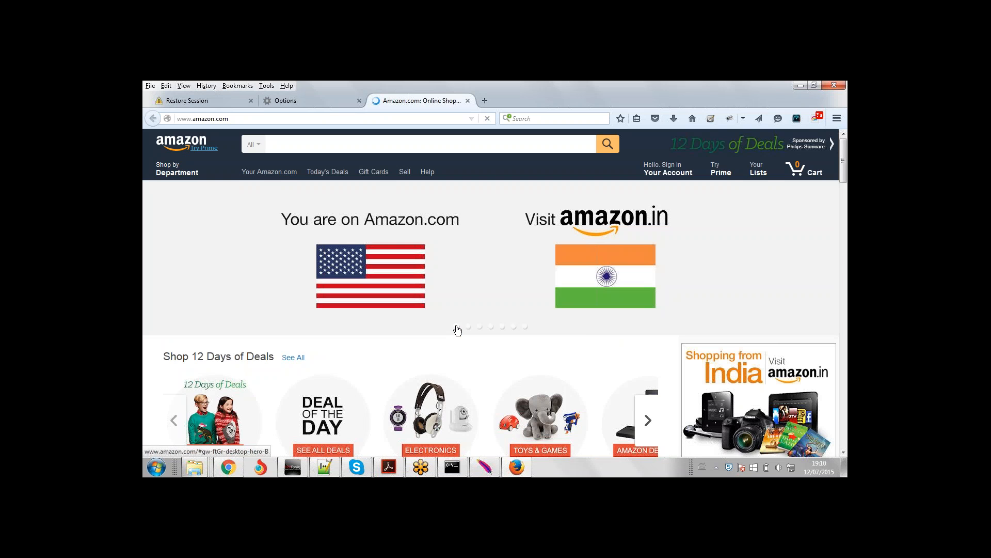
click(599, 261)
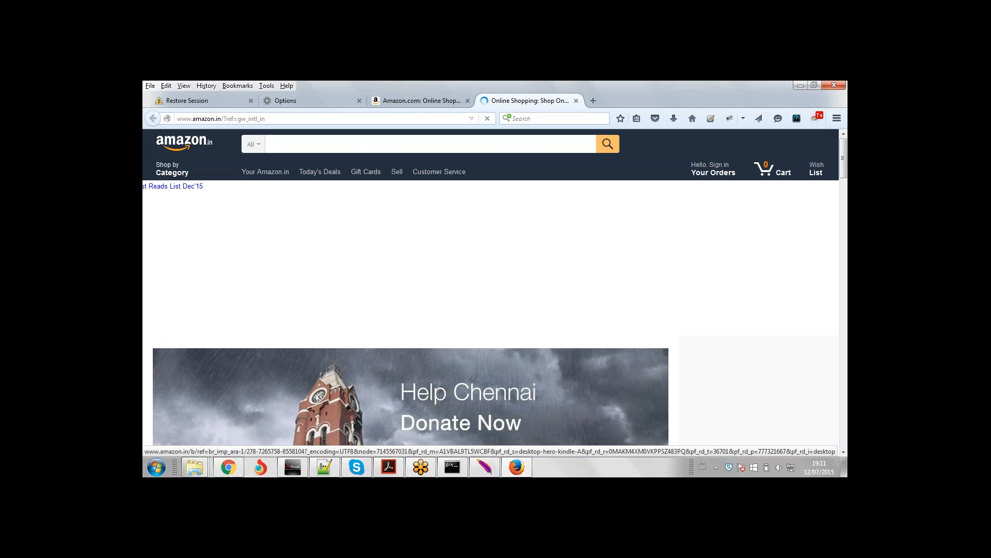
Switch to JMeter and check the Thread Group and the script recorder for recorded requests, examining the enlarged log for proxy errors.
click(485, 468)
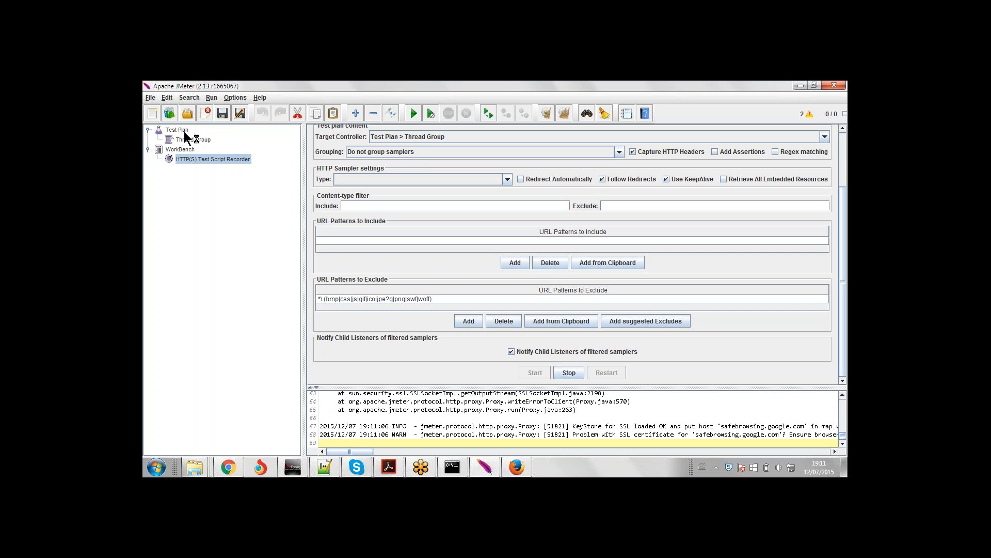
click(182, 141)
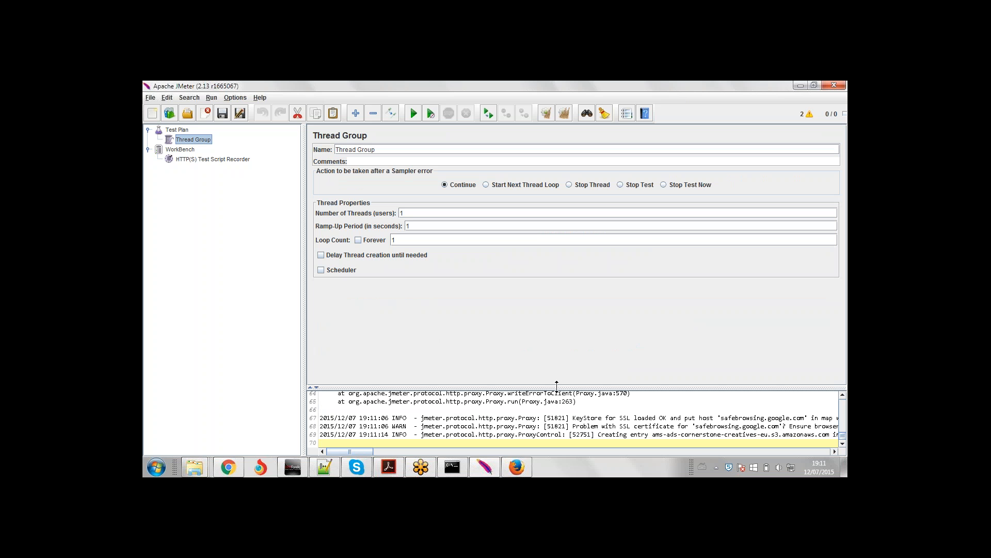
drag(557, 385, 560, 295)
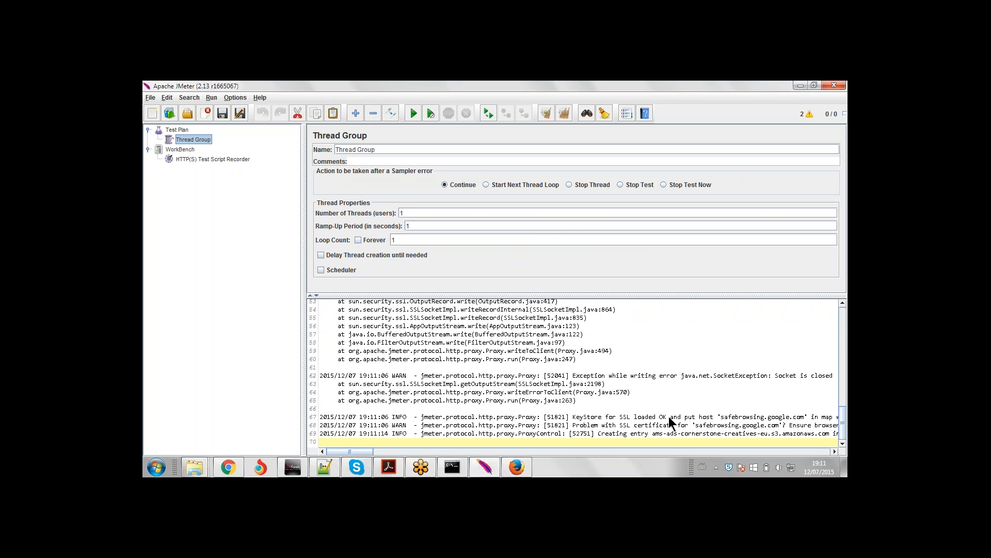
drag(843, 427, 843, 386)
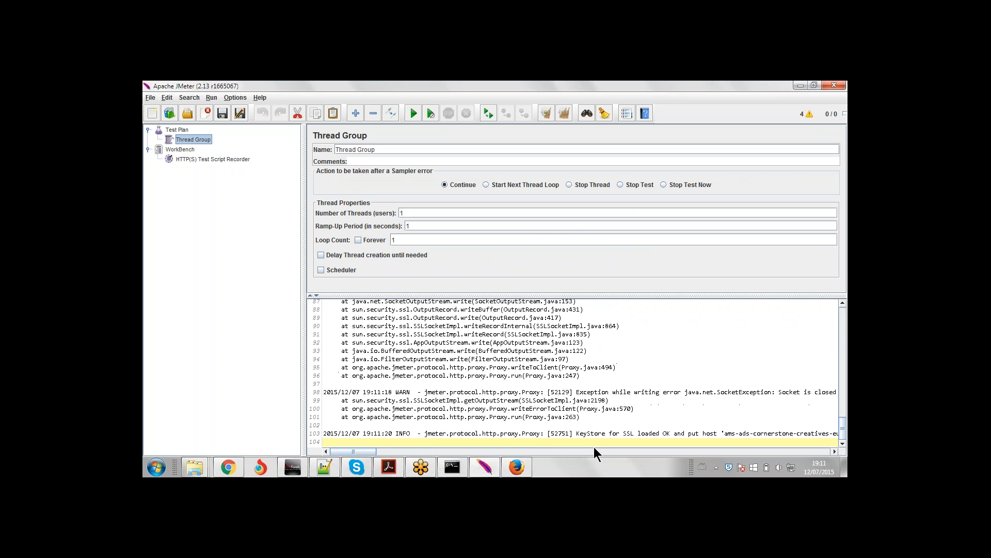
click(619, 409)
triple_click(618, 409)
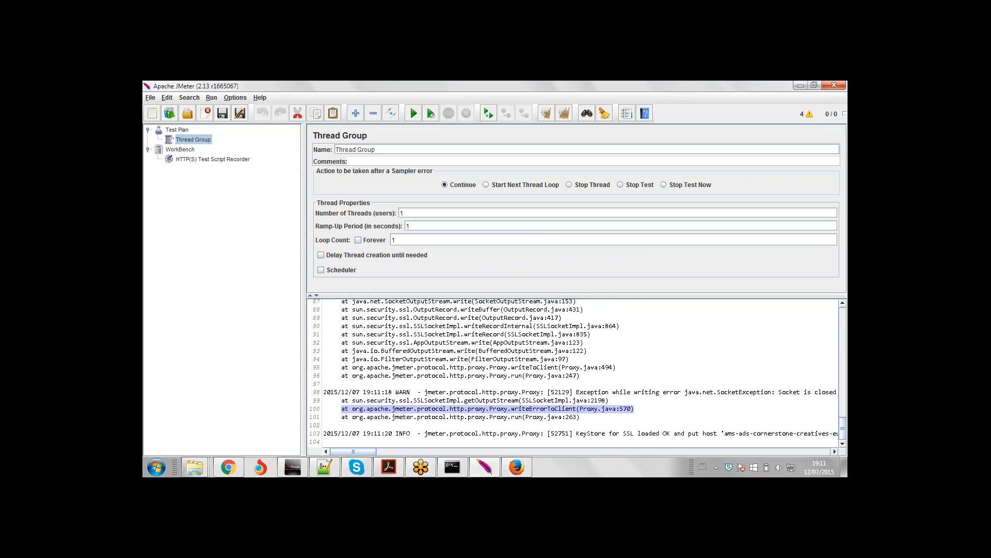
click(221, 157)
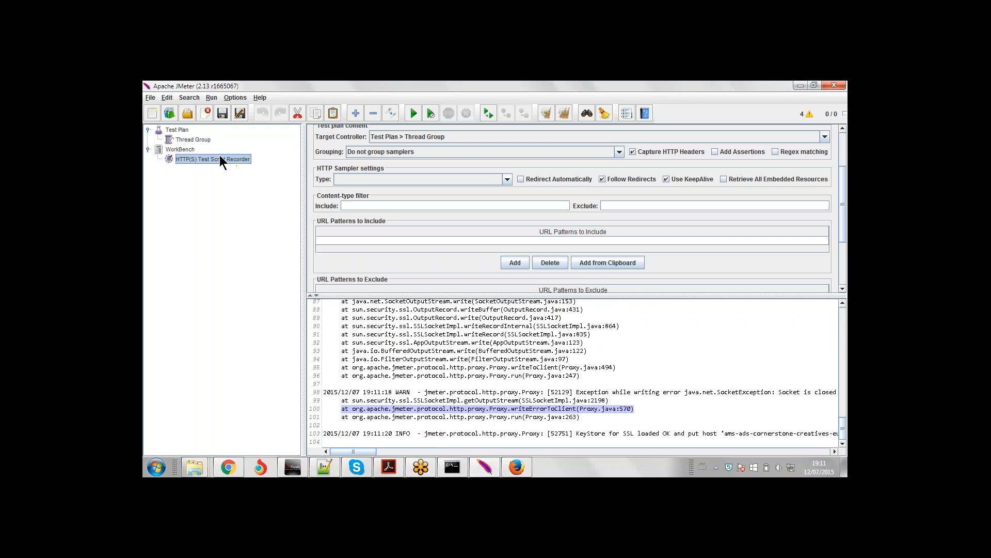
click(196, 140)
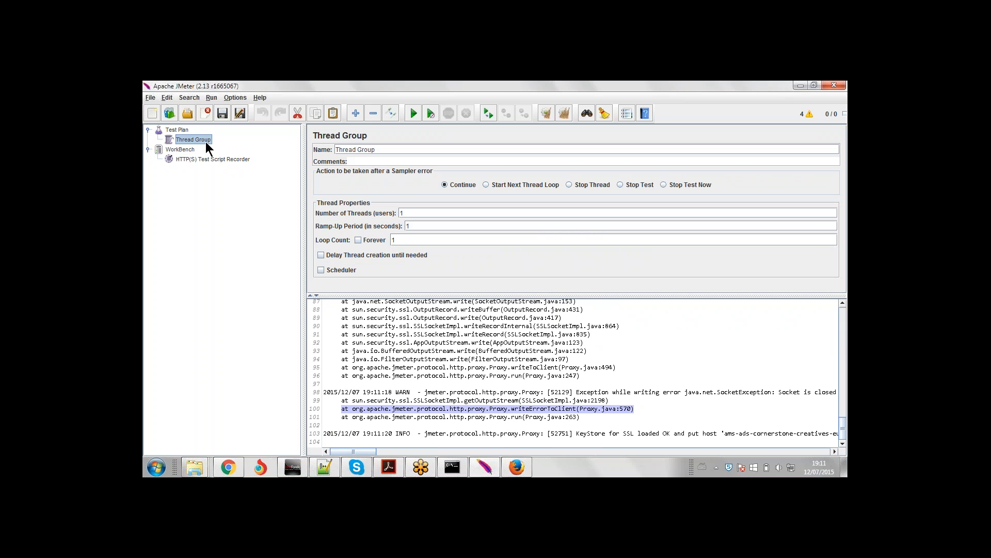
click(229, 159)
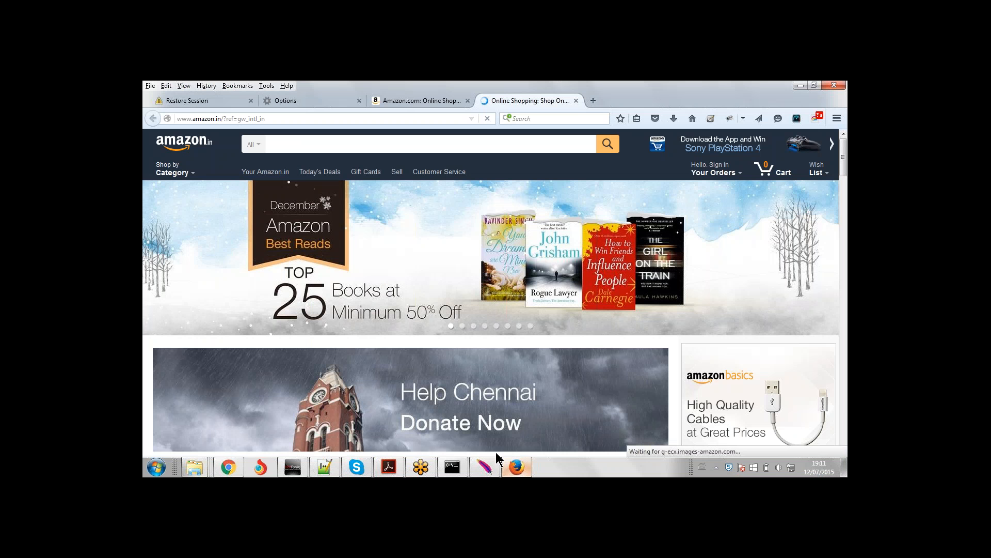
Switch to Firefox and delete the JMeter Intermediate CA and JMeter root CA certificates from its certificate authorities.
click(516, 467)
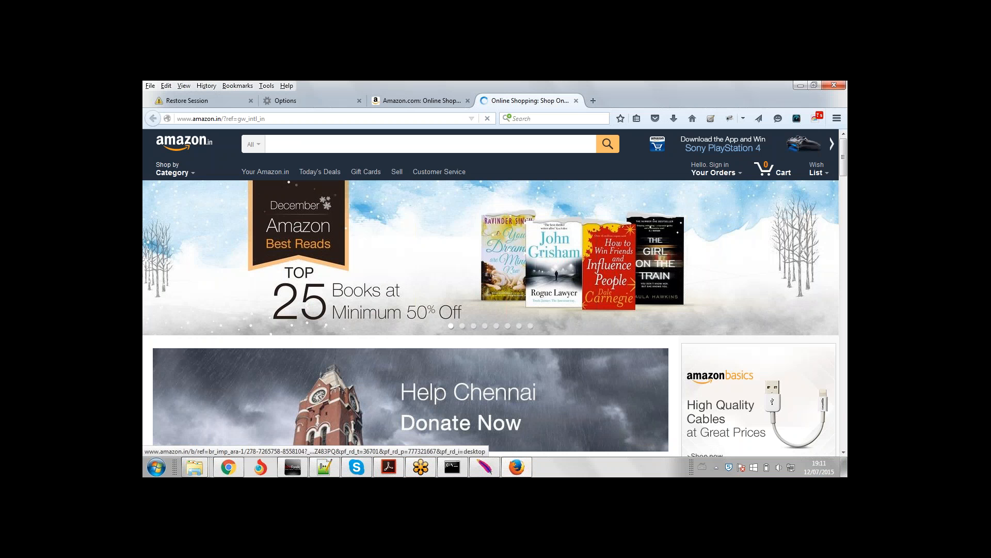
click(294, 101)
click(495, 191)
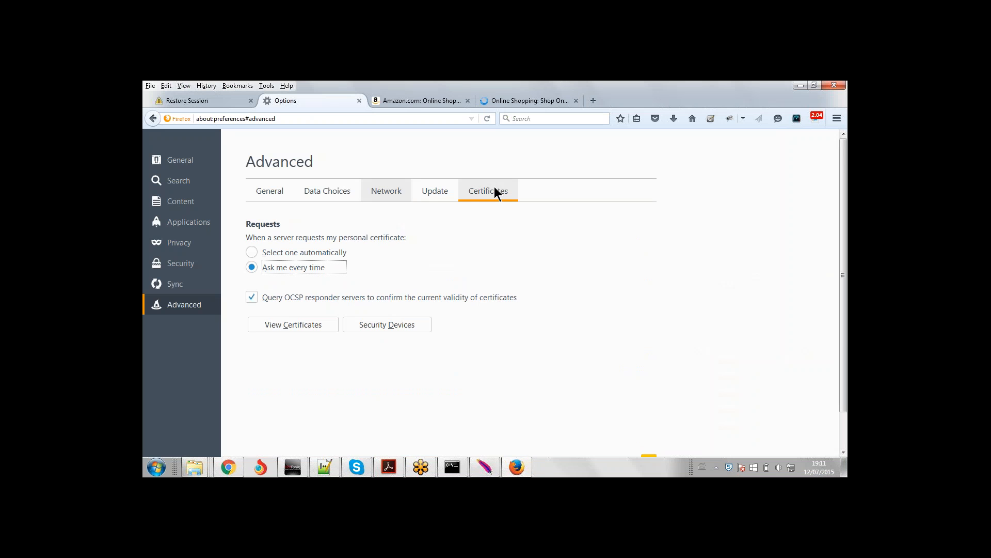
click(278, 325)
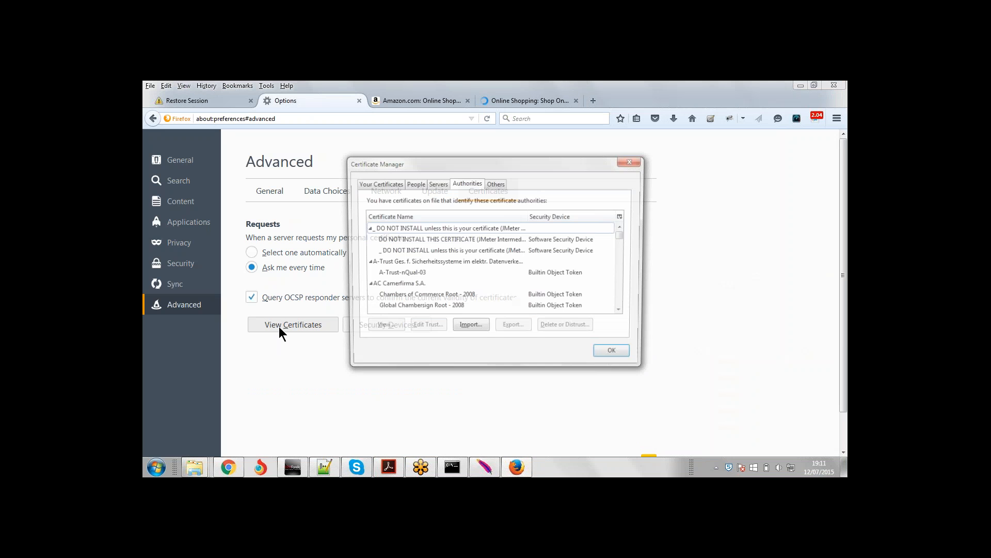
click(495, 240)
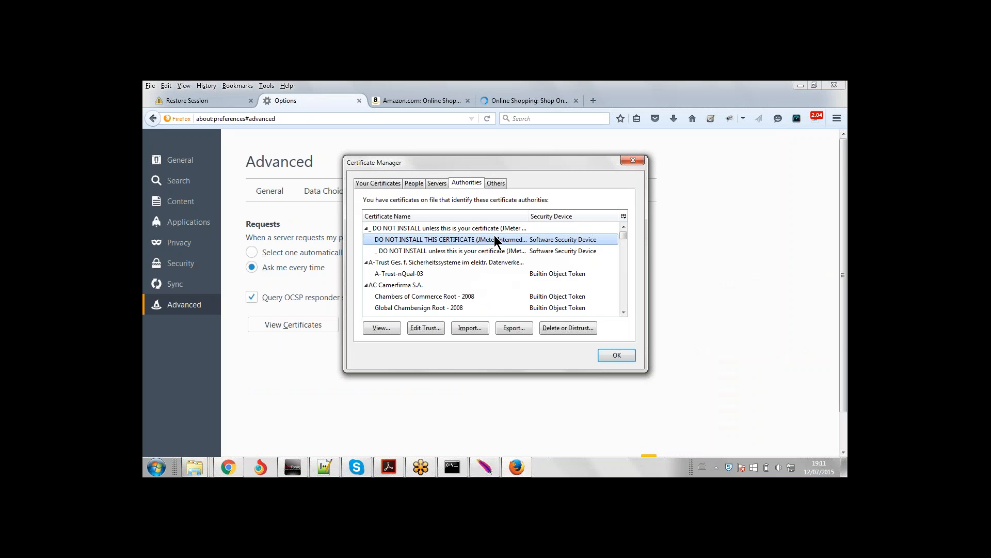
click(555, 328)
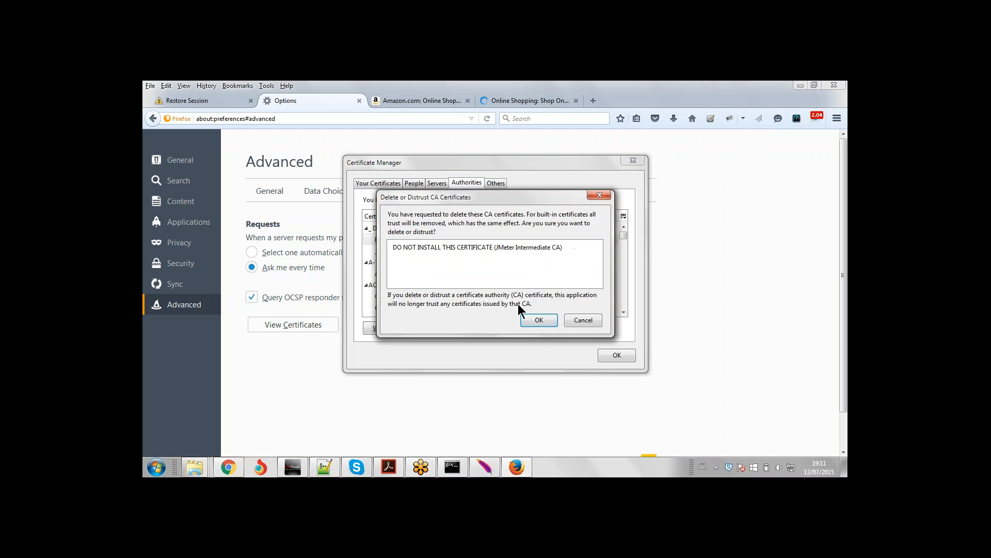
click(535, 322)
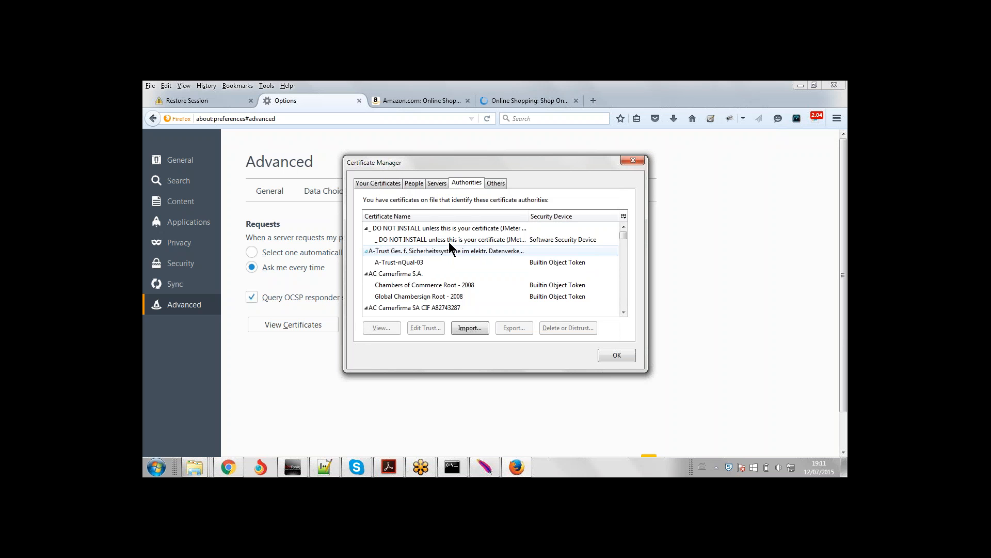
click(564, 328)
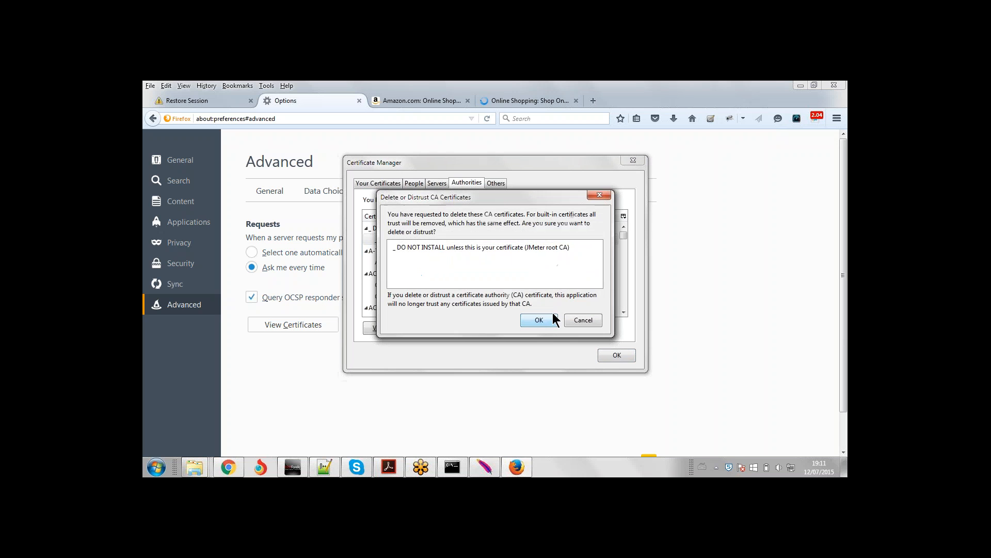
click(545, 321)
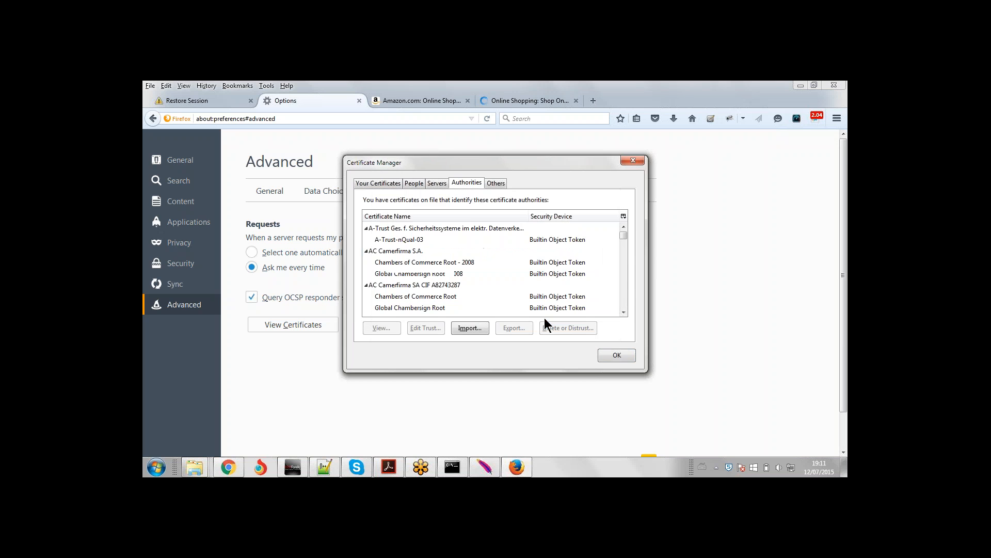
Import ApacheJMeterTemporaryRootCA.crt as a certificate authority, trusting it to identify websites, email users and software developers.
click(470, 328)
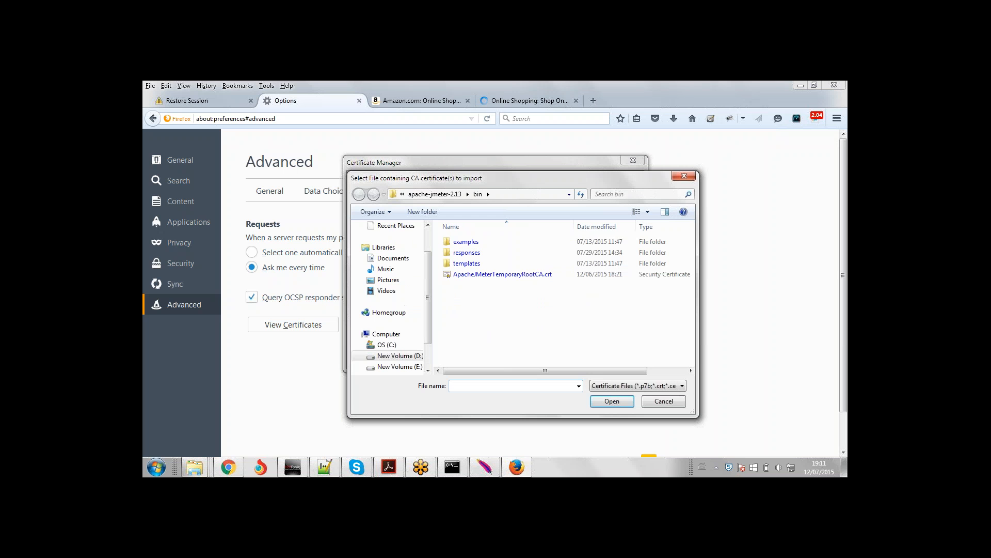
click(549, 277)
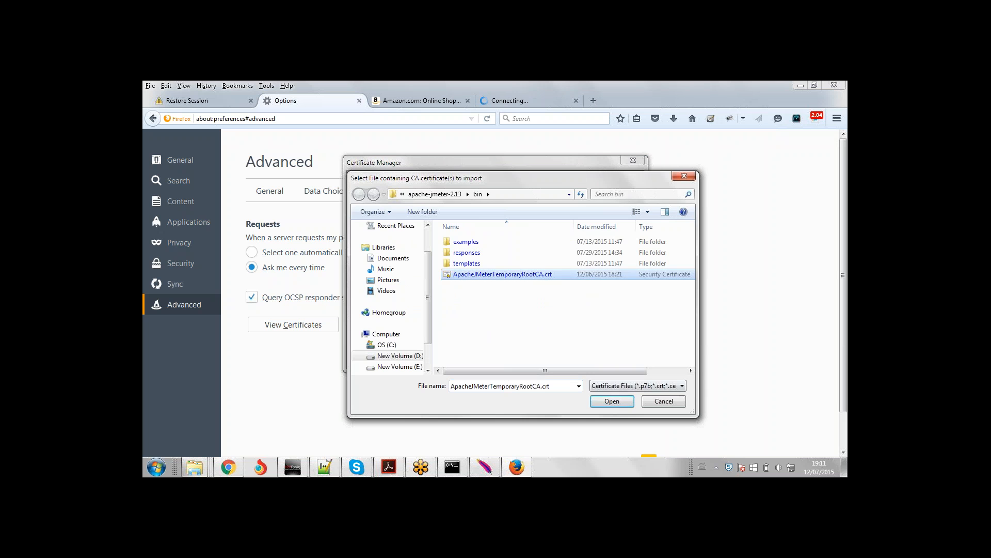
click(612, 401)
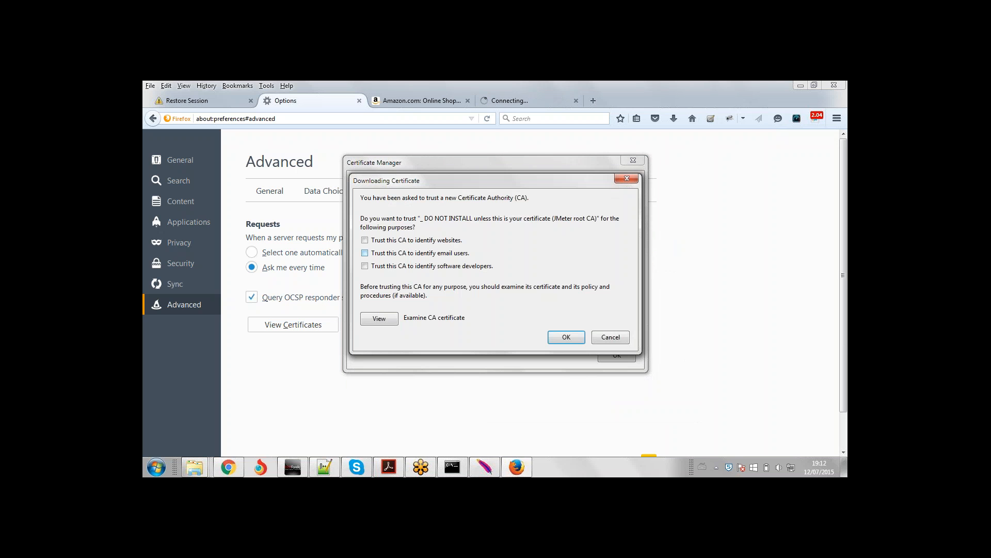
click(395, 243)
click(401, 255)
click(402, 268)
click(565, 337)
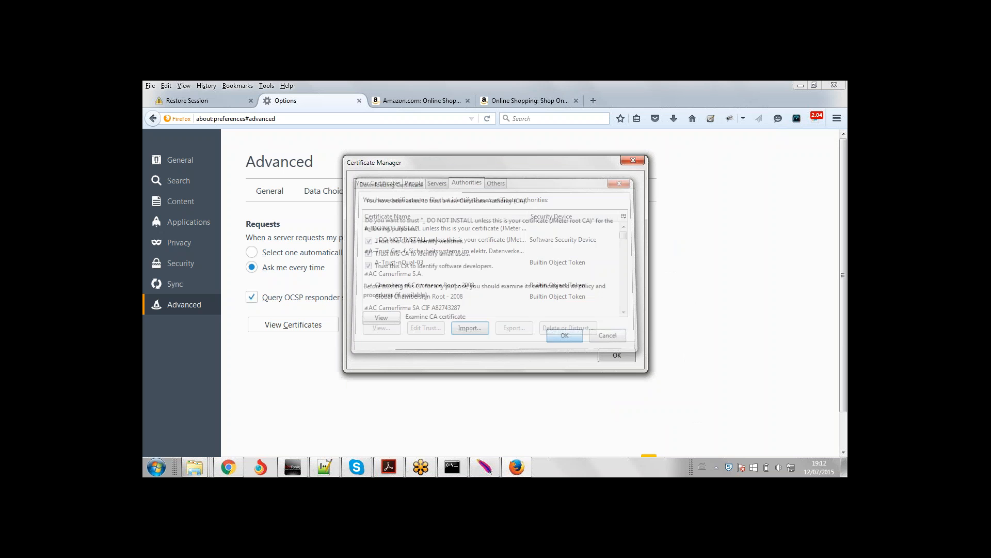
click(616, 357)
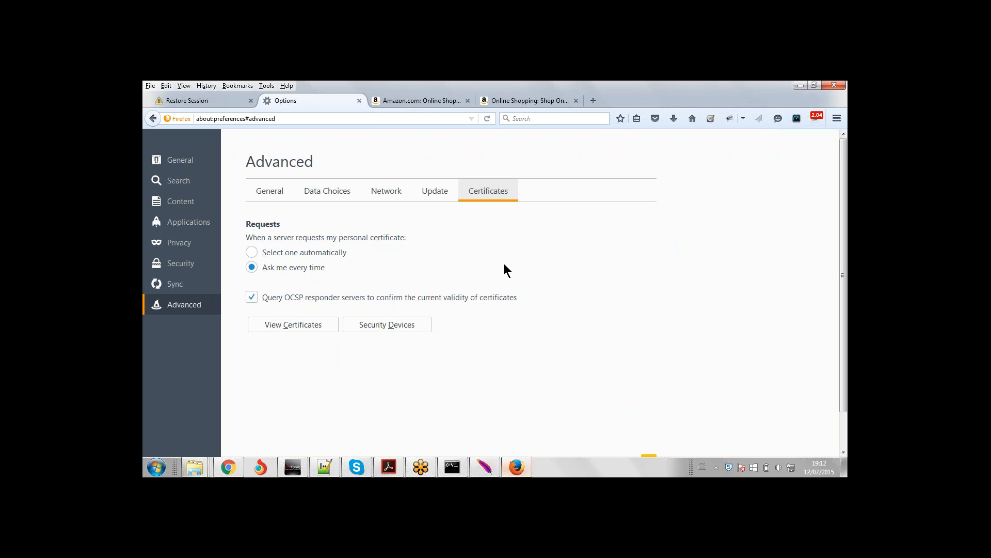
Reload the amazon.in page through the proxy, and stop the HTTP(S) Test Script Recorder in JMeter.
click(520, 99)
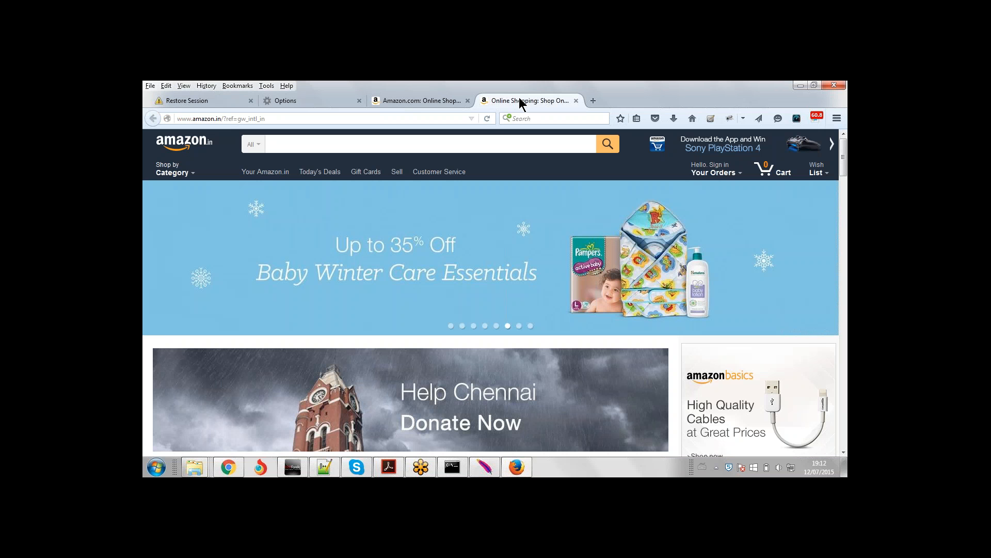
click(487, 118)
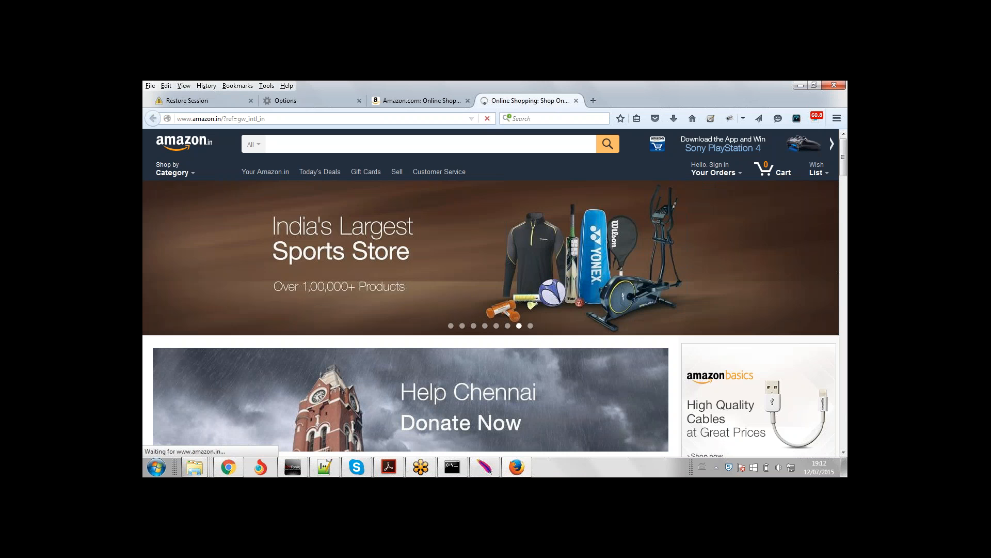
click(485, 467)
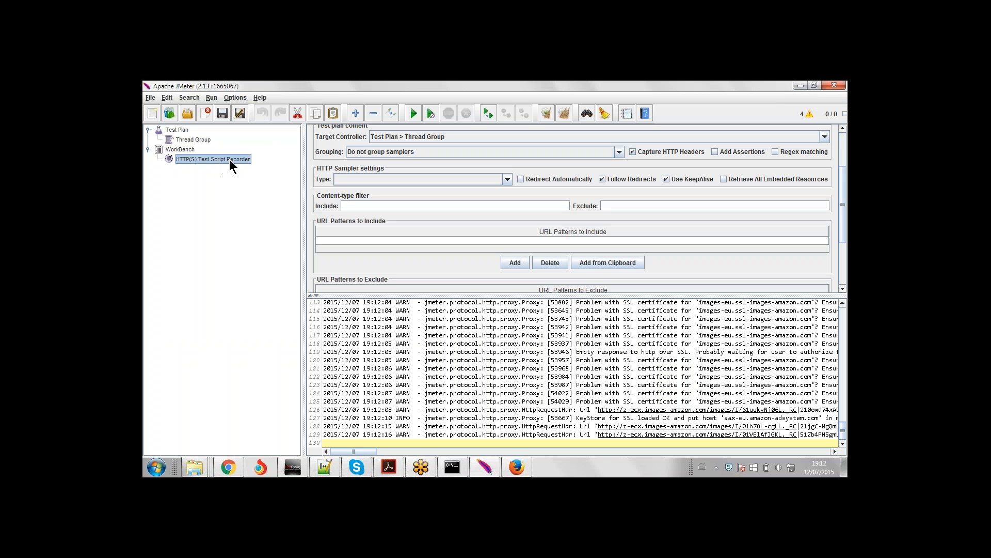
click(843, 288)
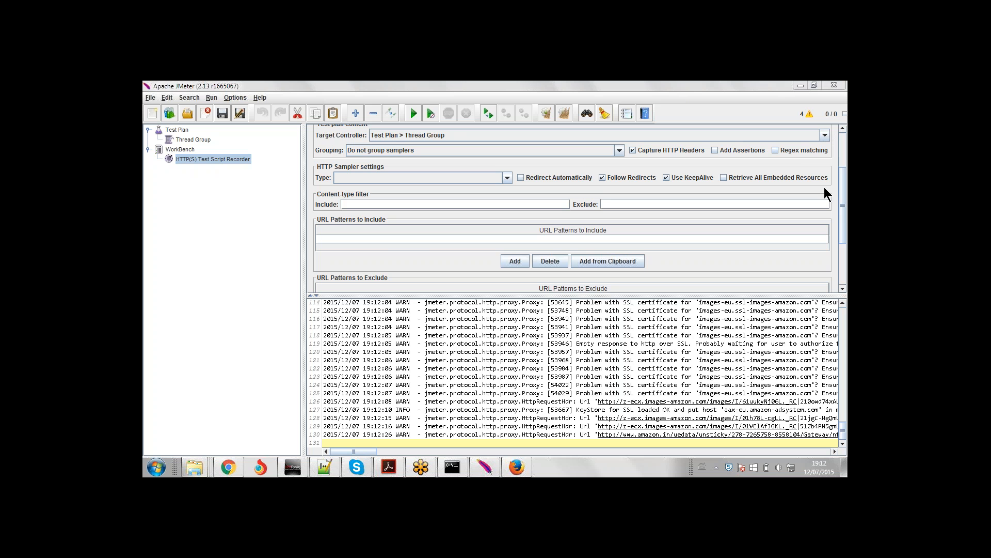
drag(846, 214, 845, 255)
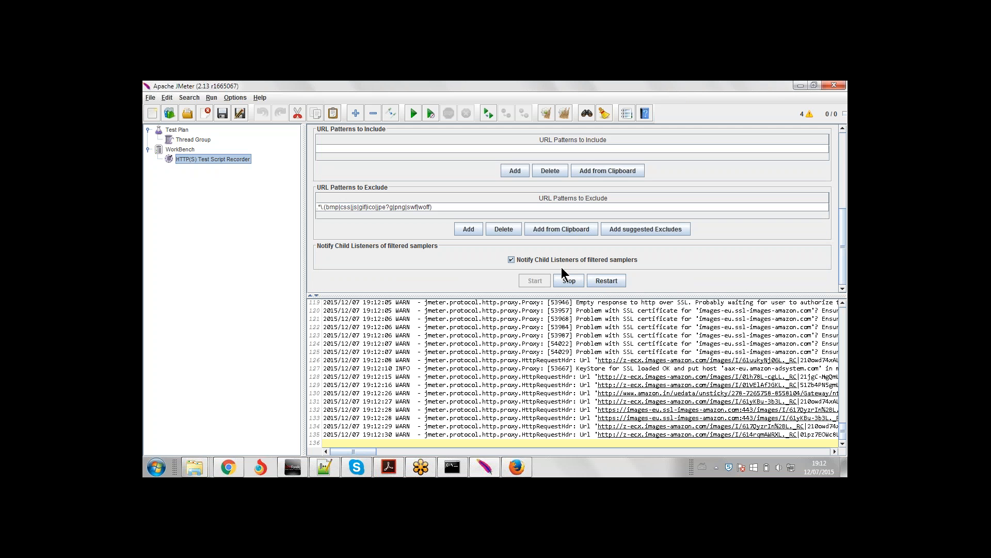
click(570, 281)
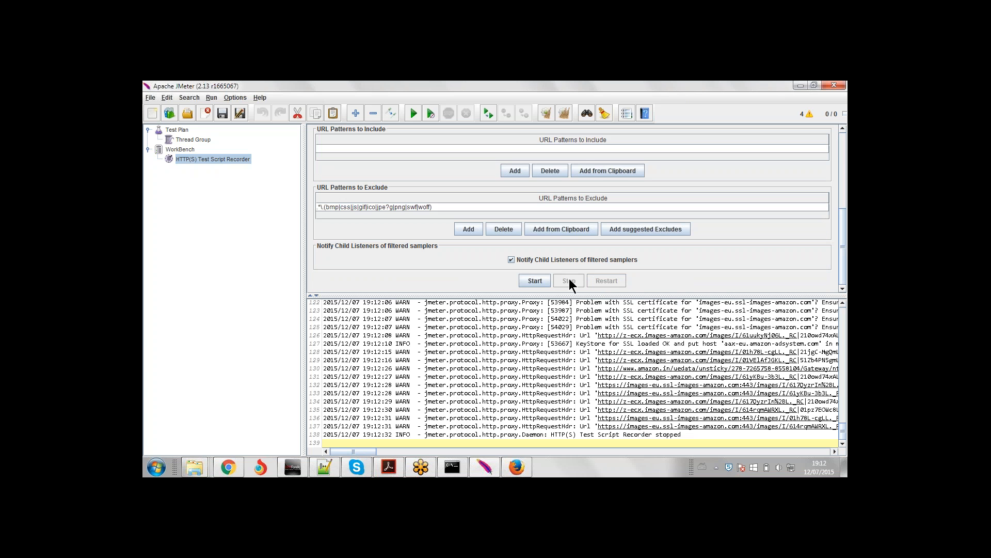
Start the HTTP(S) Test Script Recorder again, accept the root certificate notice, and reload the amazon.in page in Firefox.
click(522, 284)
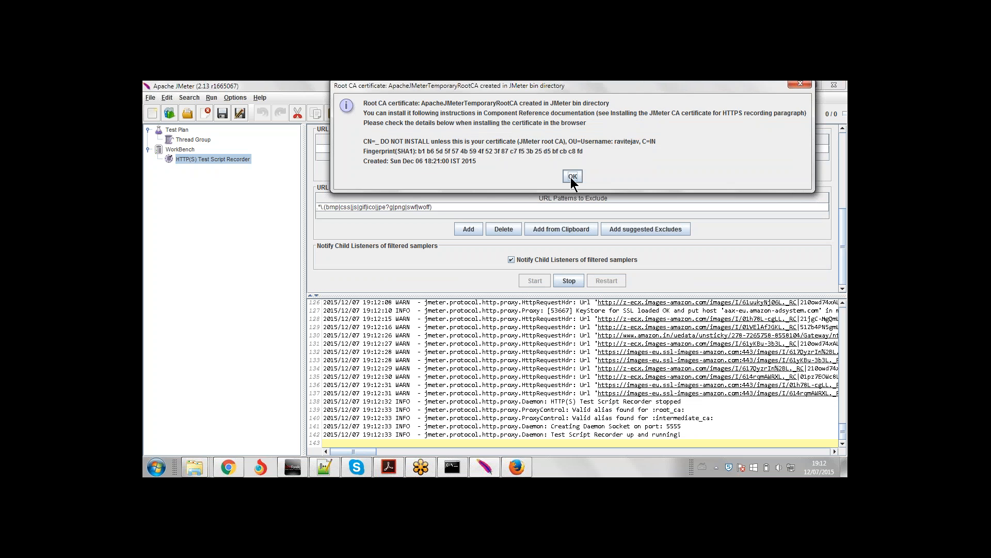
click(571, 177)
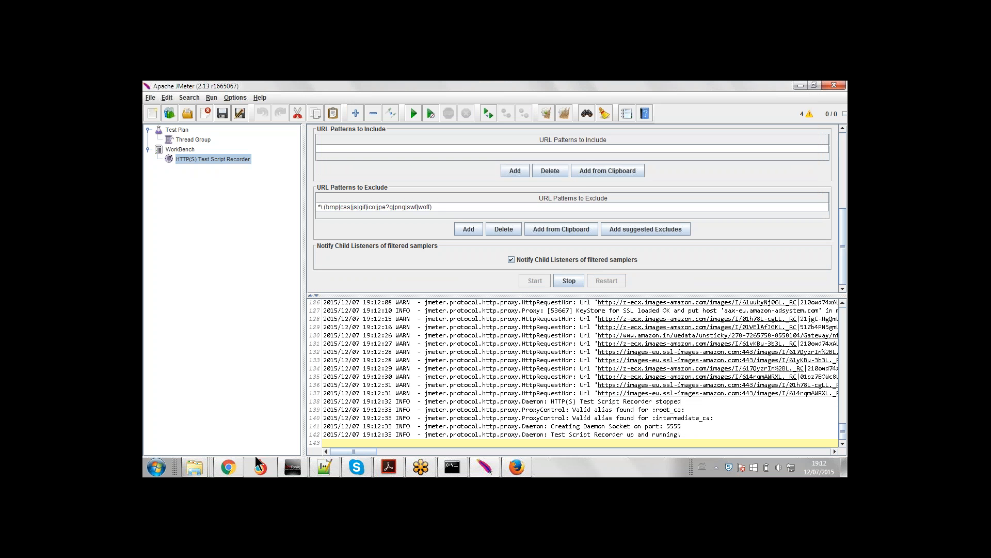
click(516, 471)
click(489, 122)
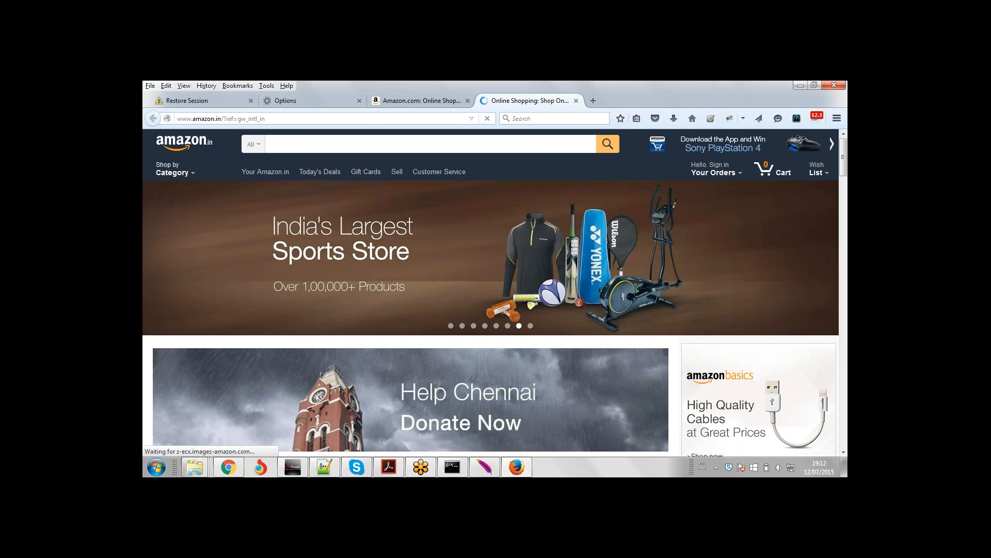
Switch to JMeter, check the test plan for recorded requests, and exit JMeter without saving.
click(492, 467)
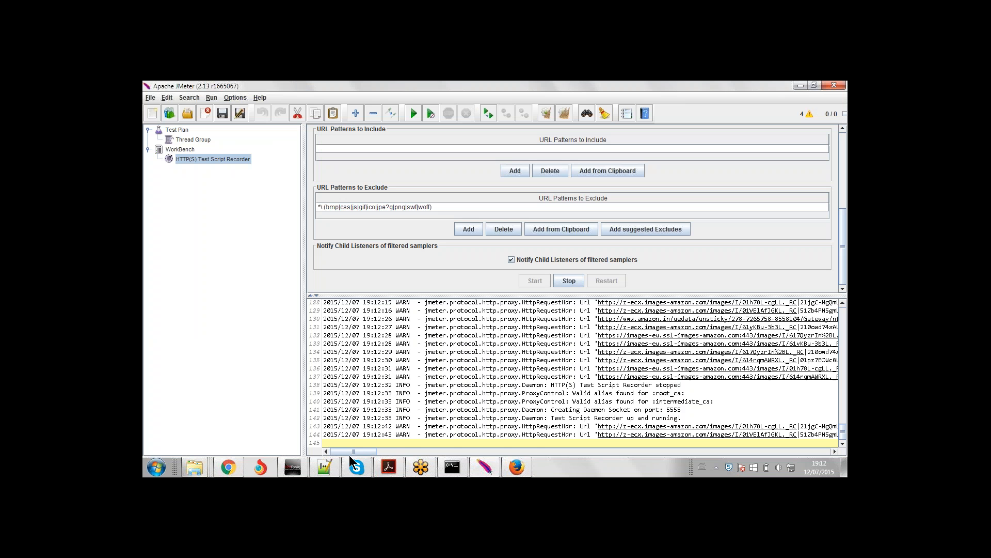
drag(349, 455, 255, 460)
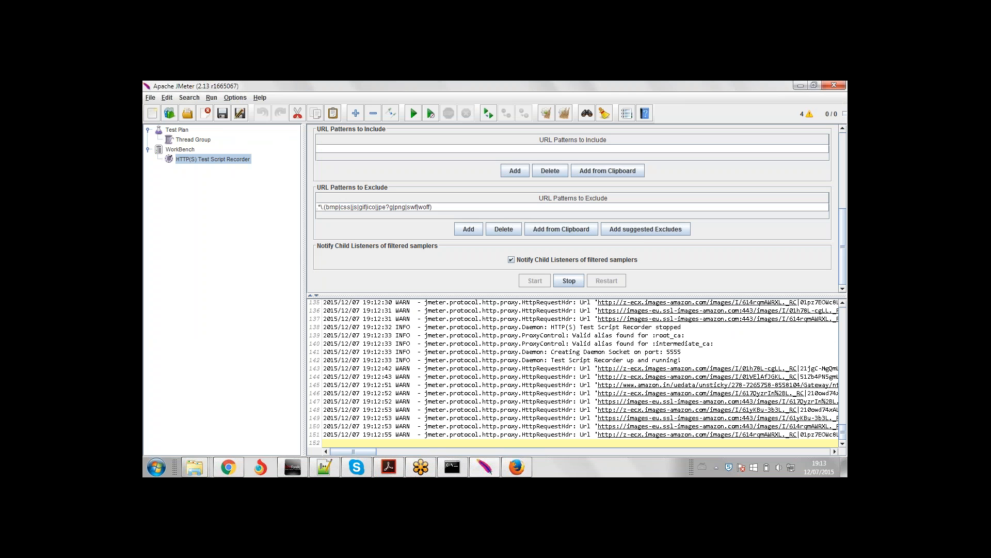
click(841, 91)
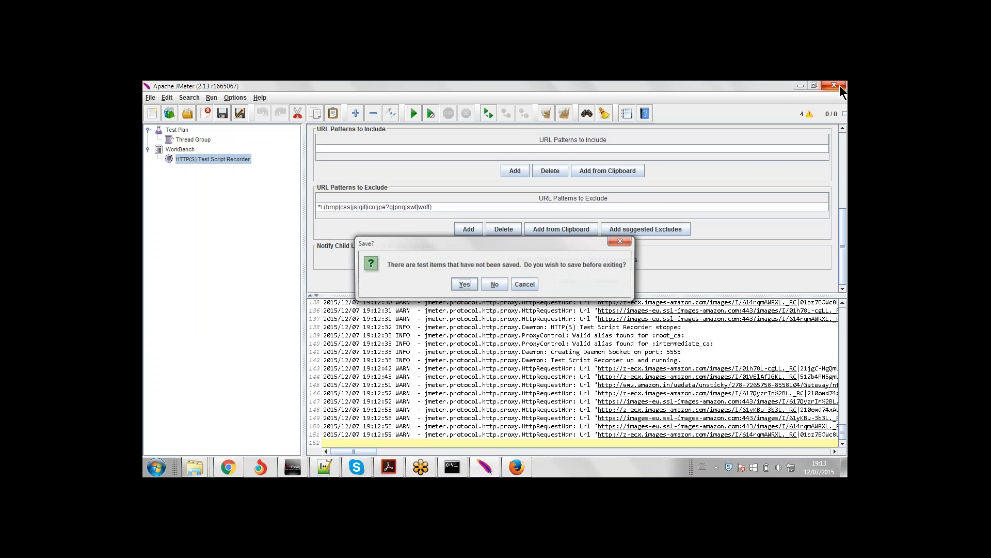
click(494, 284)
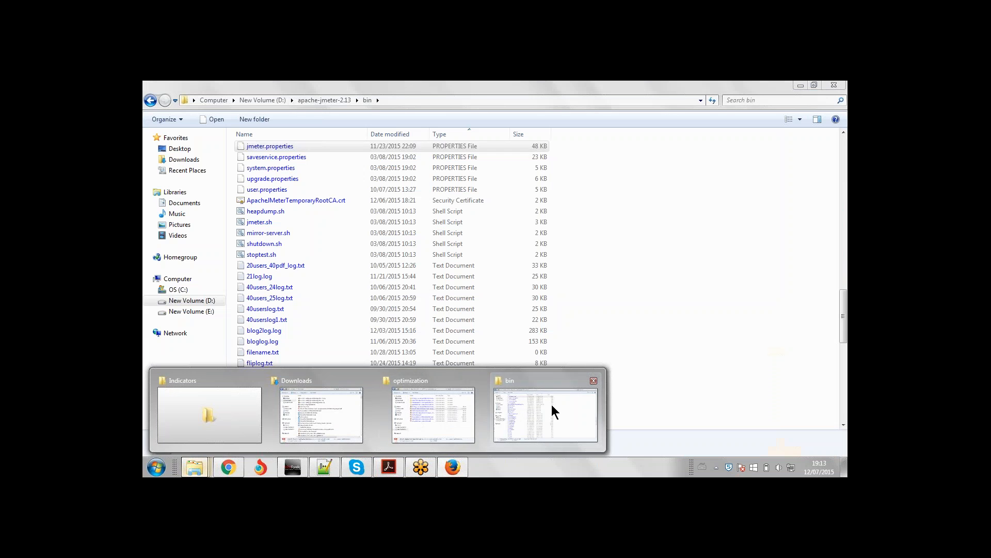
Relaunch JMeter from jmeter.bat in the apache-jmeter-2.13 bin folder and maximize its window.
click(552, 405)
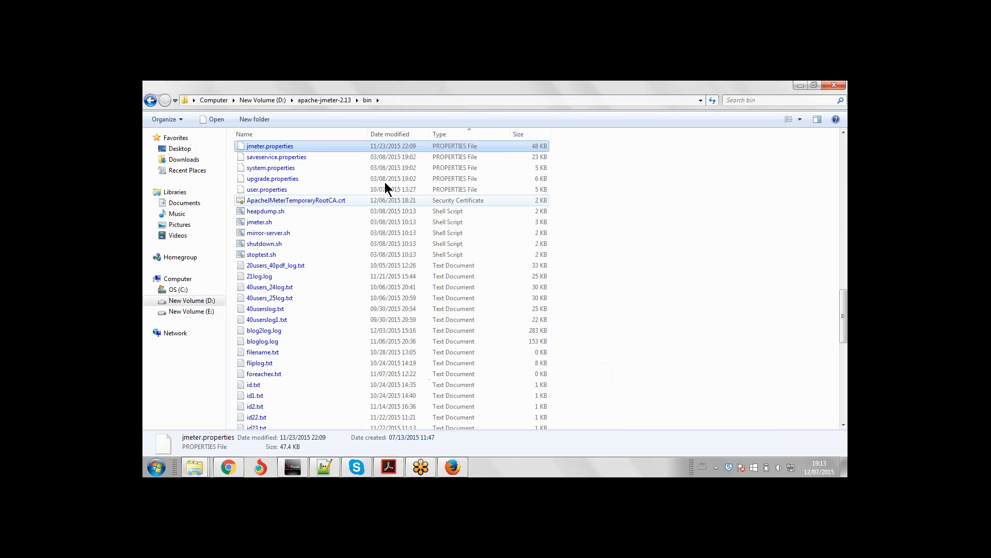
click(358, 243)
key(Down)
key(Down)
key(Down)
key(Down)
key(Down)
key(Down)
key(Down)
key(Down)
key(Down)
key(Down)
key(Down)
key(Down)
key(Down)
key(Down)
key(Down)
key(Down)
key(Down)
key(Down)
key(Down)
key(Down)
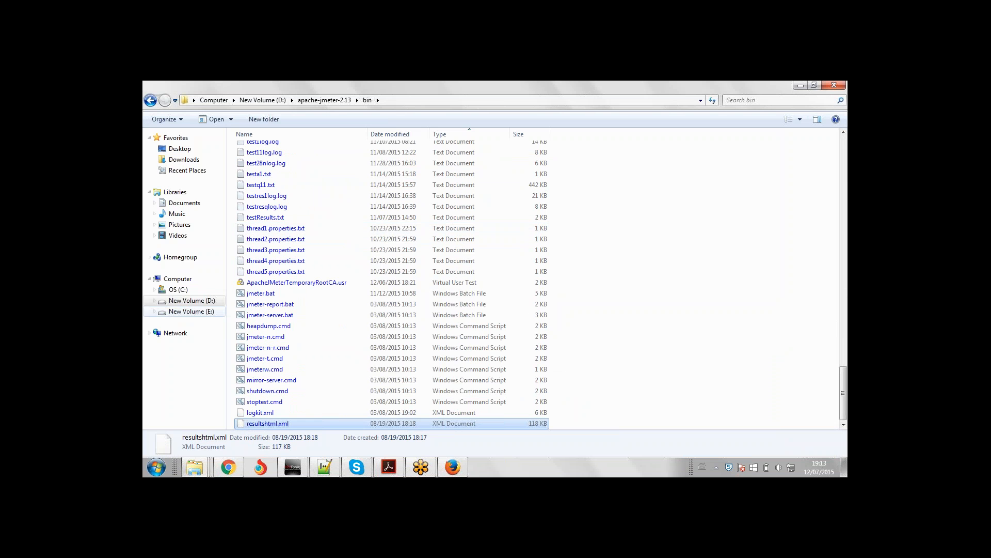
double_click(281, 295)
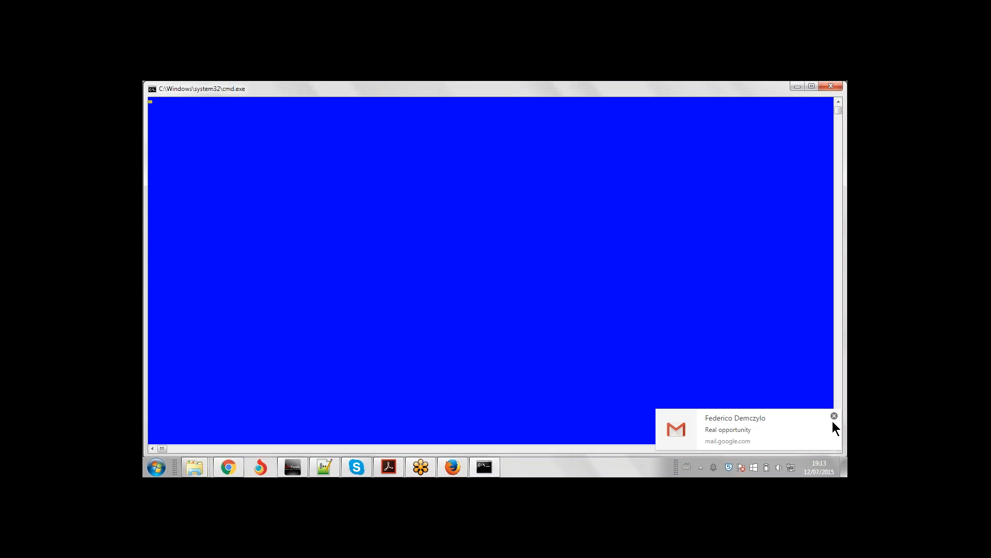
click(835, 416)
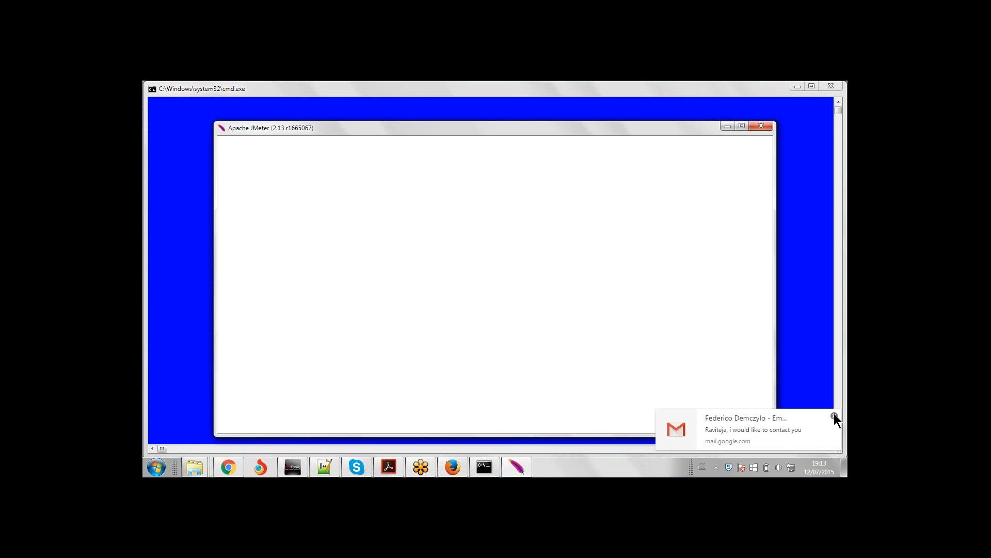
click(834, 415)
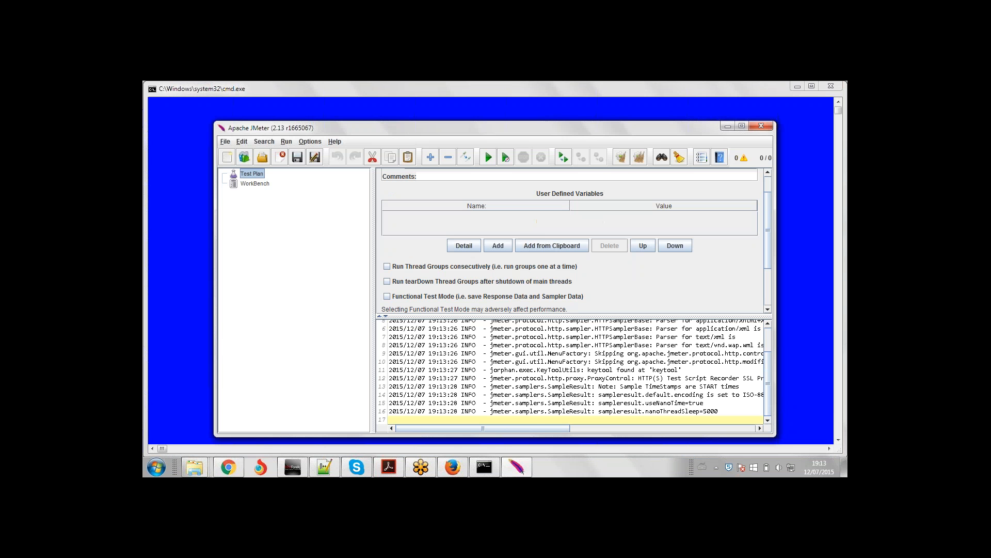
key(super+Up)
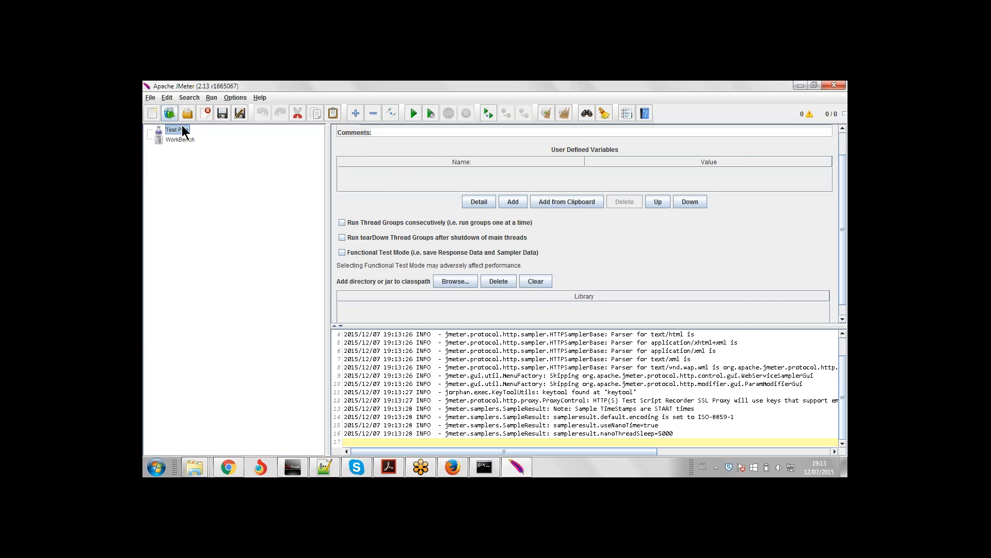
Add an HTTP(S) Test Script Recorder to the WorkBench.
click(185, 138)
right_click(185, 139)
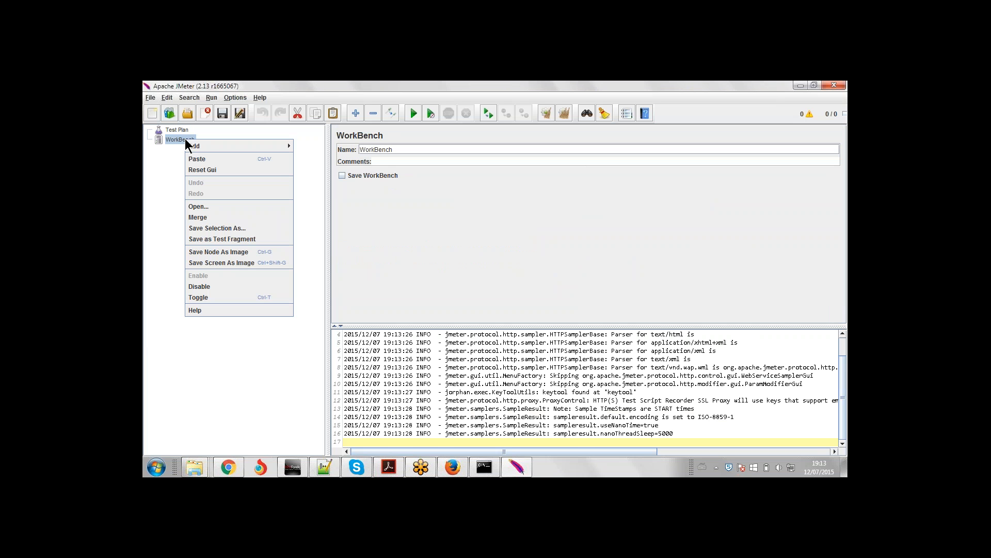
mouse_move(197, 144)
mouse_move(340, 148)
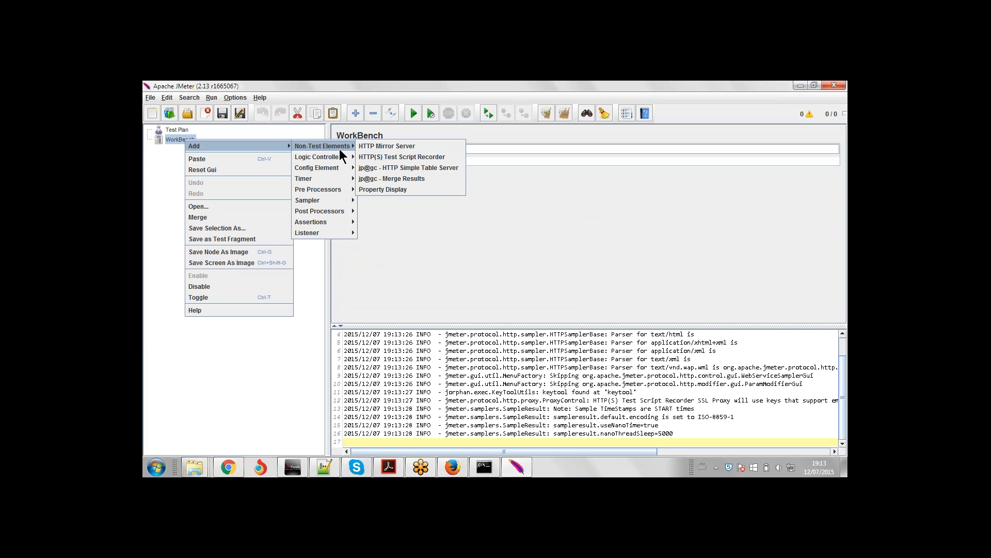
click(395, 157)
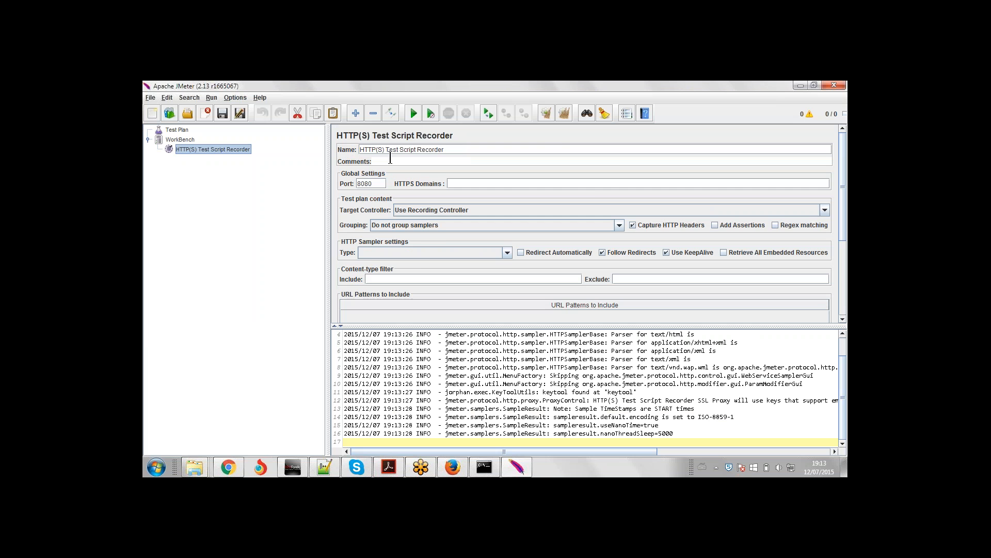
Add a Thread Group to the Test Plan.
click(177, 130)
right_click(177, 132)
mouse_move(240, 134)
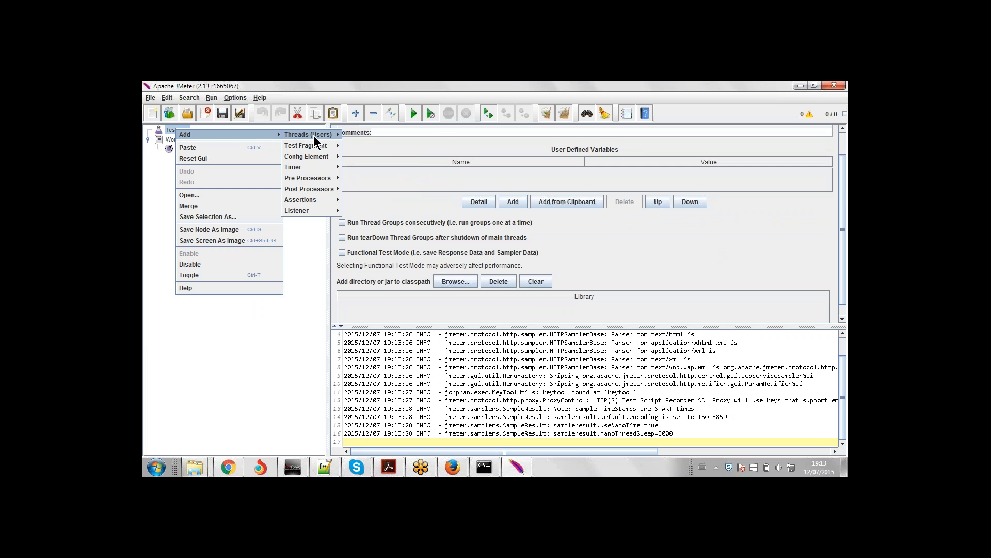
mouse_move(314, 135)
click(364, 135)
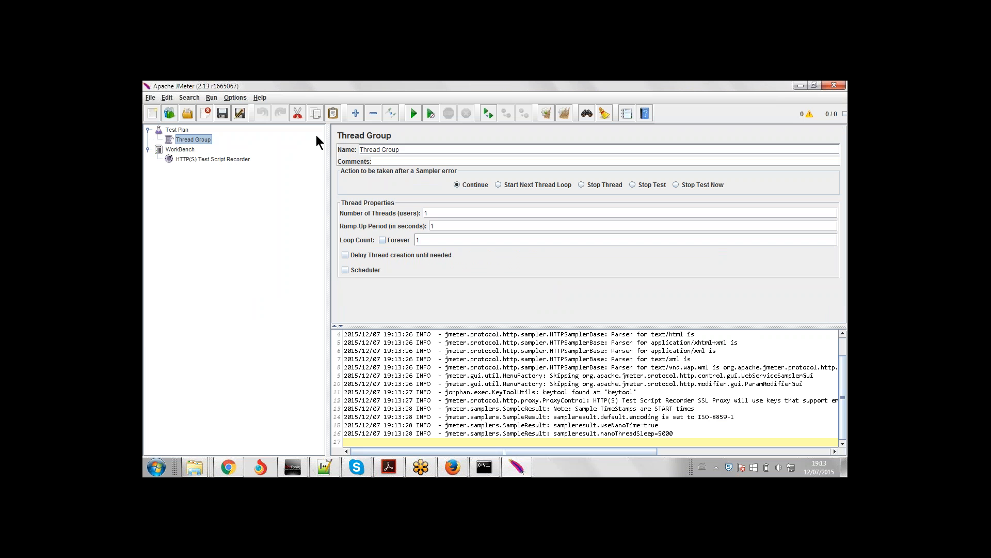
Set the script recorder's port to 5555 and add the suggested URL exclude patterns.
click(235, 160)
click(369, 184)
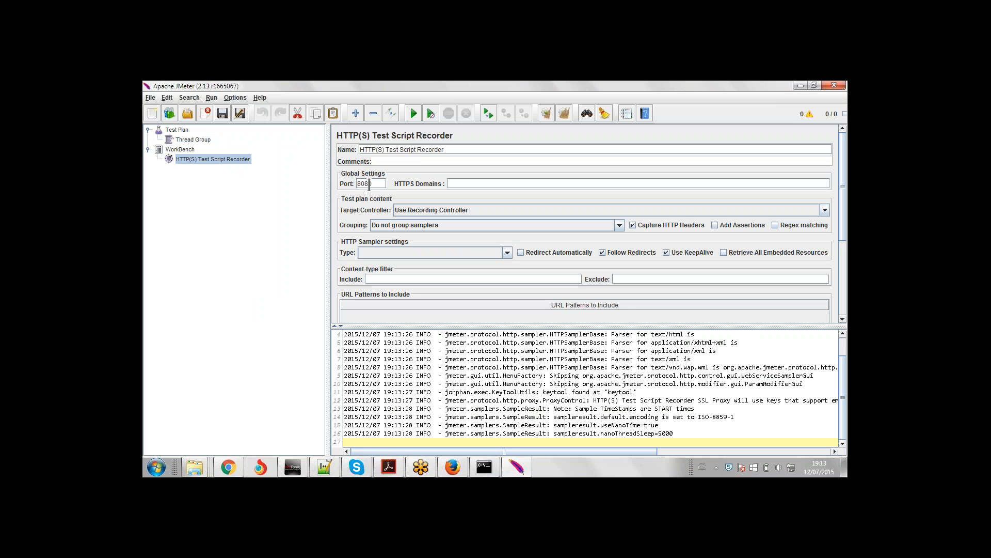
double_click(369, 184)
text(5555)
drag(844, 184, 844, 275)
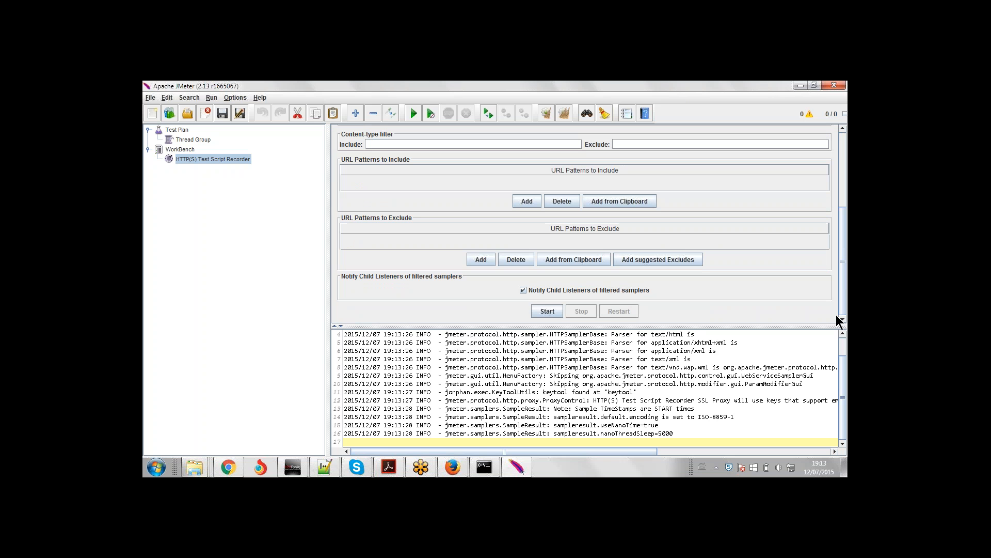
click(643, 262)
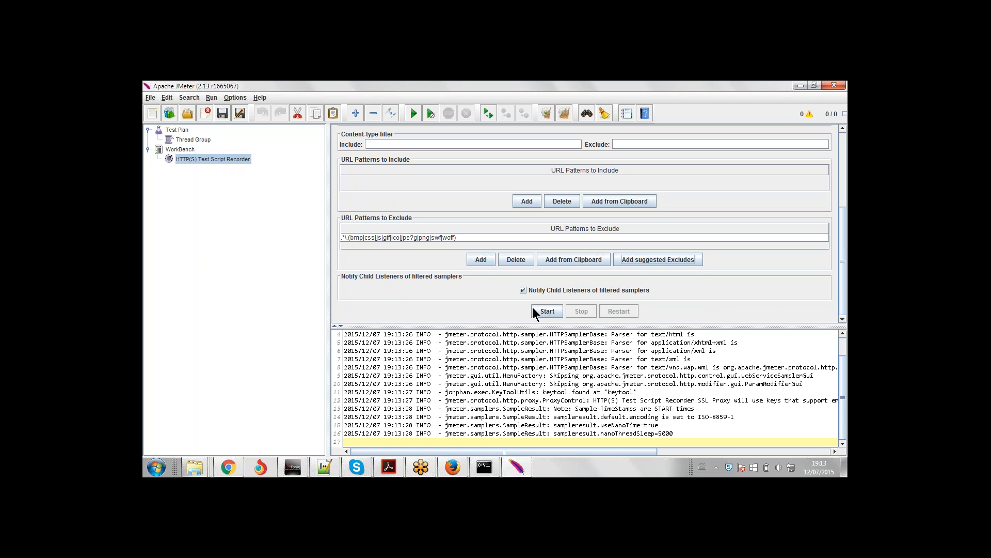
Try to start the recorder, dismiss the error, and set its target controller to Test Plan > Thread Group.
click(543, 311)
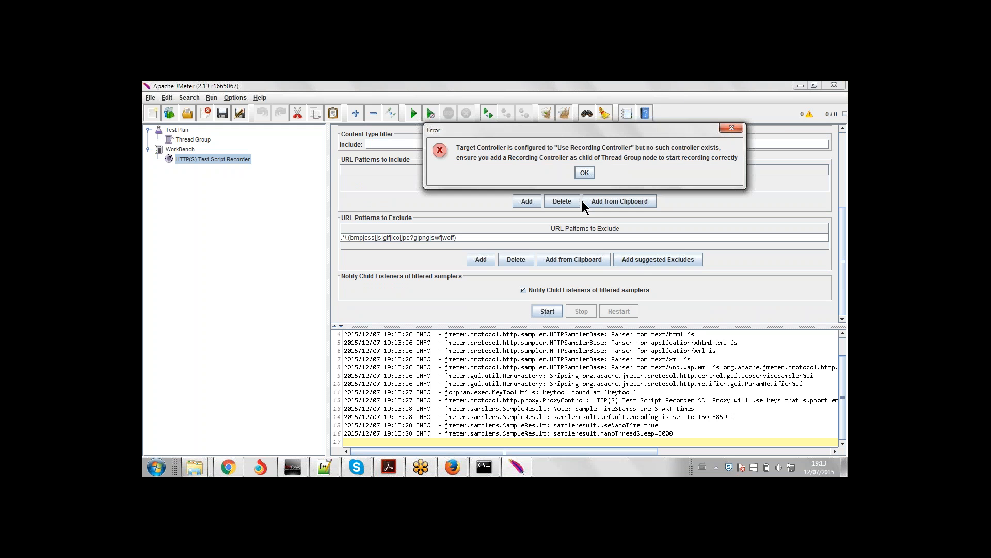
click(585, 173)
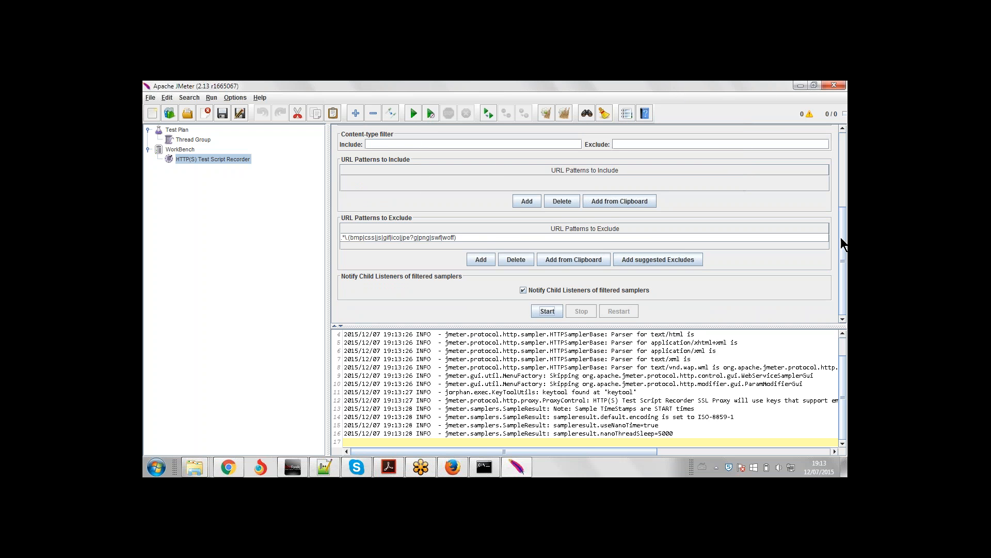
drag(842, 237, 847, 189)
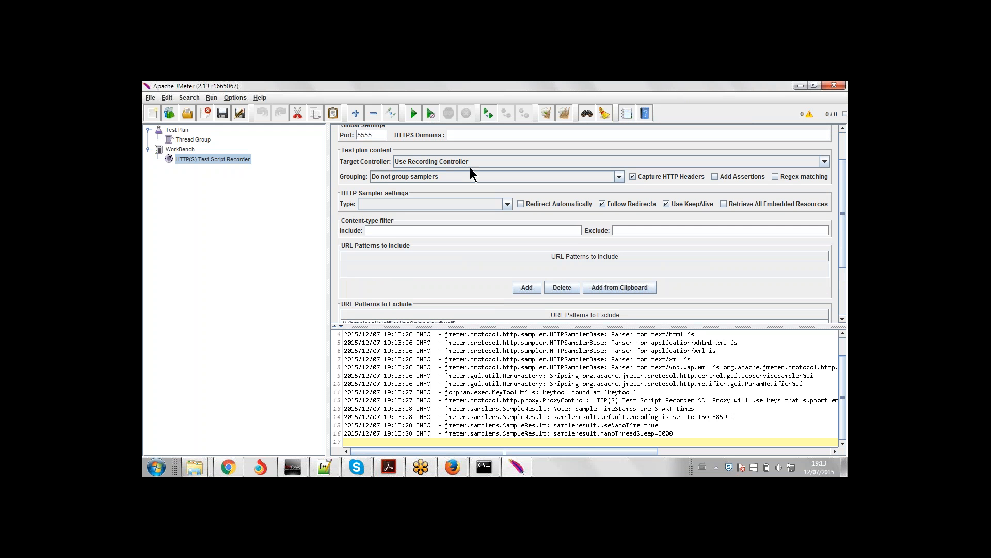
click(506, 164)
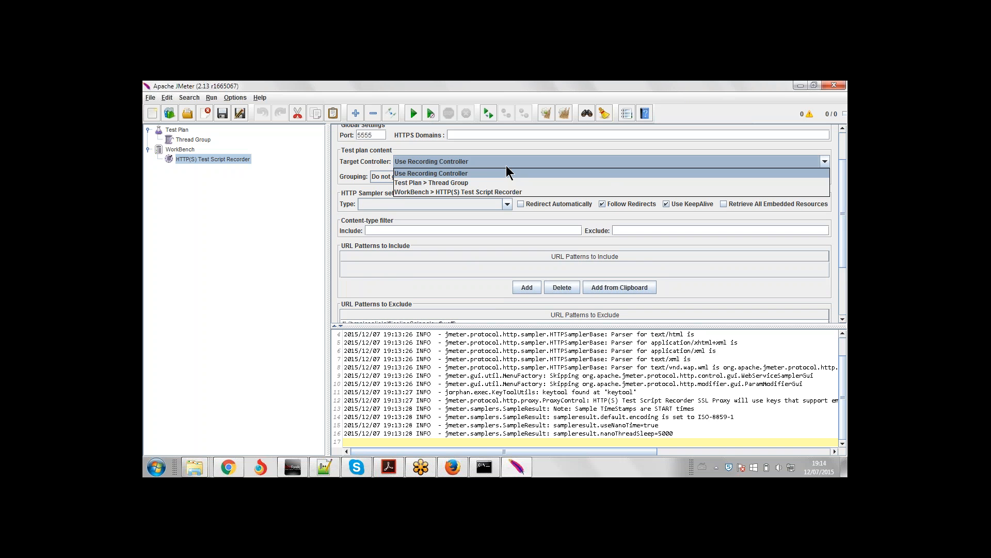
click(469, 181)
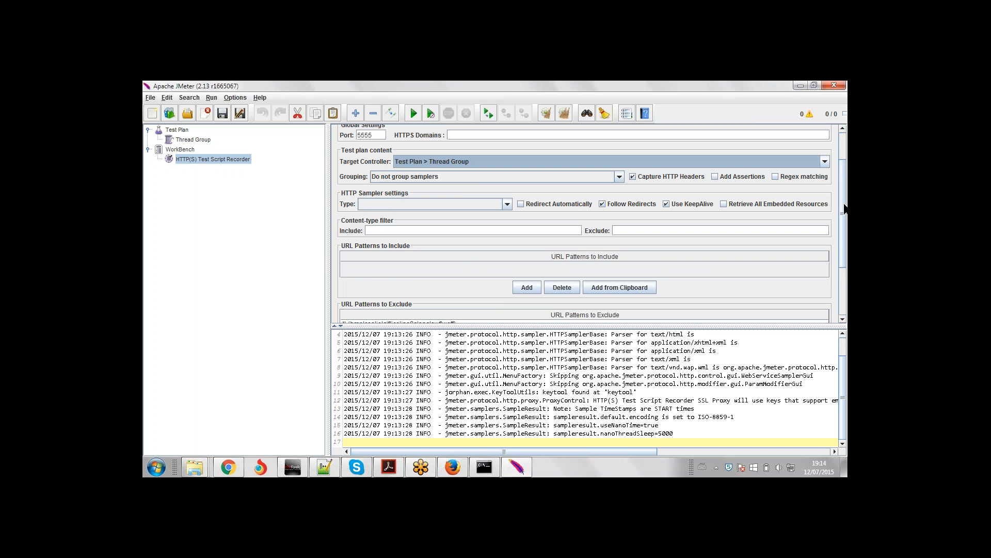
Start the script recorder, accept the root certificate notice, and reload the amazon.in page in Firefox.
scroll(845, 212, down, 5)
click(545, 310)
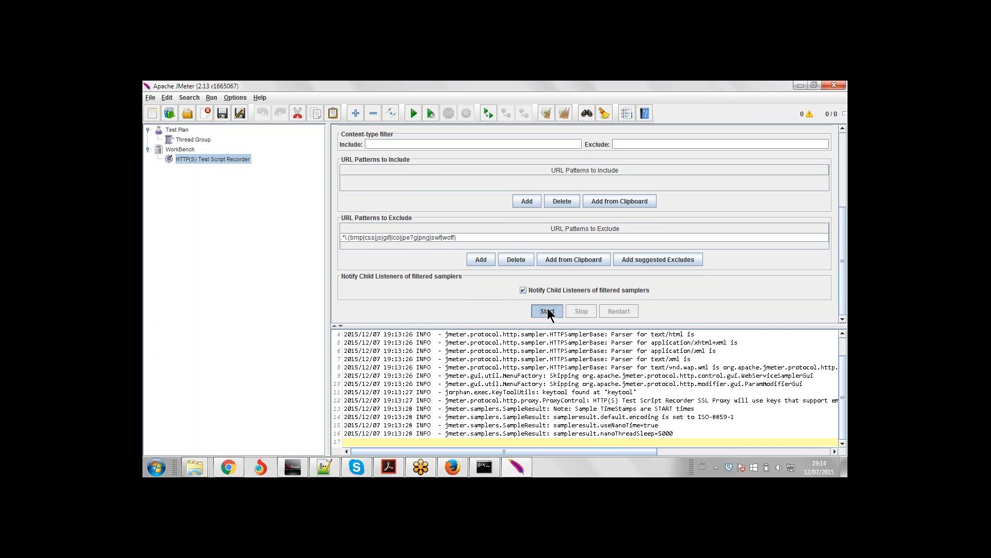
click(584, 197)
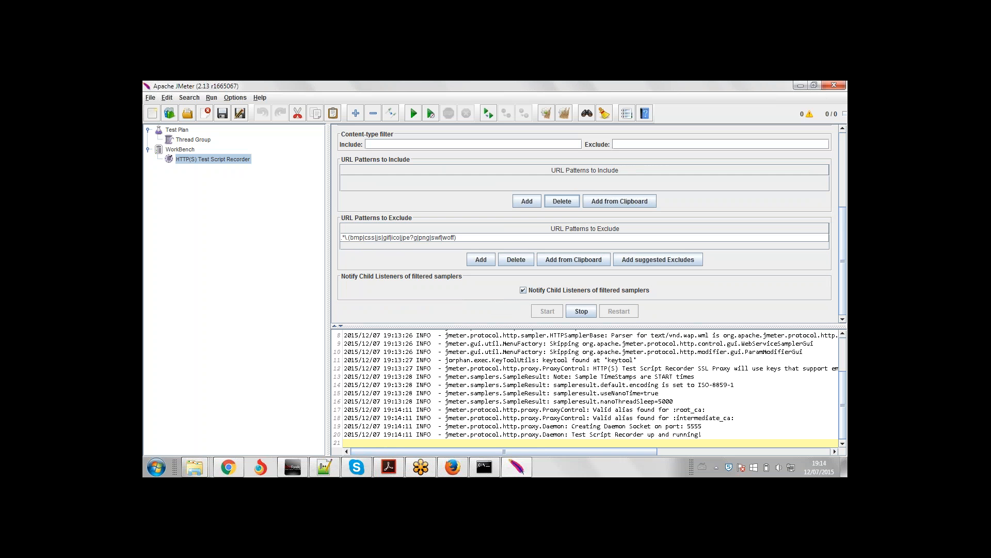
click(452, 468)
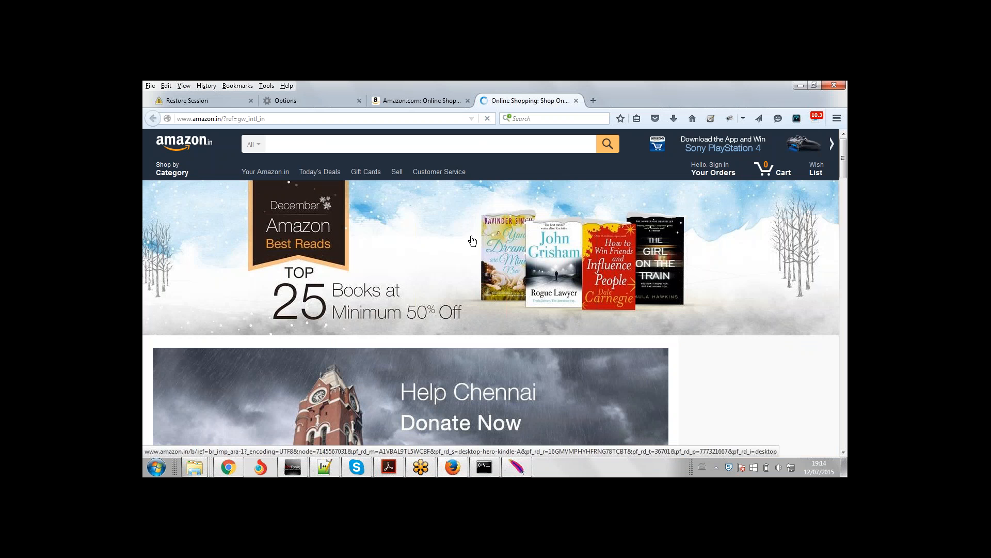
Switch to JMeter, expand the Thread Group in a widened tree, and examine the recorded requests, including 180 /35231.
click(520, 469)
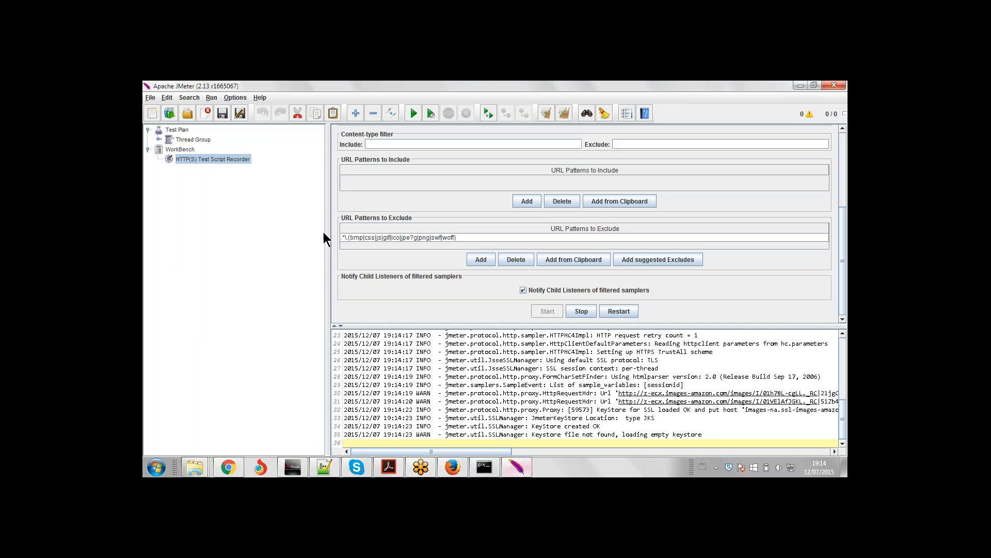
click(157, 138)
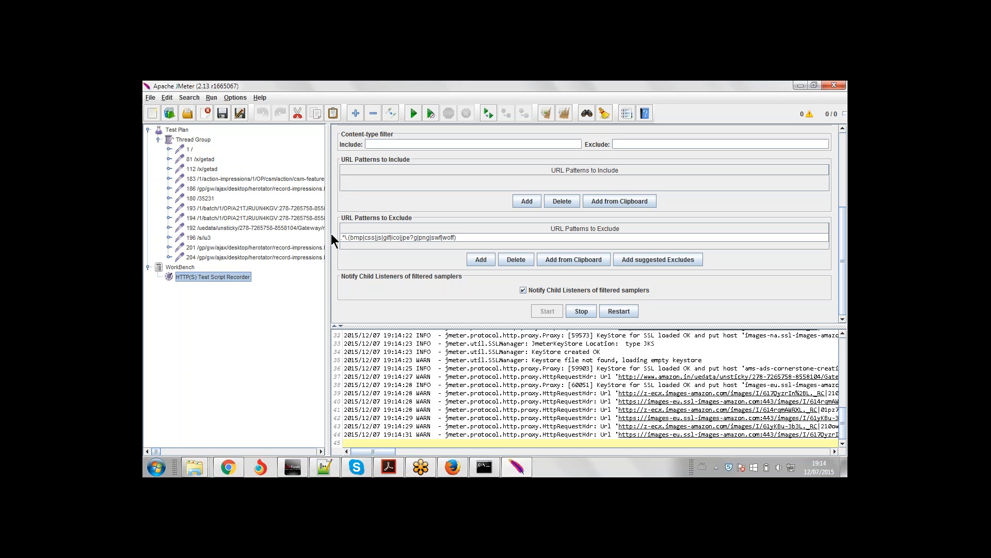
drag(331, 233, 445, 228)
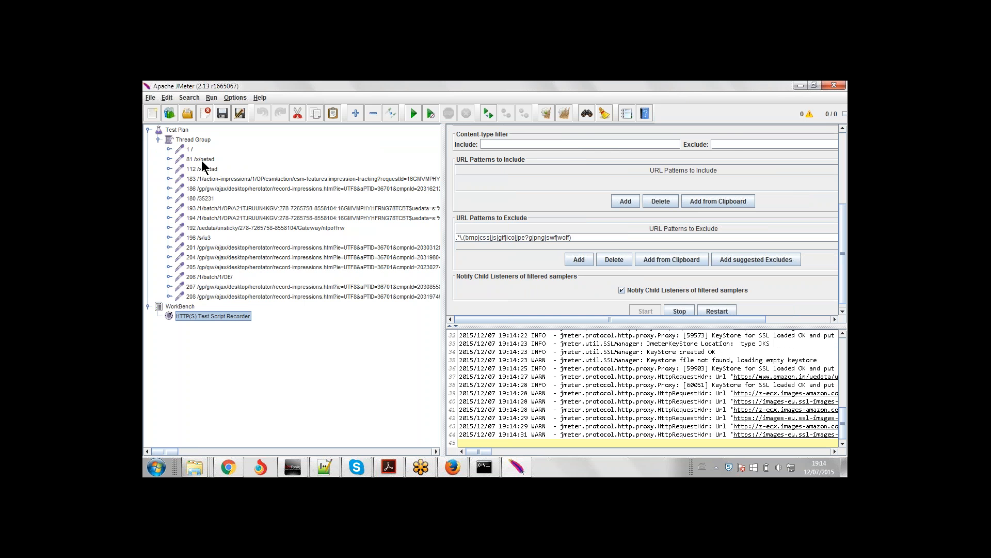
click(207, 200)
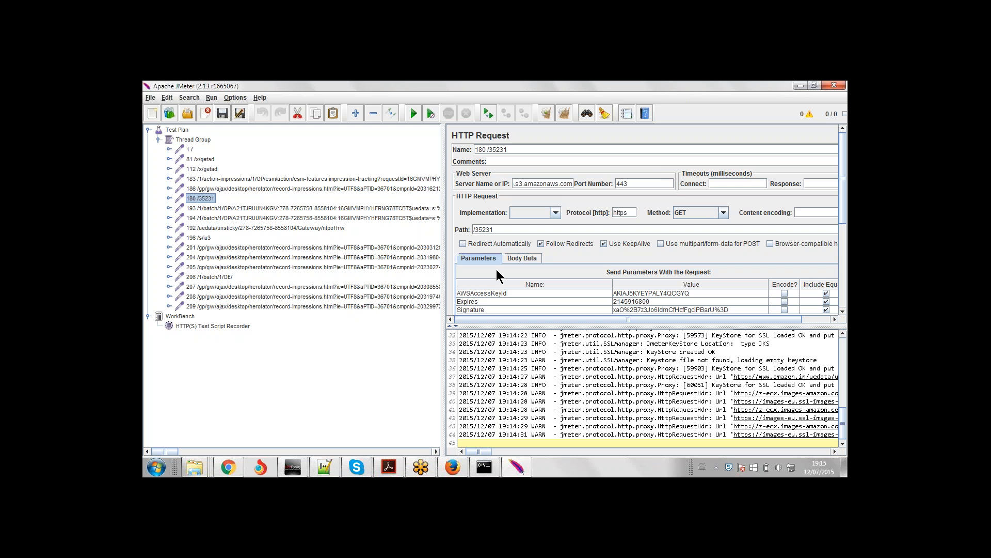
Display the script recorder's settings, switch to Firefox, and open the Canon camera under Wedding Gifts on amazon.in.
click(225, 325)
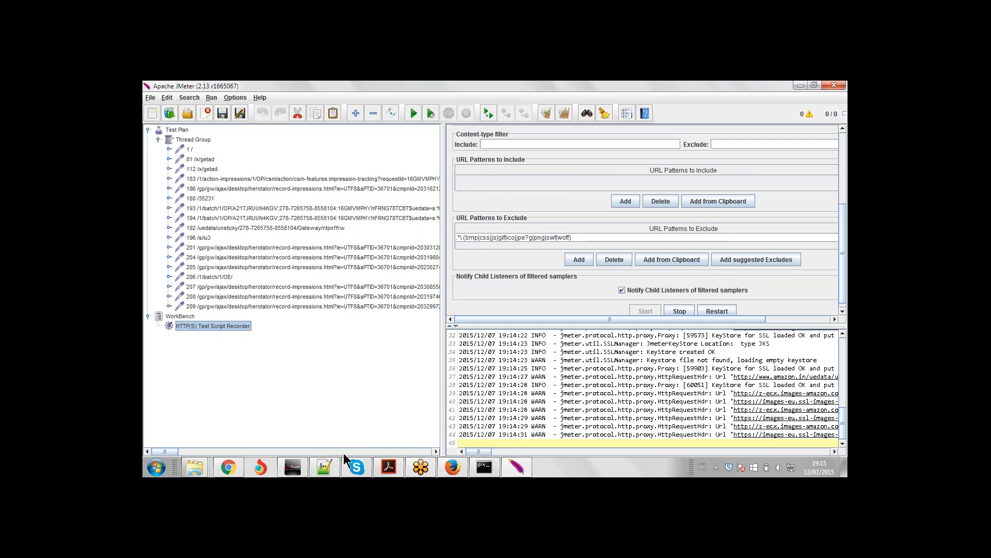
click(453, 467)
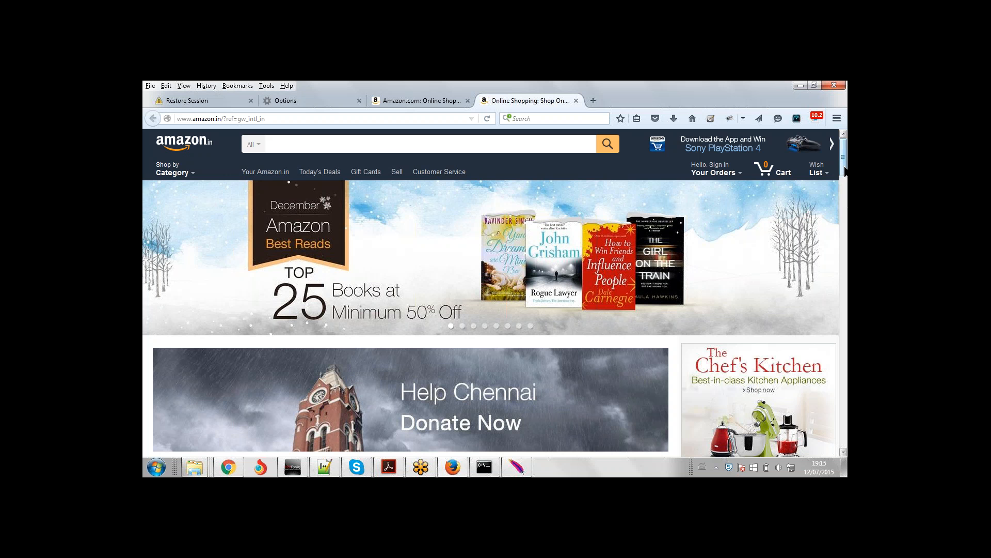
drag(846, 170, 845, 238)
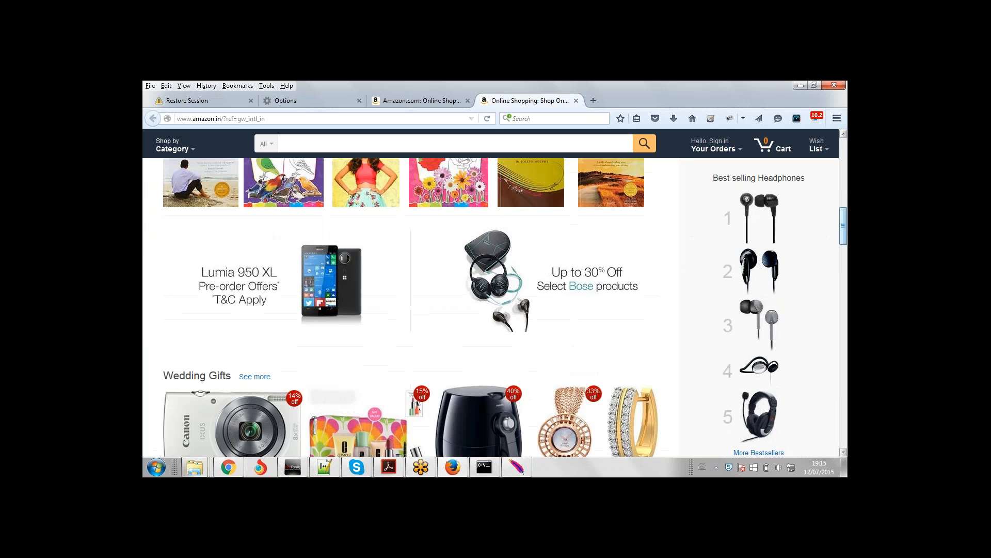
click(235, 428)
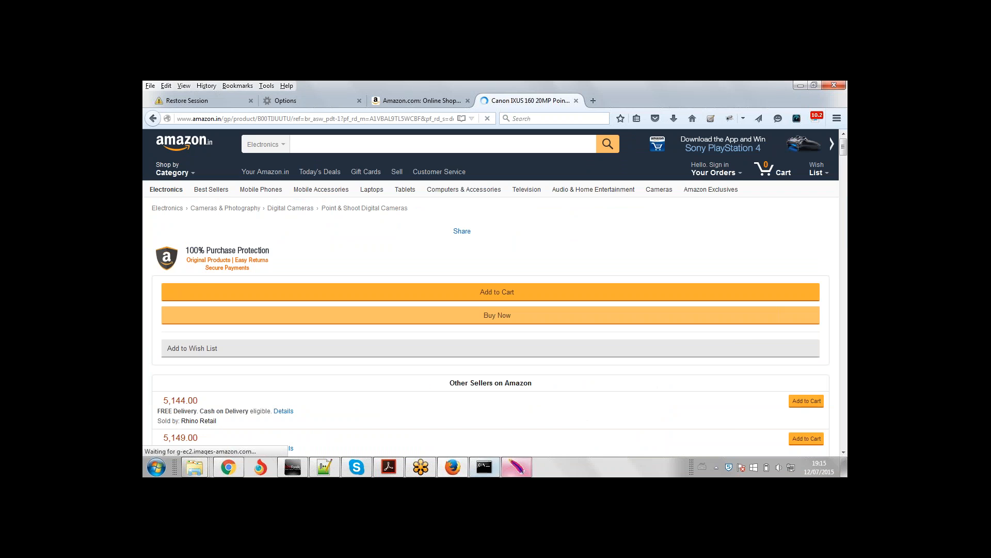
Switch to JMeter and examine recorded product request 212 /gp/product/B00TIJUUTU/ref=br_asw_pdt-1 in an enlarged details pane.
click(516, 467)
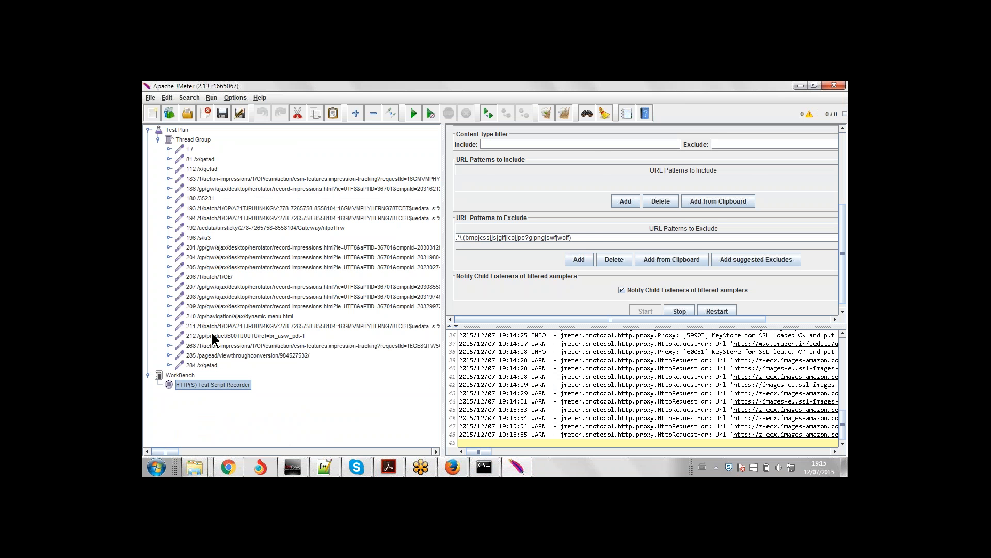
click(245, 336)
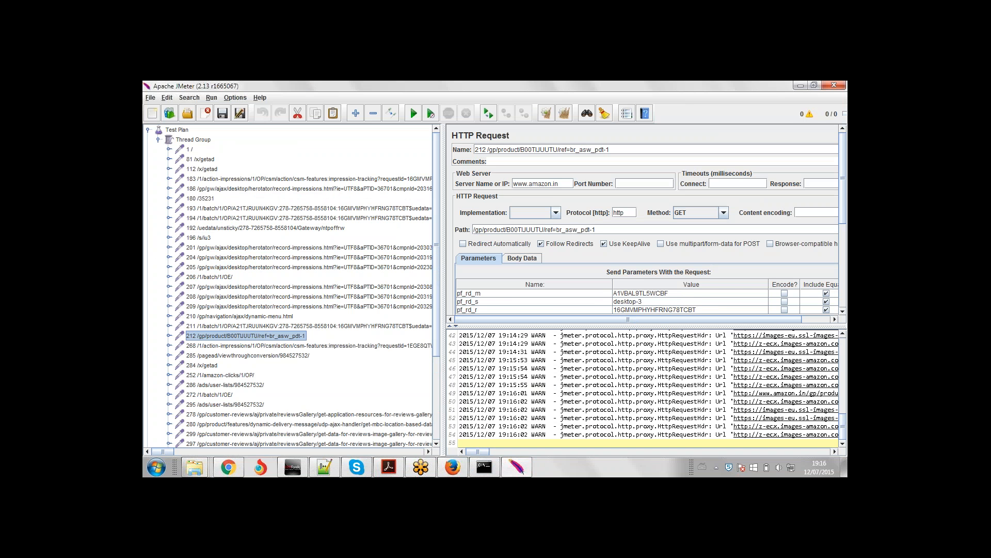
drag(443, 293, 357, 293)
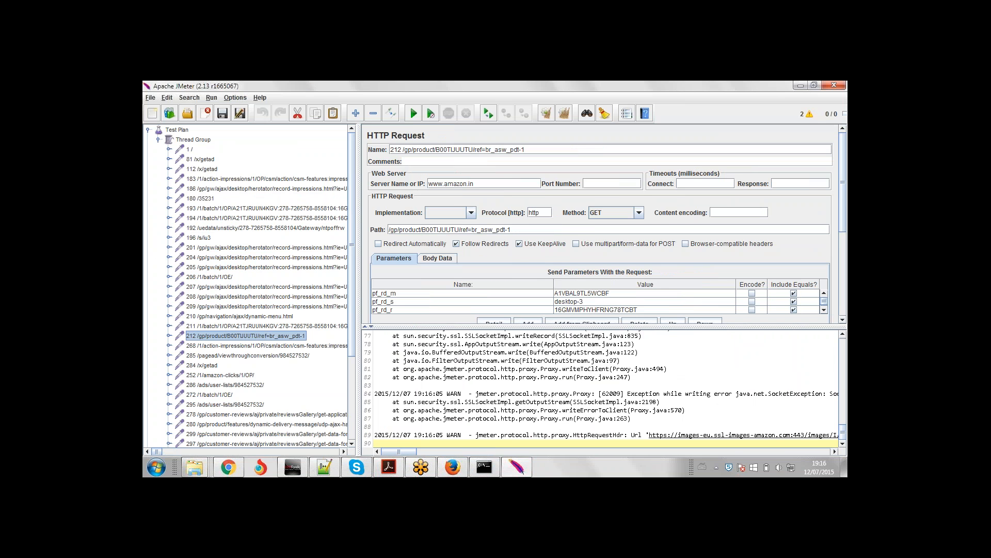
drag(606, 327, 601, 372)
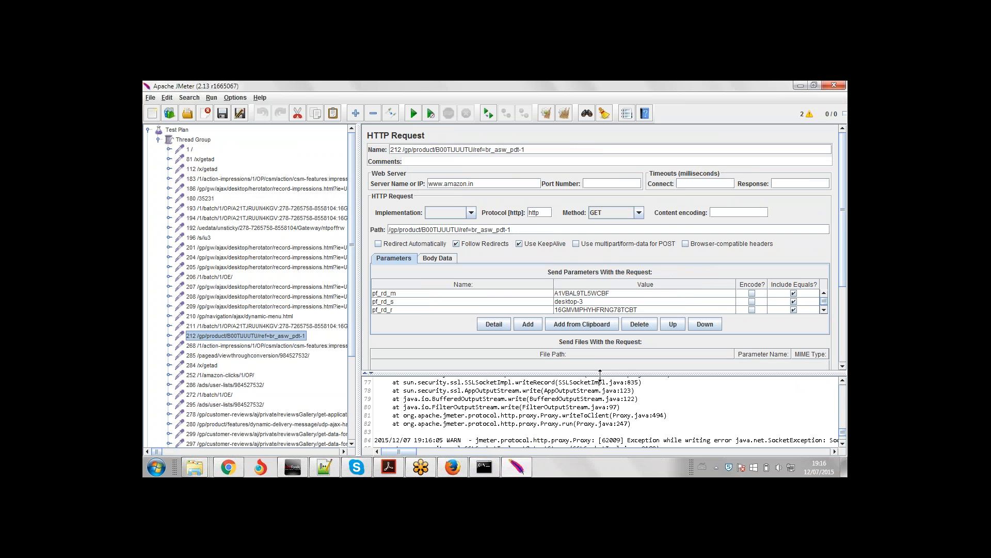
drag(351, 296, 351, 386)
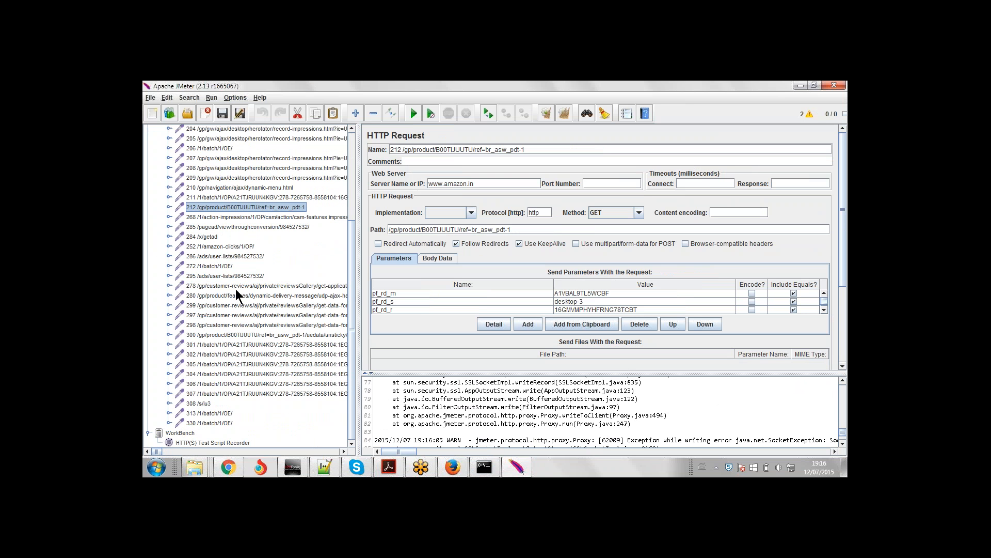
Examine the parameters of recorded request 252 /1/amazon-clicks/1/OP/, from requestId to widgetName.
click(229, 245)
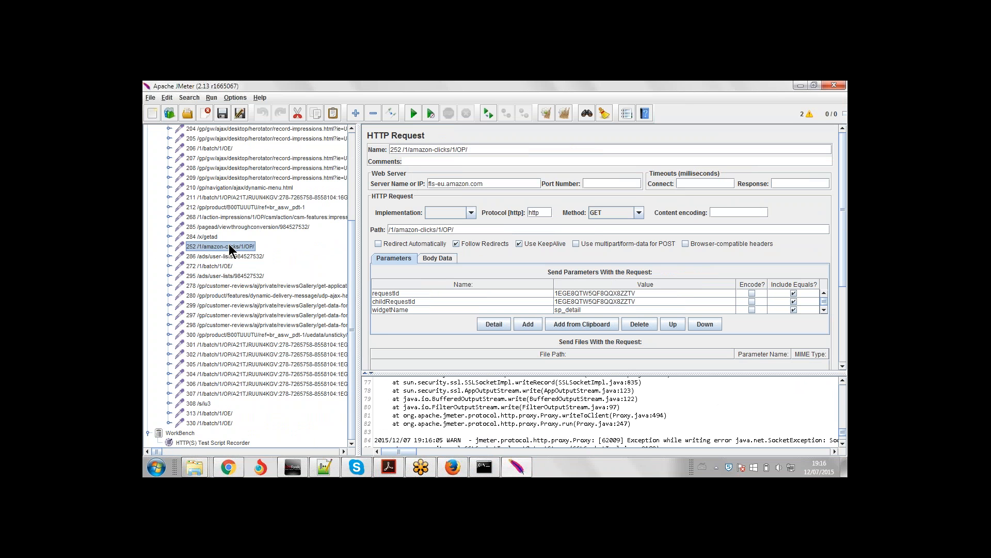
click(420, 296)
key(Down)
key(Down)
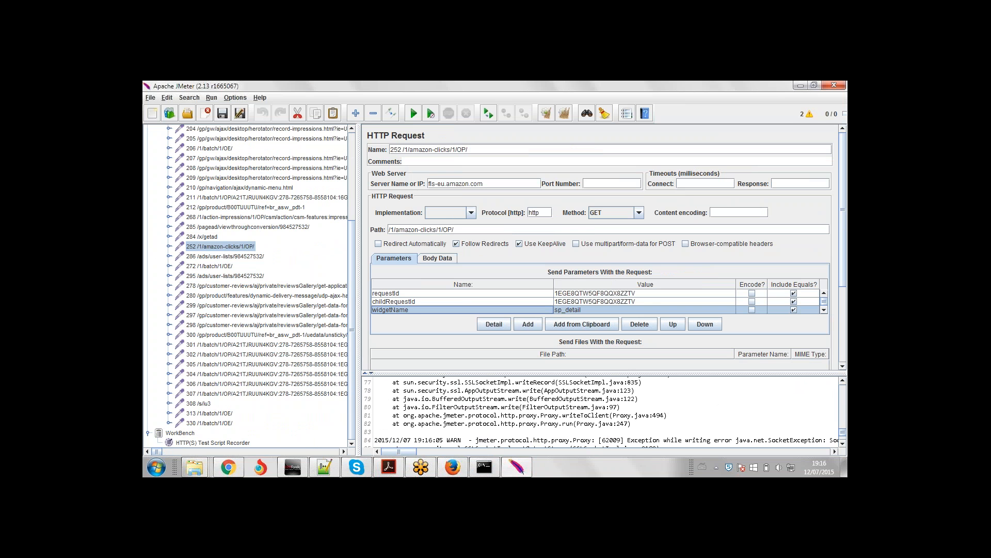
key(Up)
key(Up)
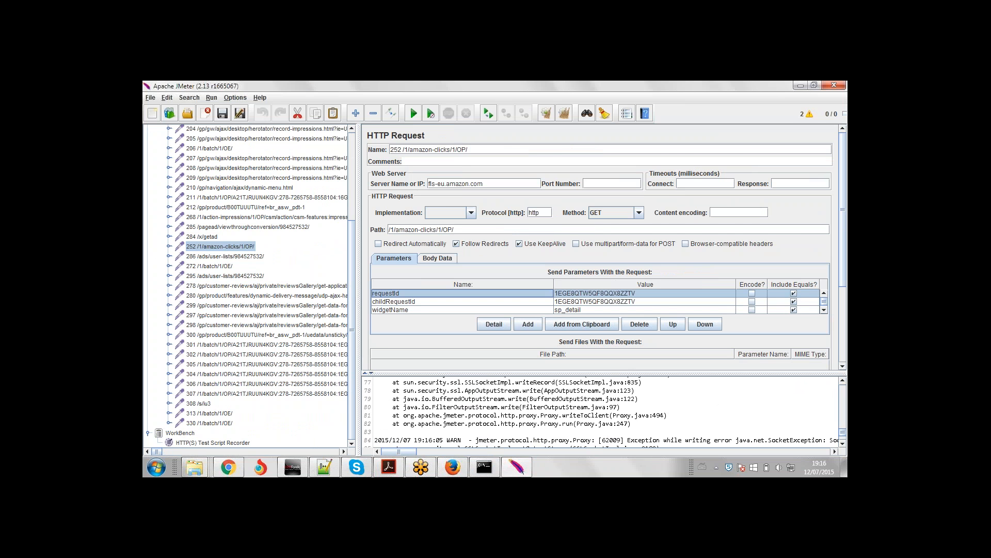
Review recorded action-impressions request 268 and customer-reviews image gallery requests 297 and 298.
click(227, 217)
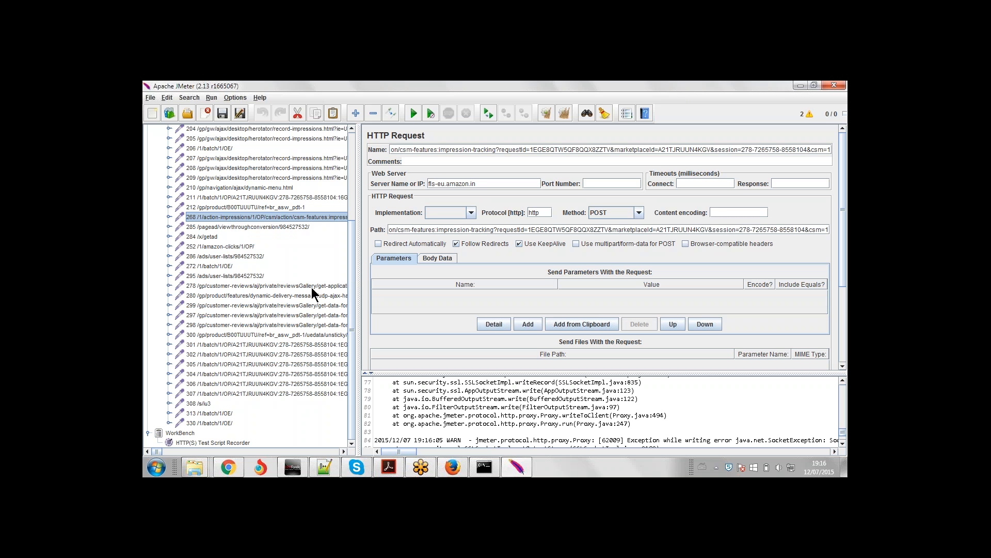
click(278, 316)
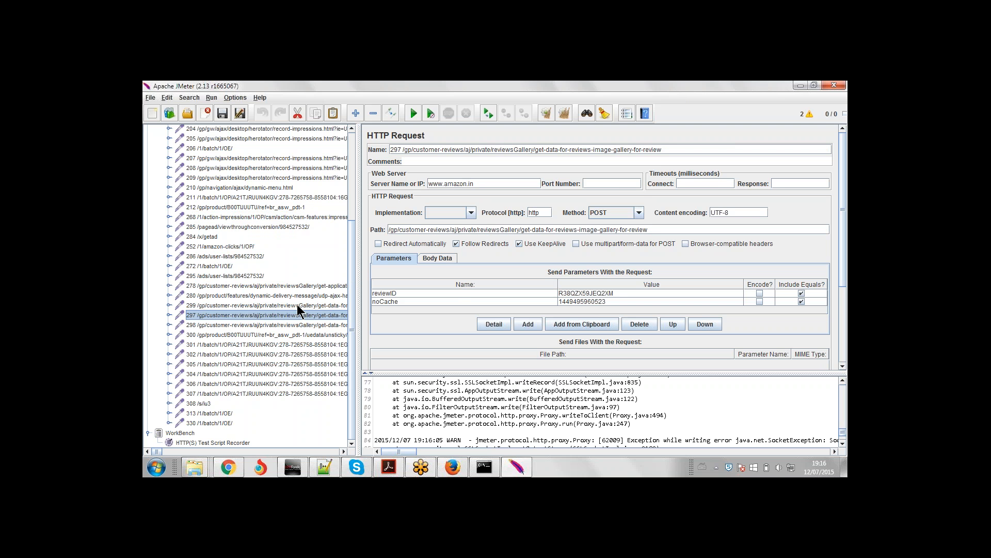
click(275, 324)
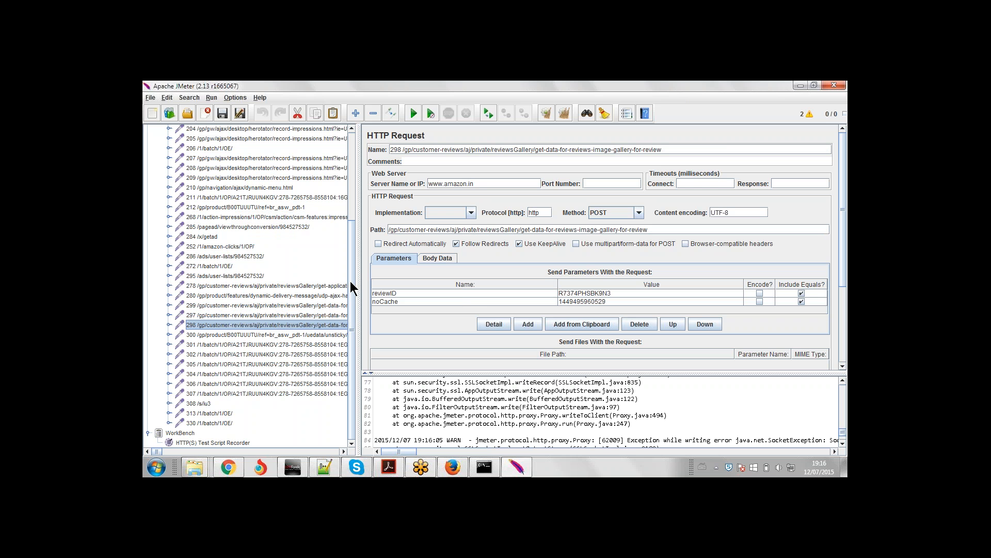
drag(352, 288, 351, 181)
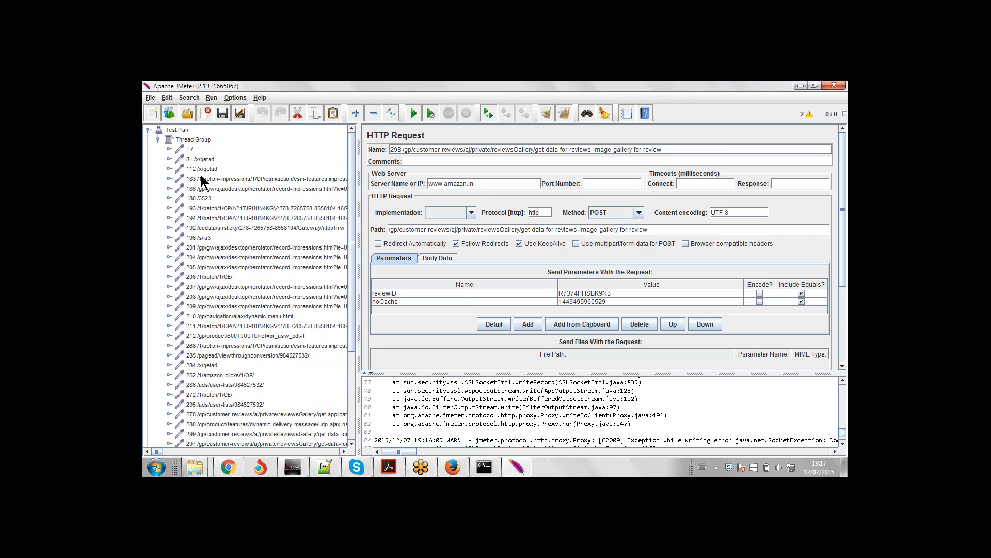
Close the recorded test plan without saving it.
click(150, 99)
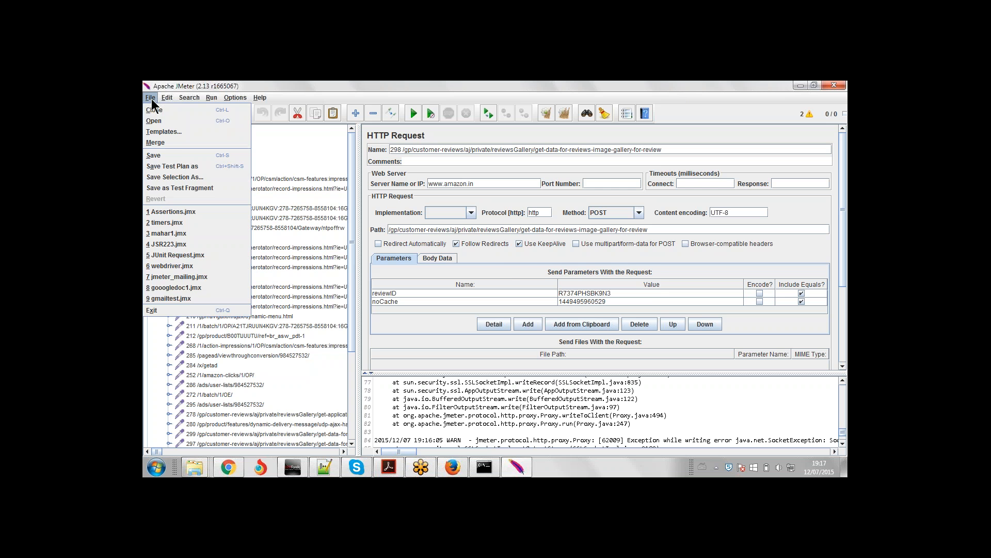
click(158, 121)
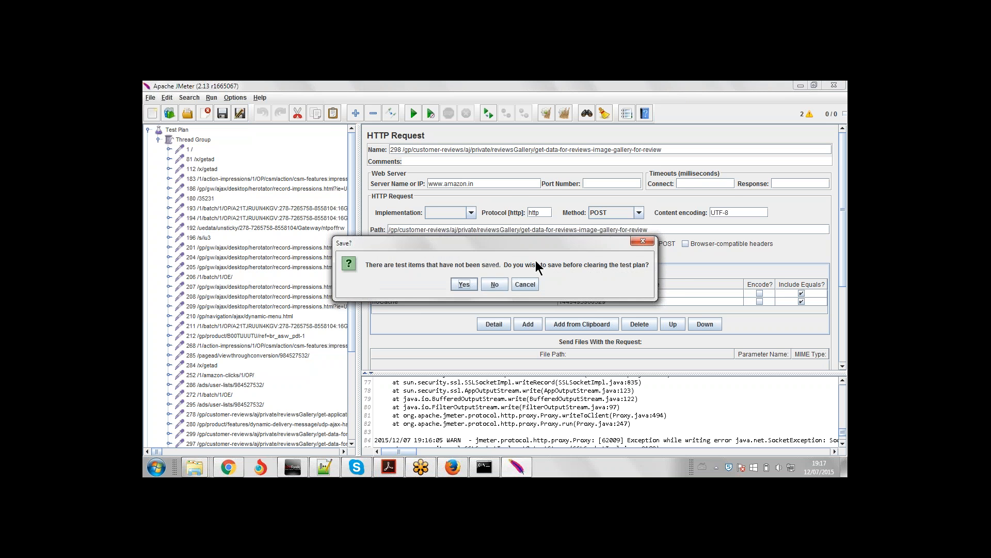
click(495, 284)
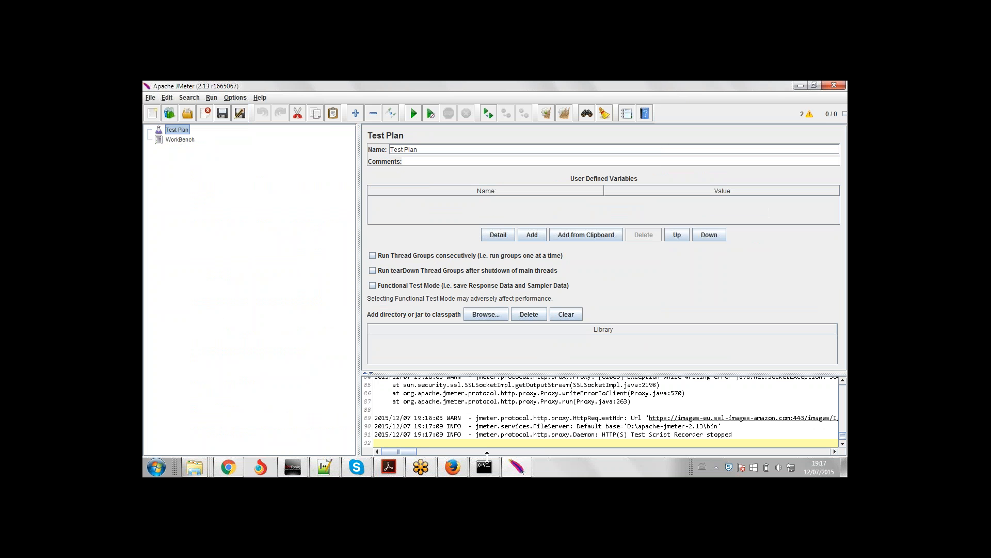
Switch to Firefox and close the amazon.in product, Amazon.com and Restore Session tabs.
click(453, 467)
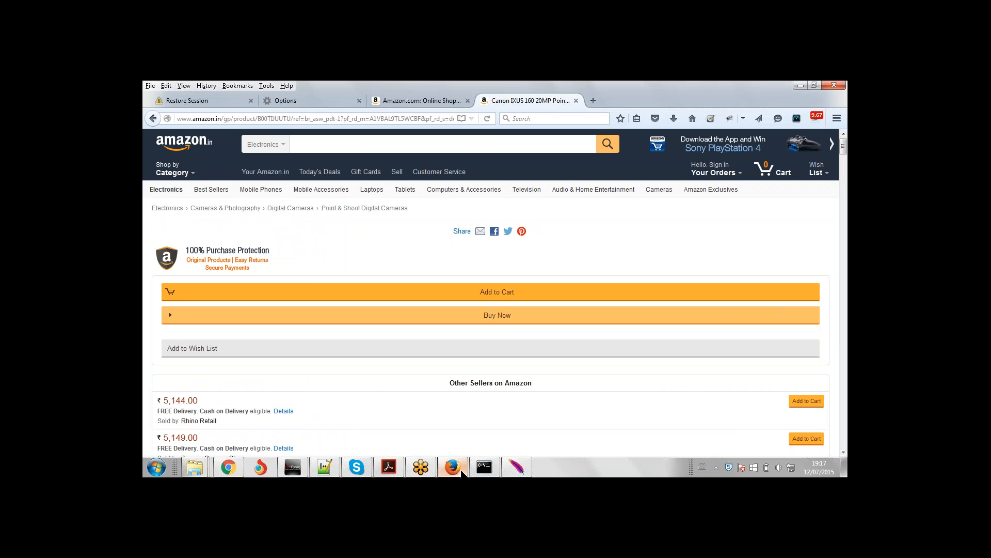
click(577, 101)
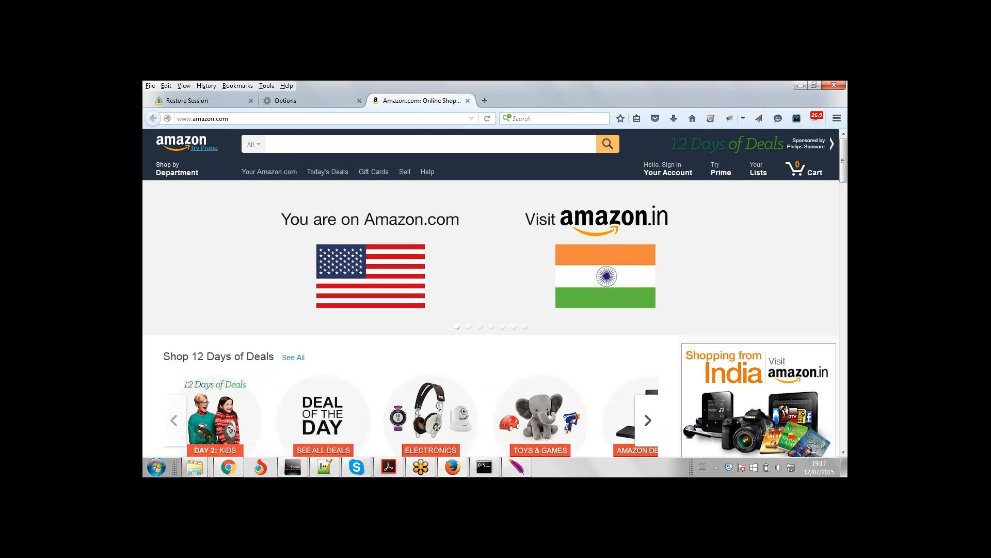
click(468, 101)
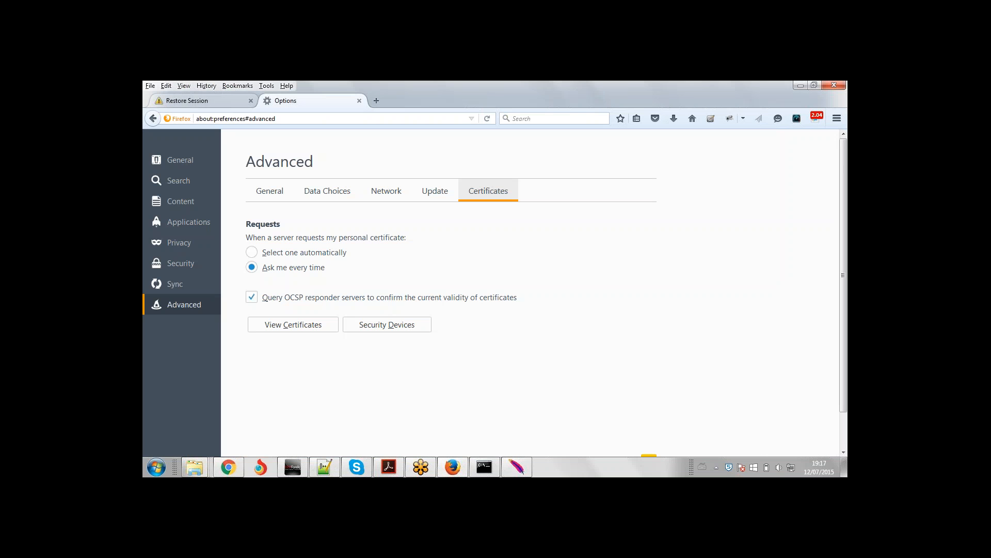
click(252, 101)
Switch to JMeter and add an HTTP(S) Test Script Recorder to the WorkBench.
click(517, 471)
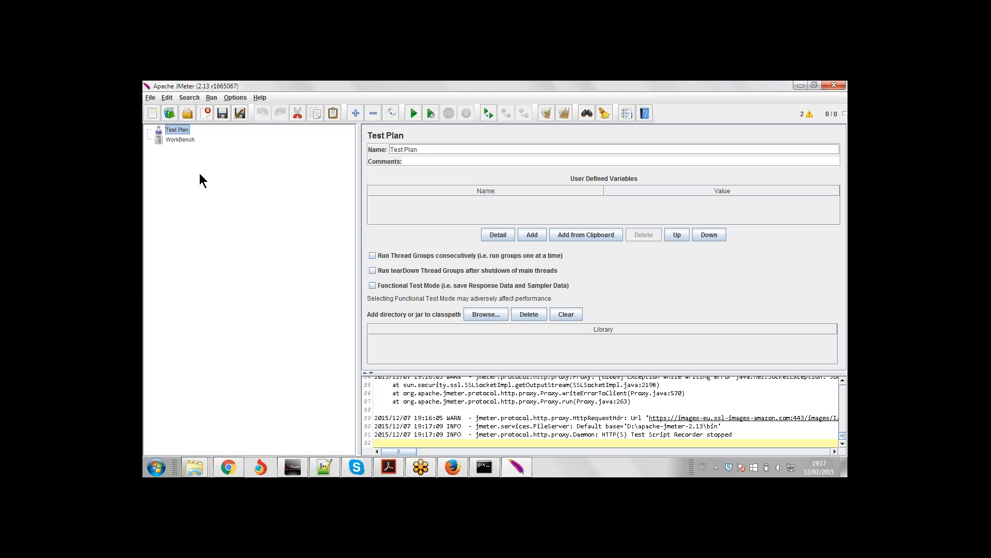
click(187, 140)
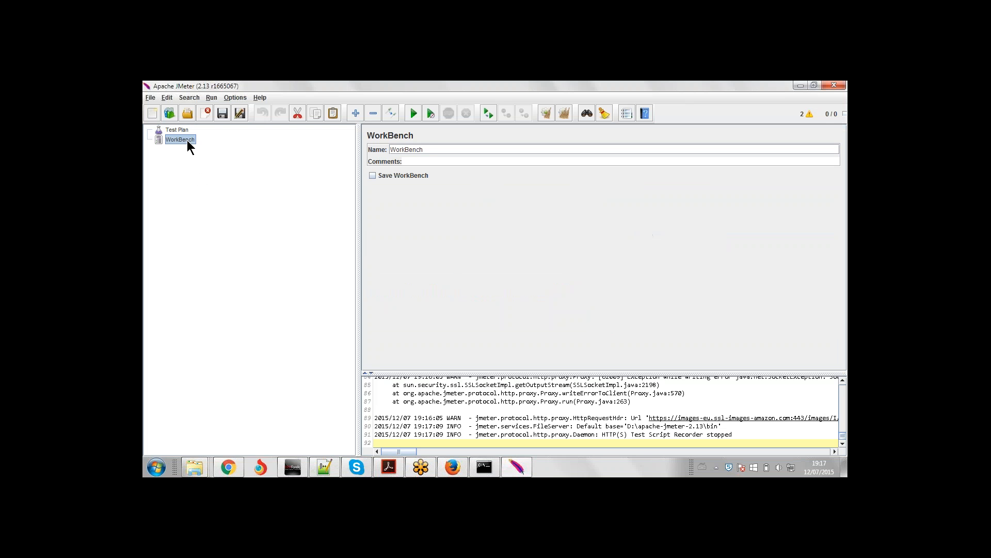
right_click(188, 140)
mouse_move(234, 150)
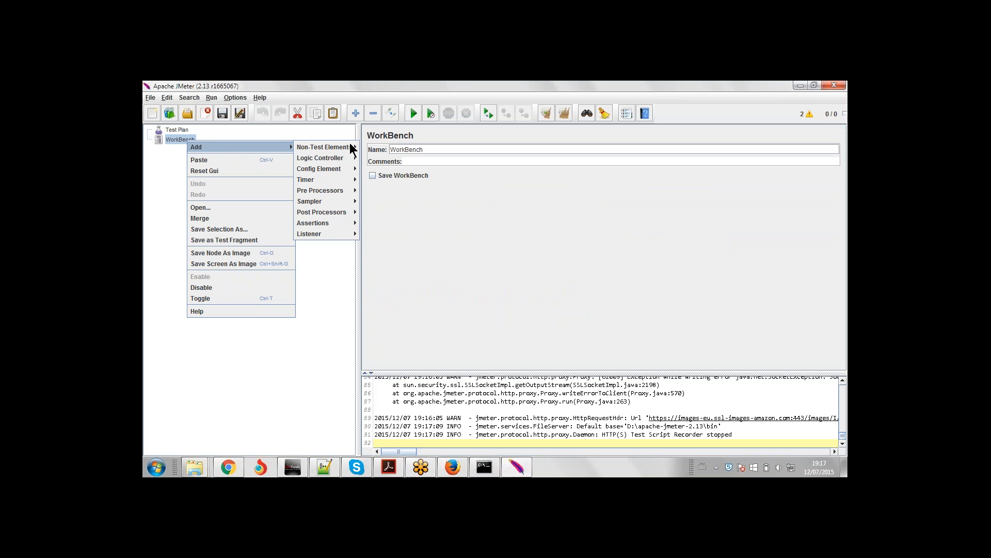
mouse_move(323, 188)
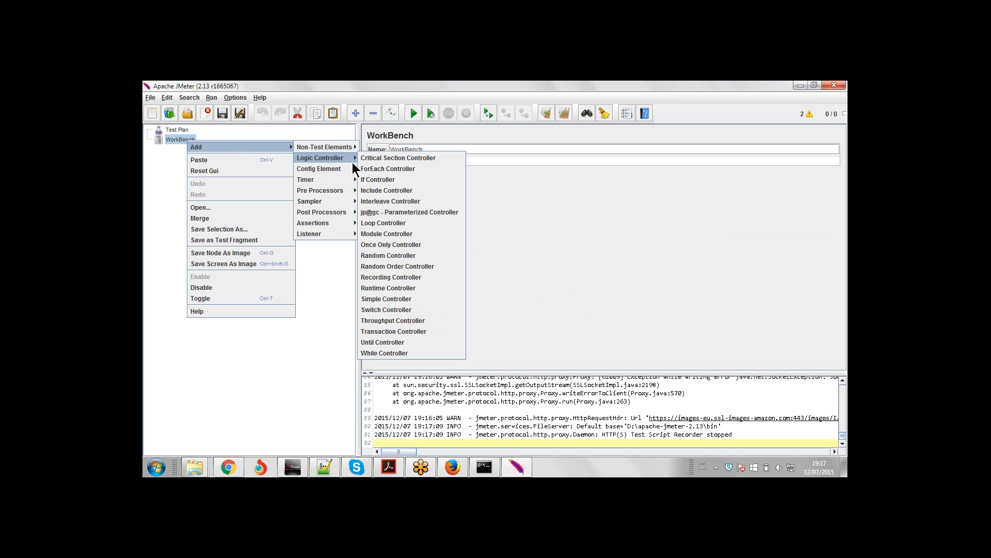
mouse_move(325, 205)
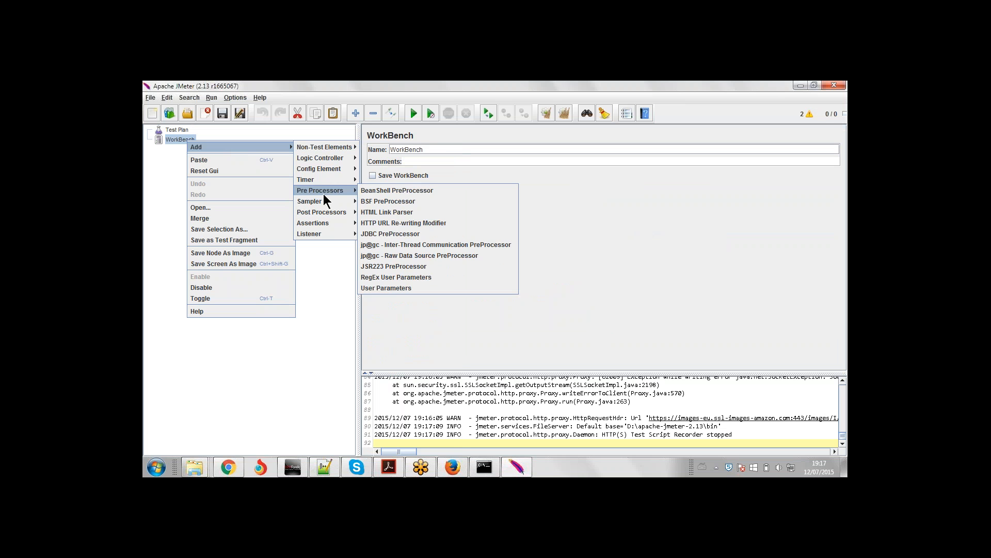
mouse_move(335, 148)
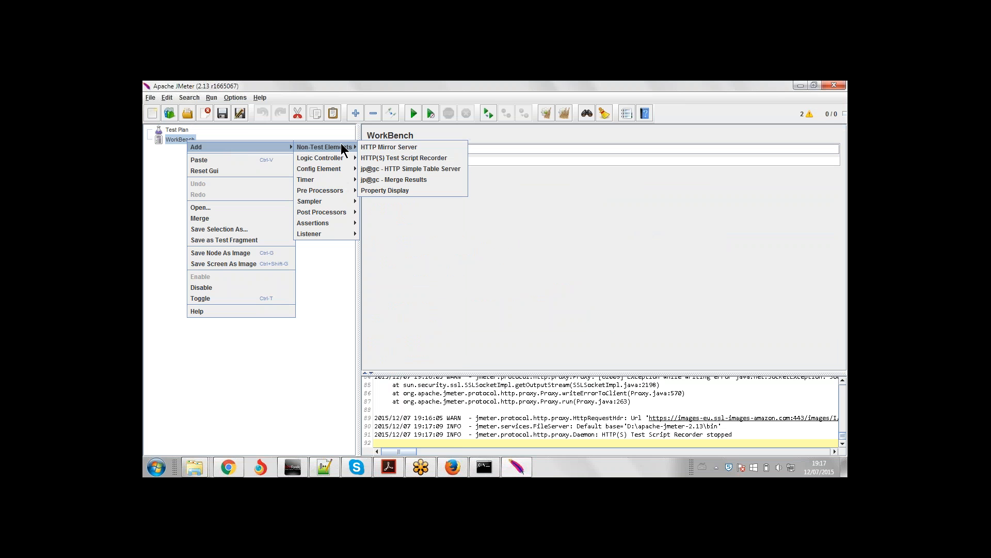
click(408, 157)
Add a Thread Group to the Test Plan.
click(184, 131)
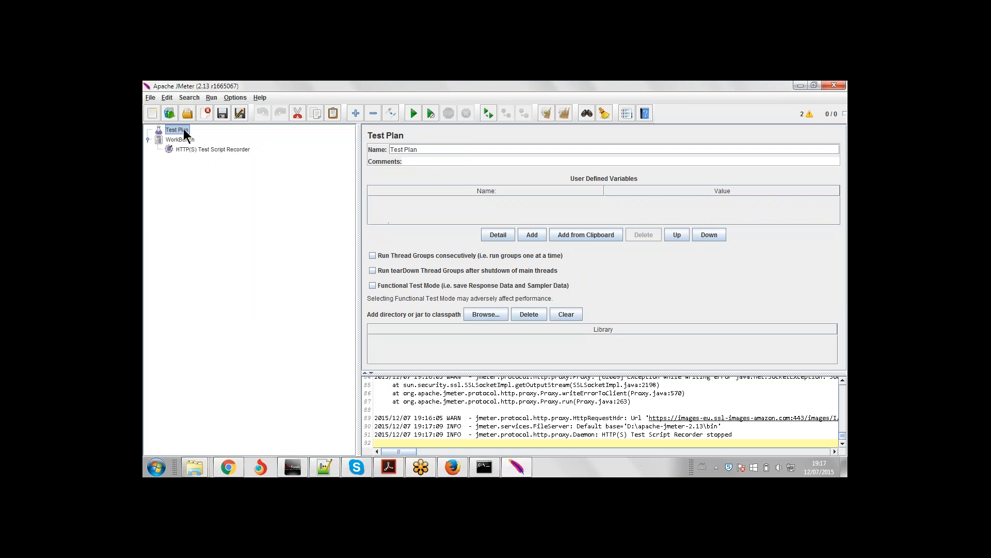
right_click(184, 131)
mouse_move(194, 135)
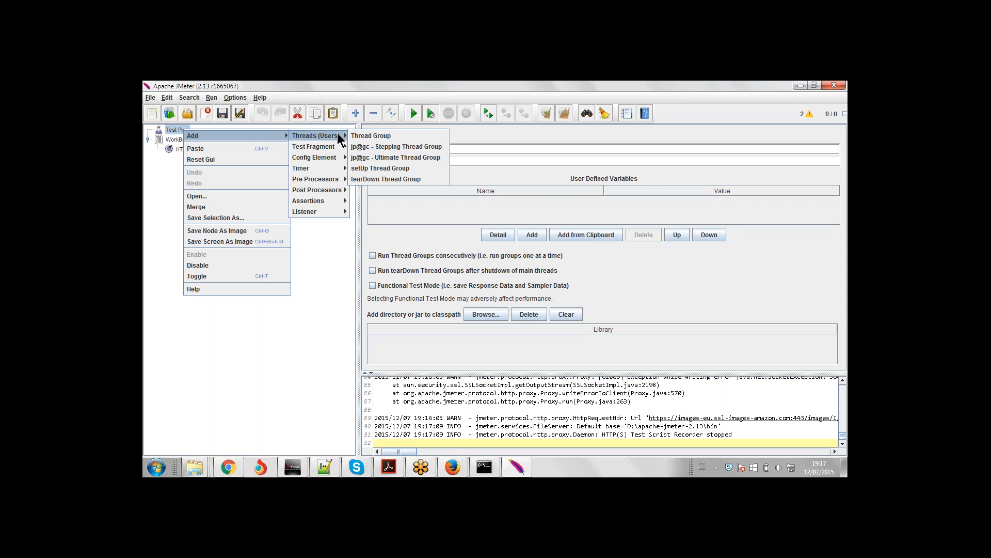
click(363, 134)
Set the script recorder's target controller to Test Plan > Thread Group and review its remaining settings.
click(225, 159)
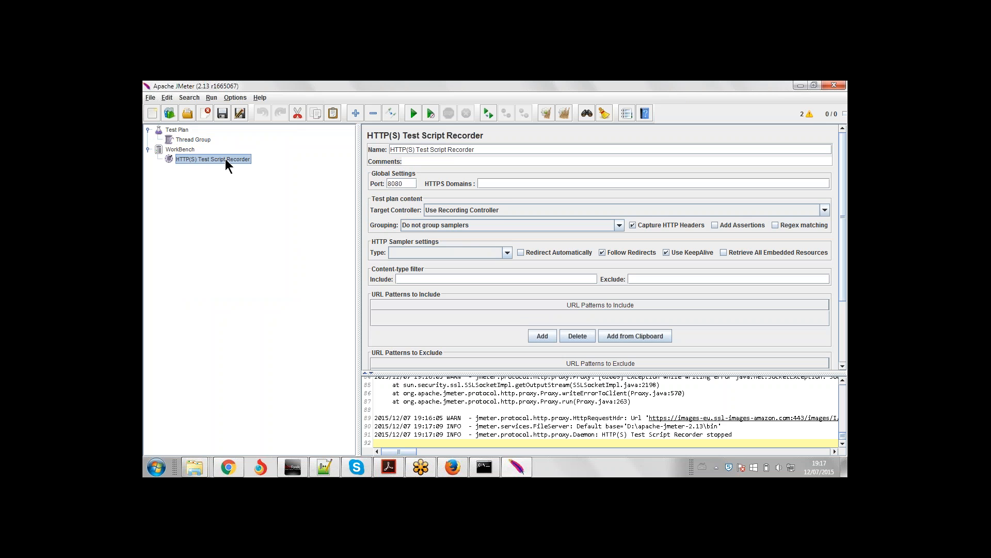
click(495, 207)
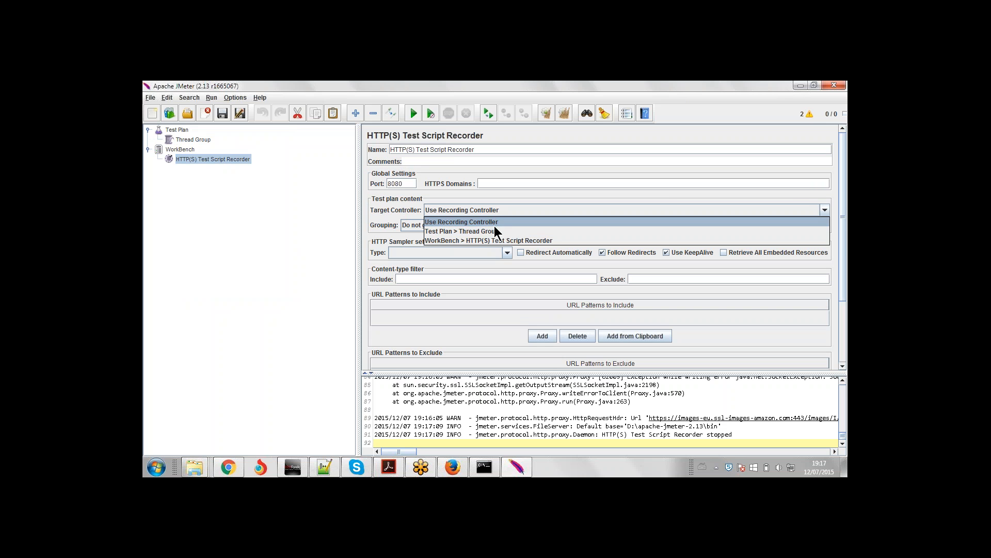
click(494, 231)
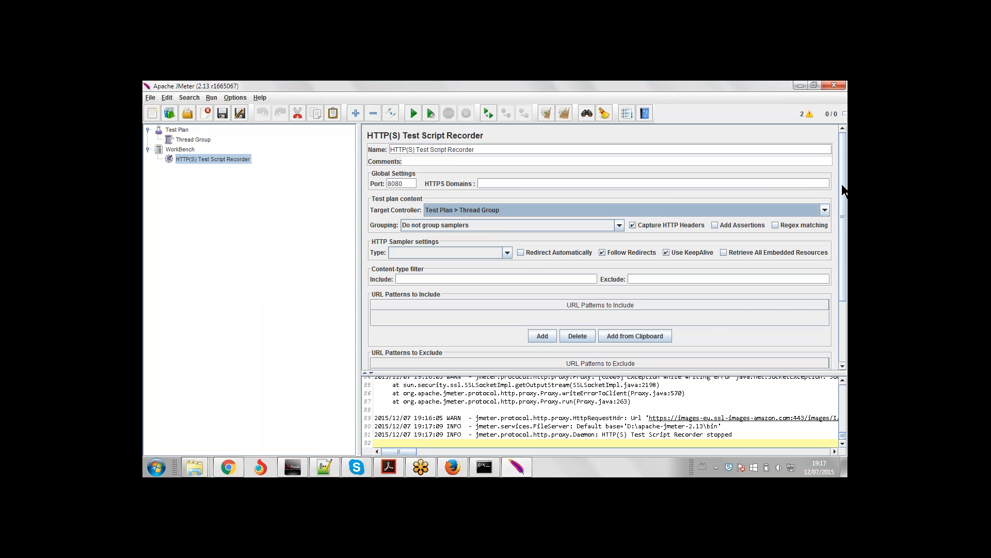
scroll(702, 295, down, 3)
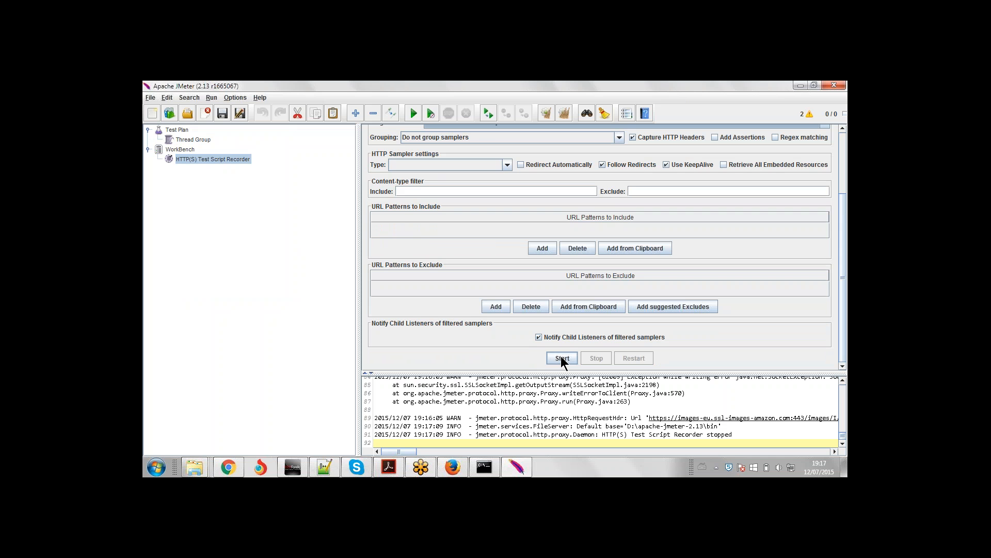
scroll(845, 207, up, 3)
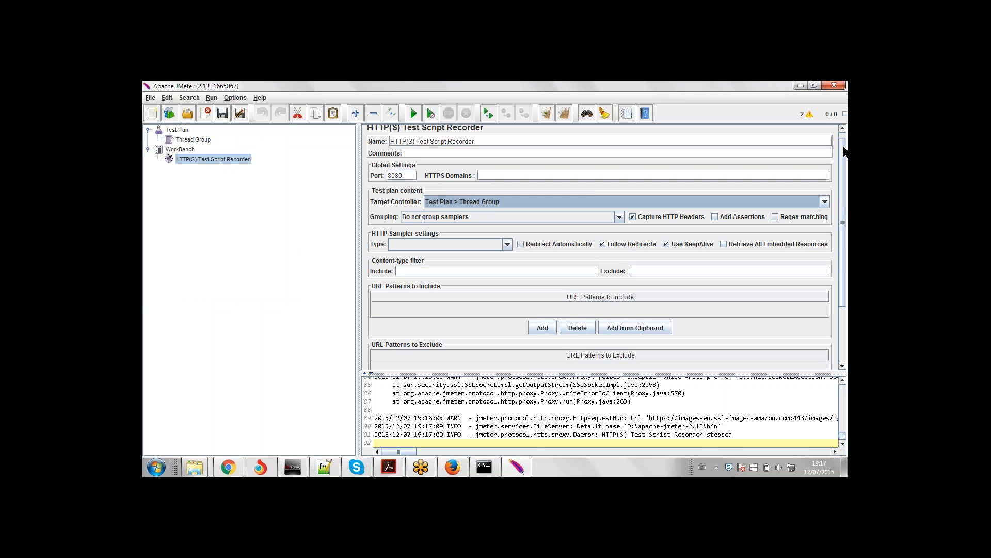
Set the script recorder's port to 5555, start recording and acknowledge the root CA certificate notice.
drag(408, 176, 373, 178)
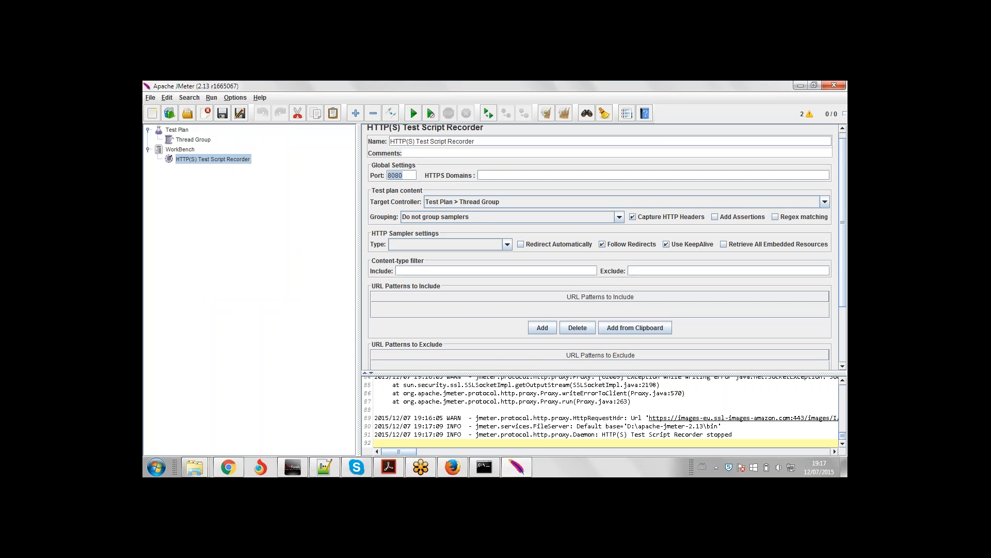
text(5555)
scroll(844, 154, down, 3)
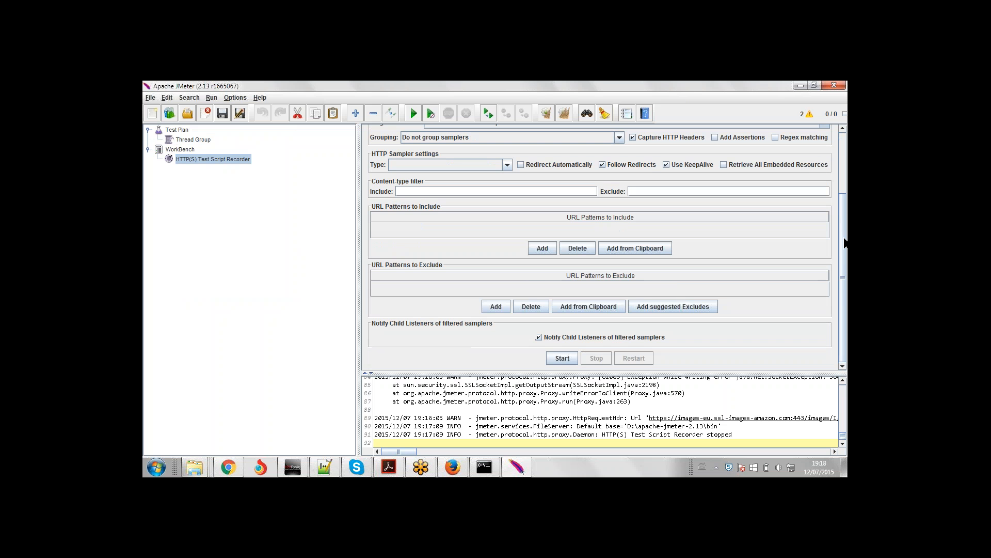
click(561, 358)
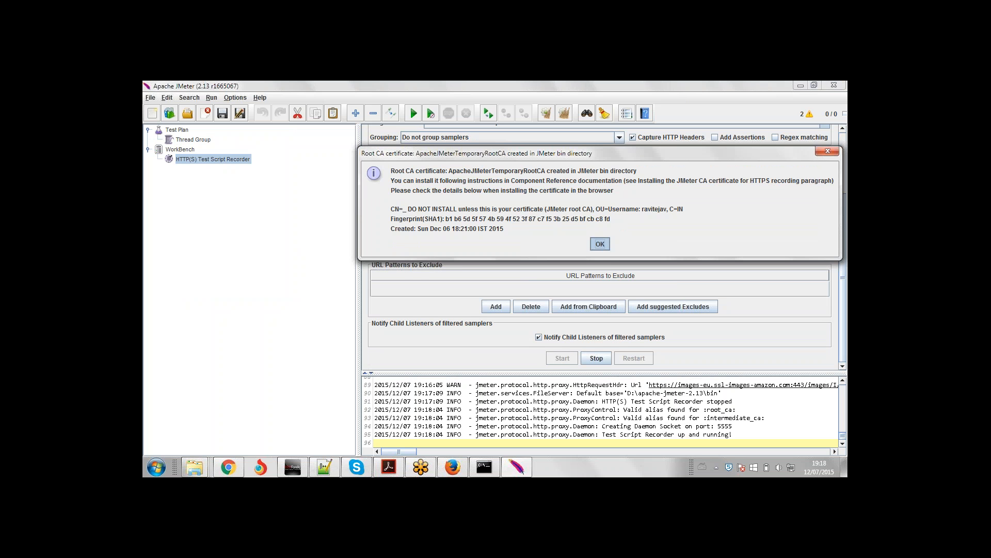
click(601, 244)
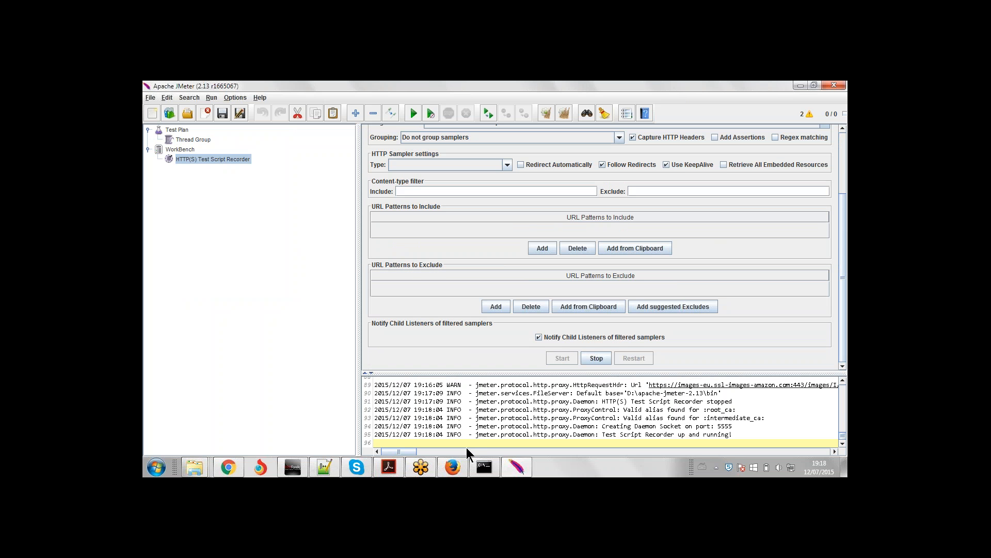
Switch to Firefox and load webloadmpstore.com in place of the Options page.
click(453, 467)
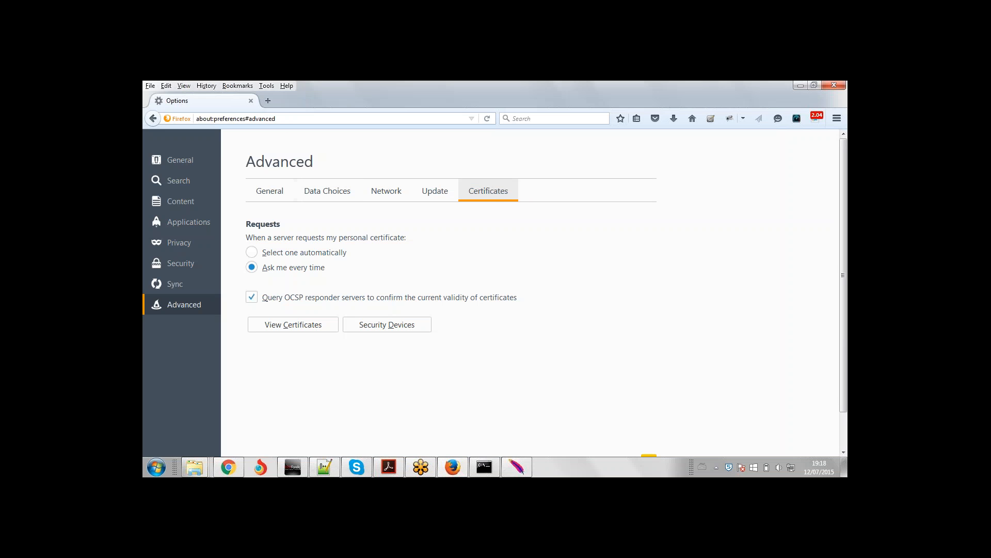
key(ctrl+a)
text(we)
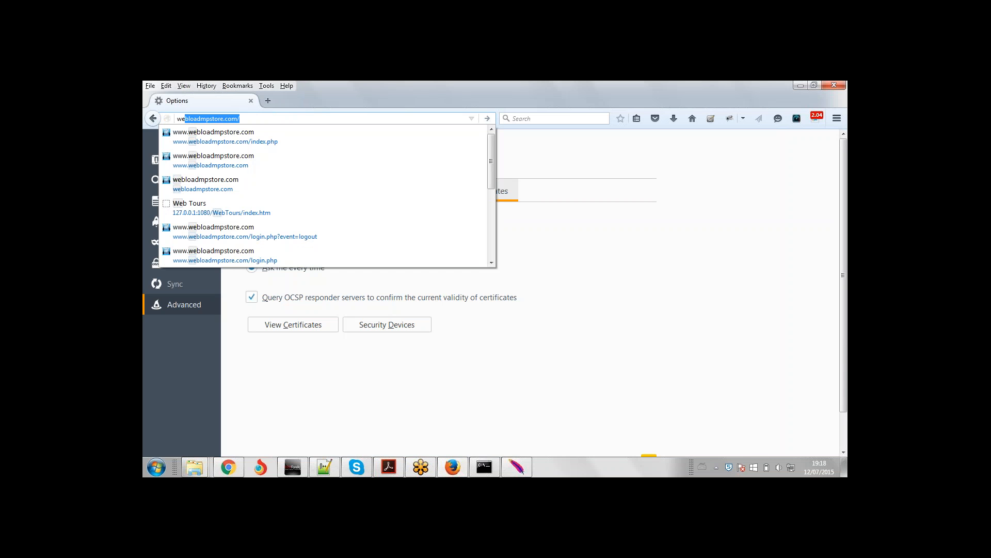
key(End)
key(Return)
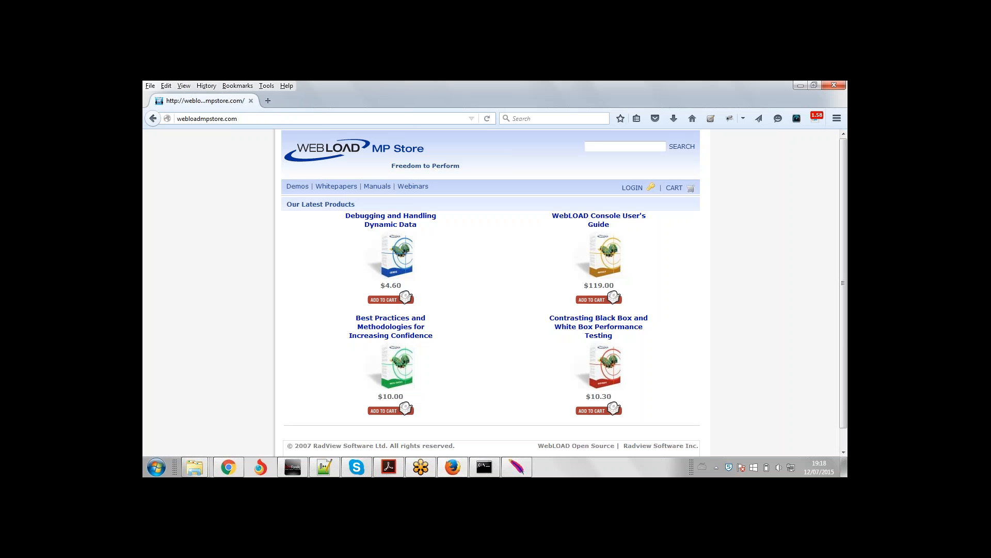
Switch to JMeter, expand the Thread Group and examine the path of the recorded request "331 /".
click(518, 474)
click(159, 140)
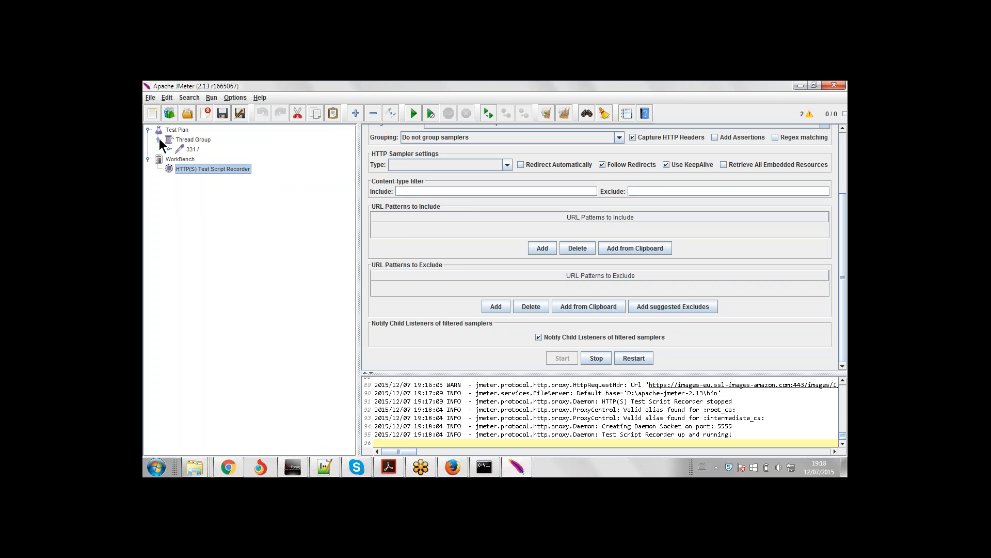
click(192, 150)
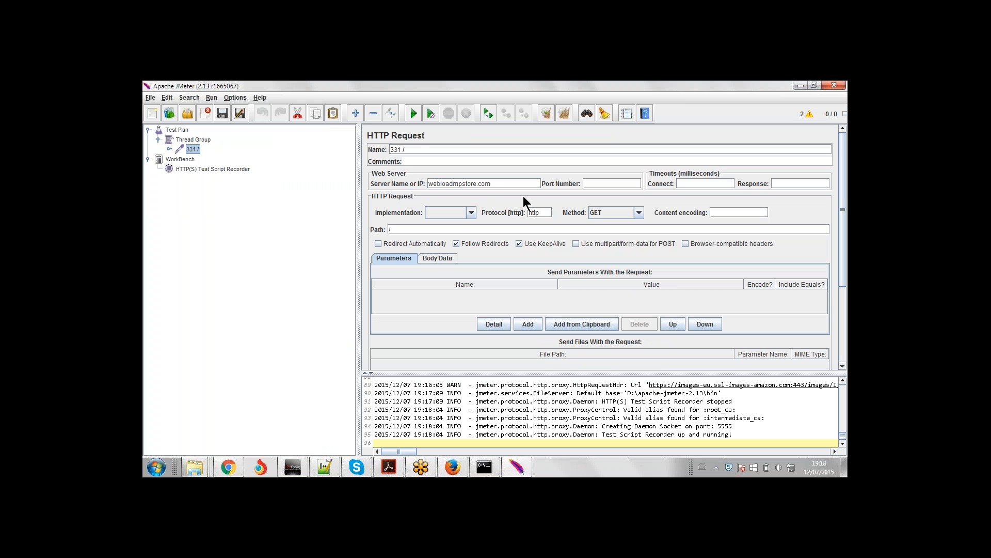
click(398, 229)
drag(399, 228, 389, 227)
Stop the HTTP(S) Test Script Recorder and reopen the recorded request "331 /".
click(238, 168)
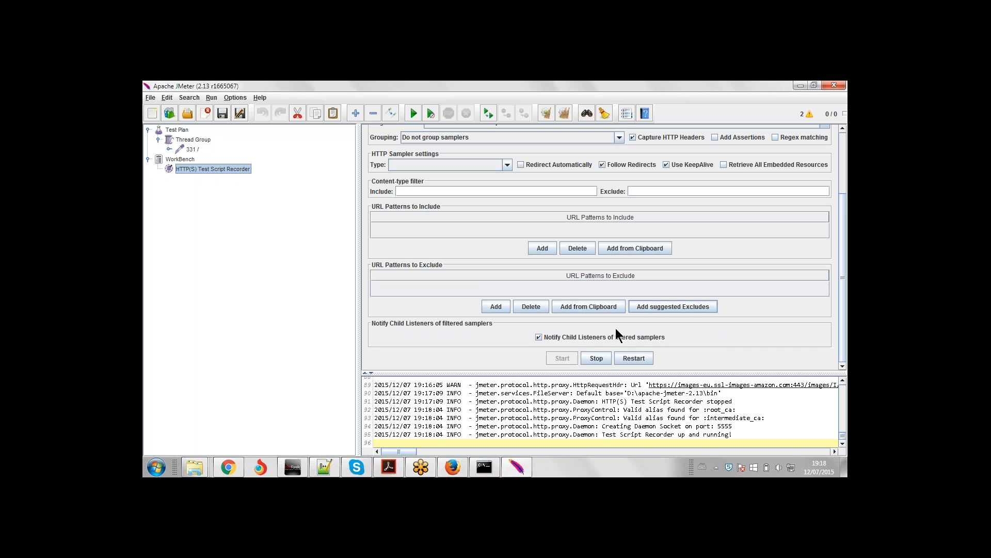
click(596, 358)
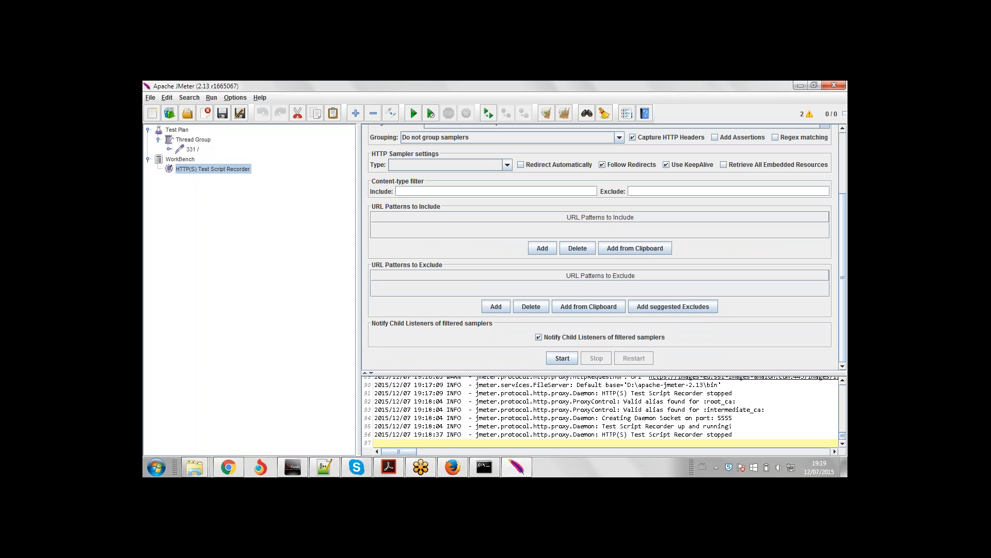
click(192, 150)
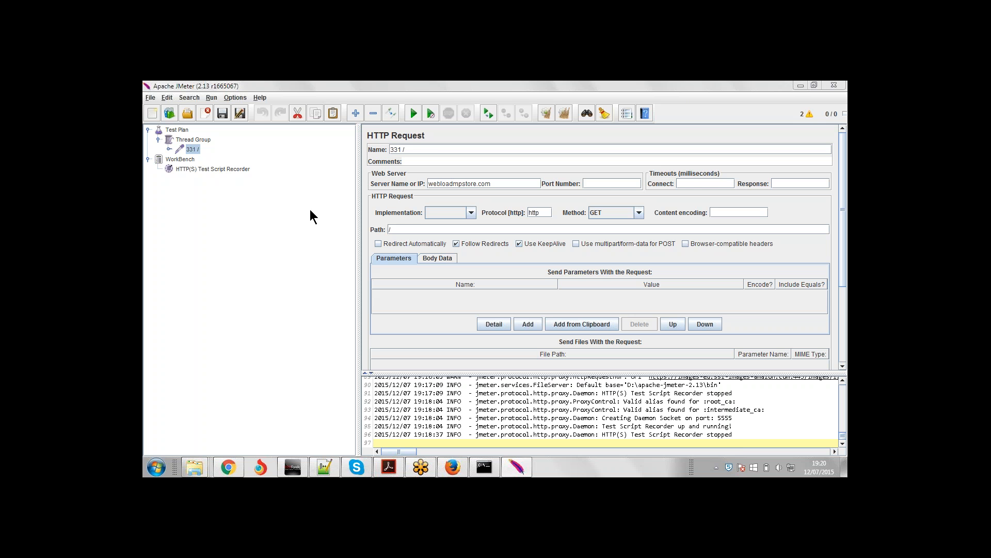
click(452, 468)
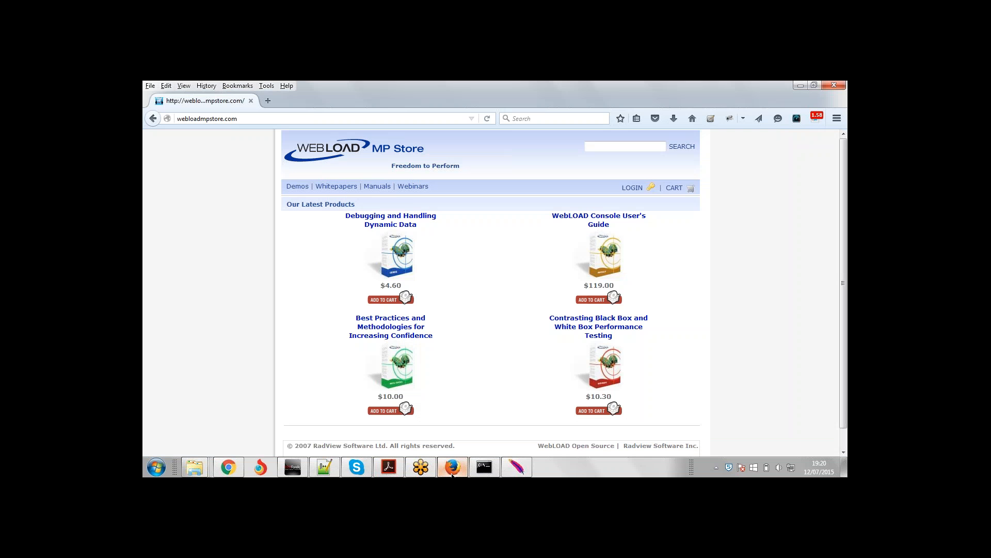
click(255, 121)
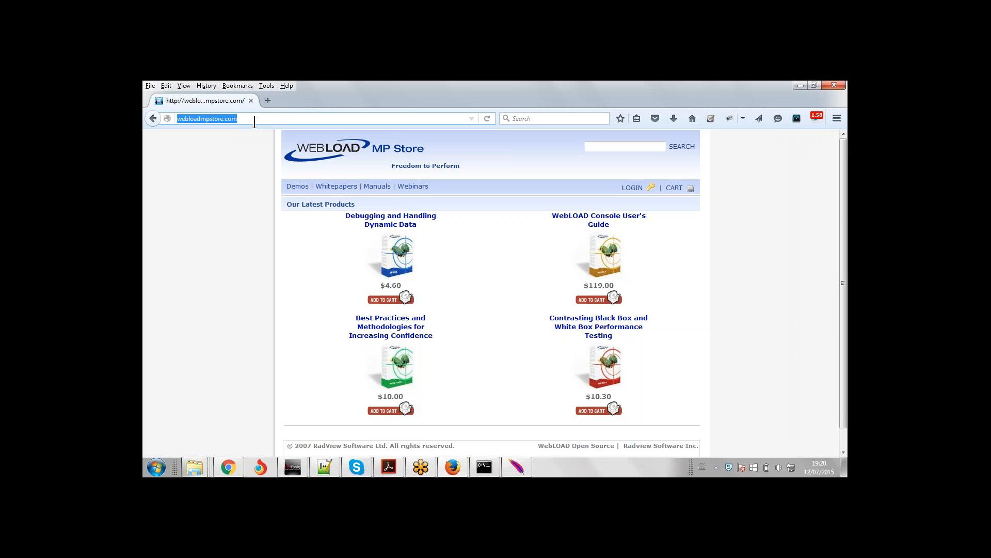
click(516, 468)
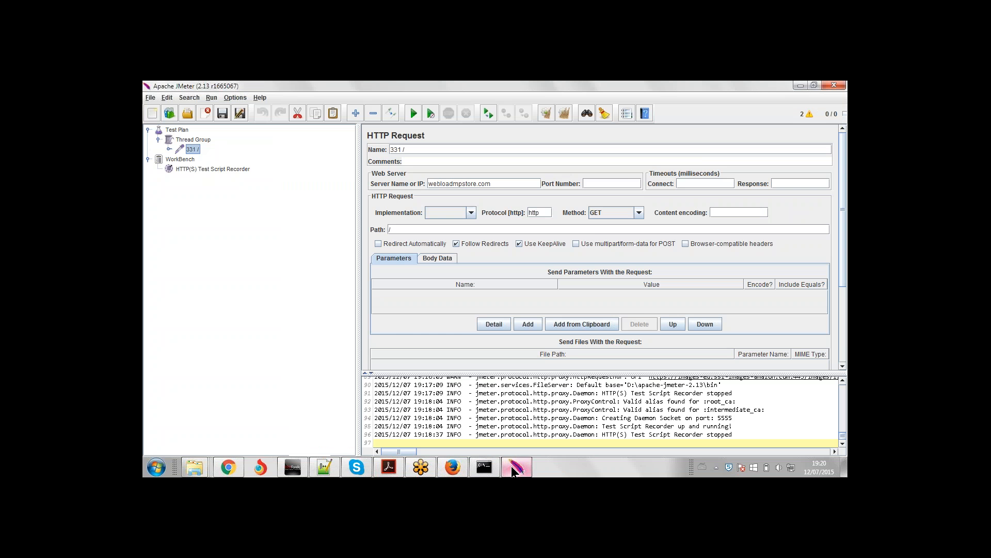
click(232, 171)
click(452, 467)
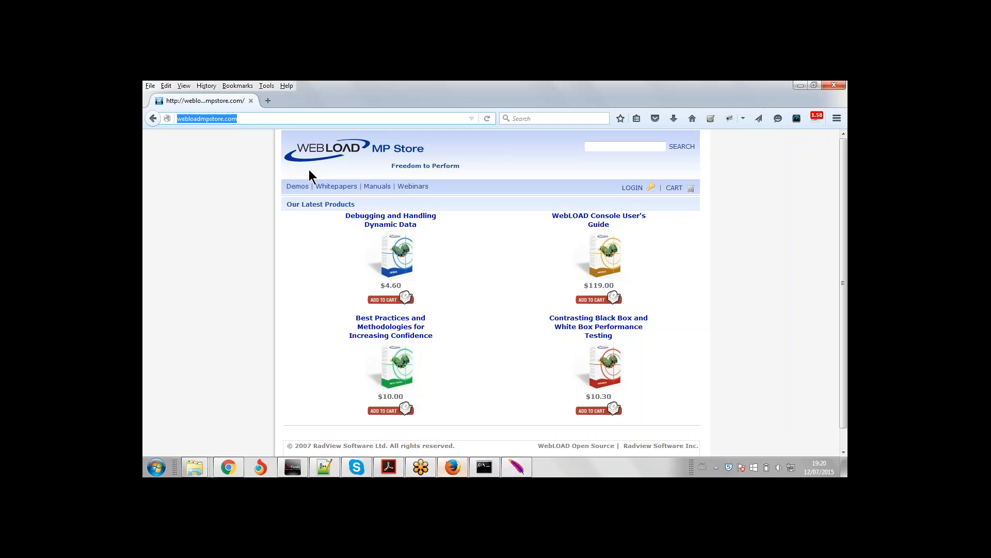
text(h)
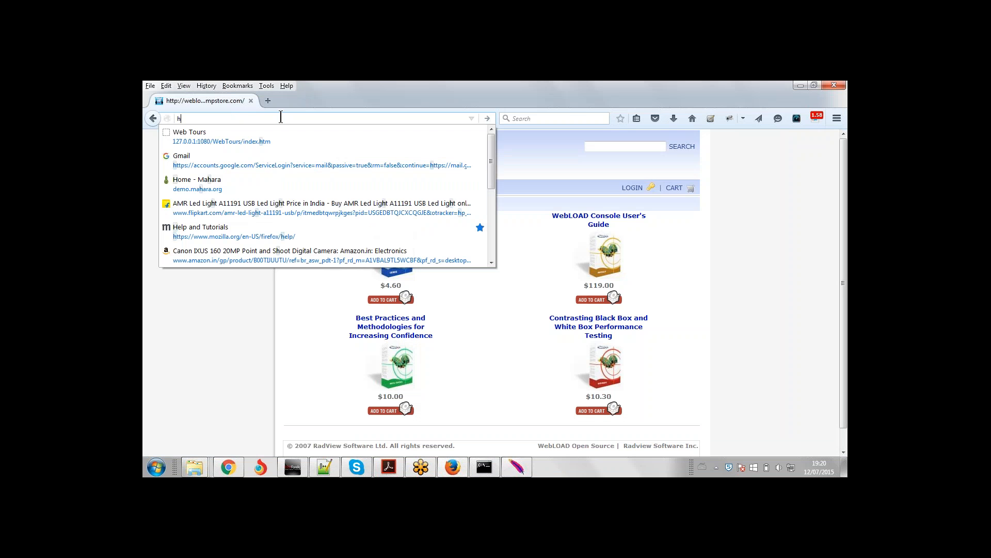
text(ttp://we)
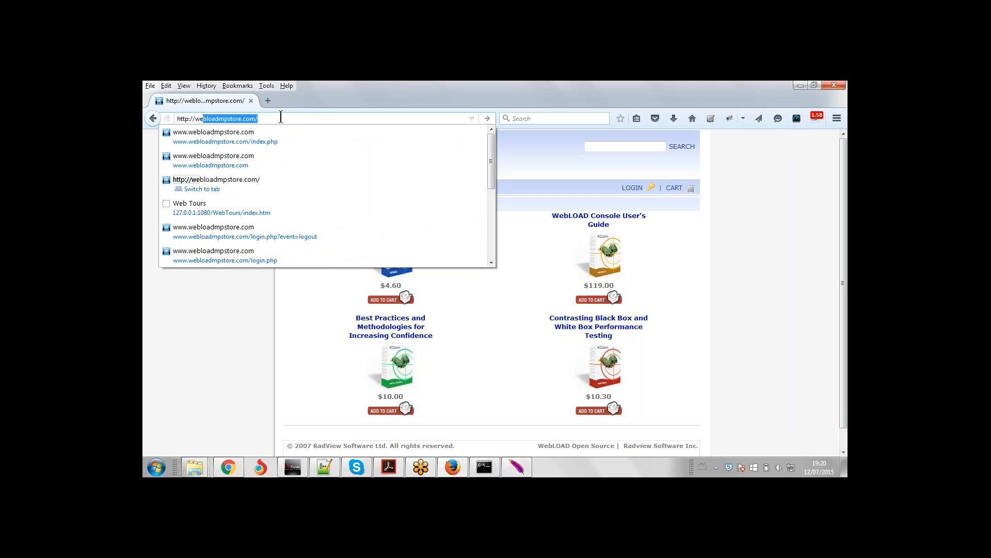
key(Return)
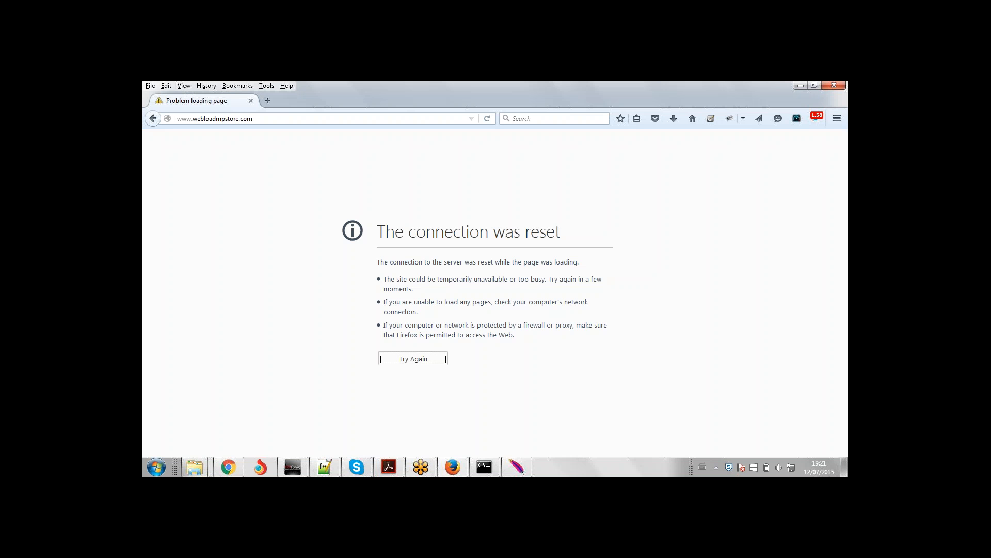
click(516, 467)
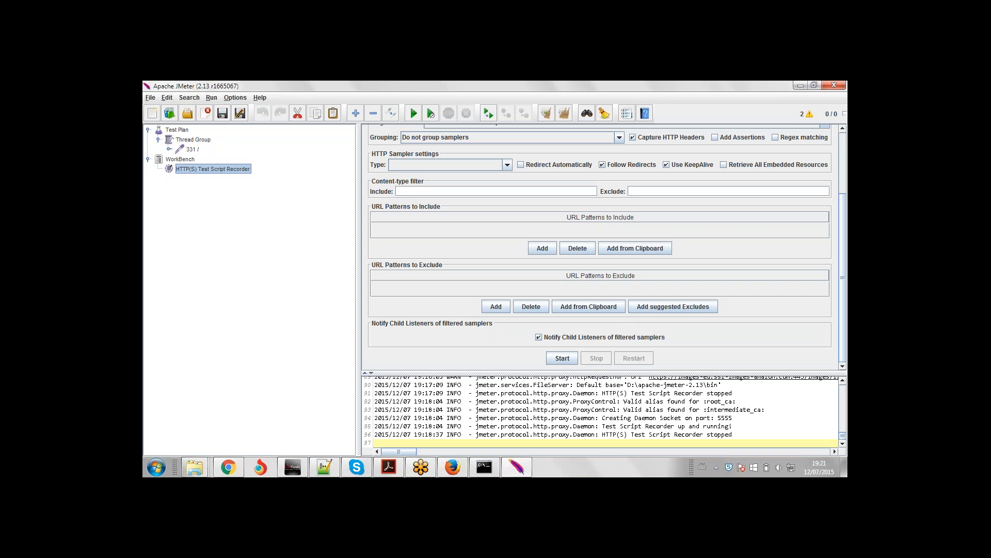
click(800, 85)
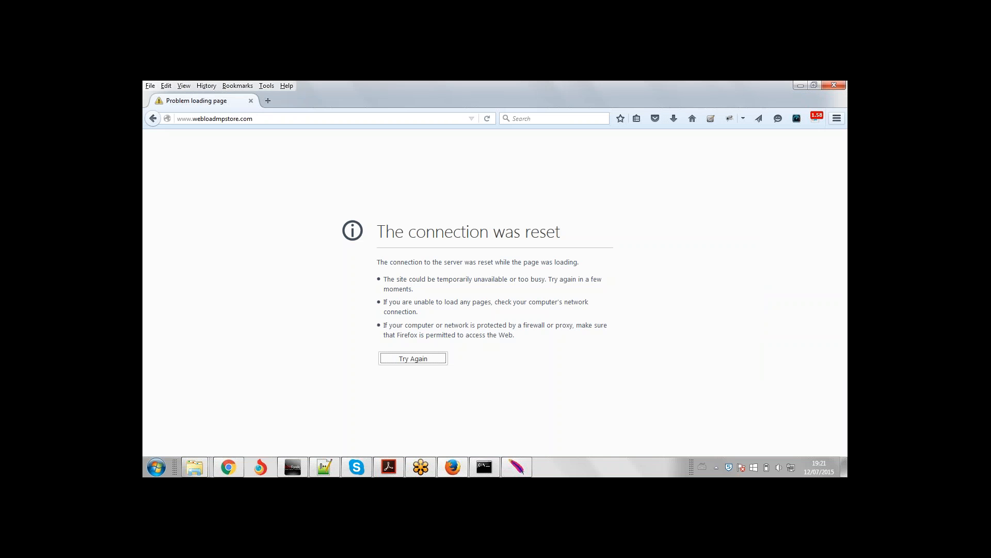
click(837, 118)
click(768, 274)
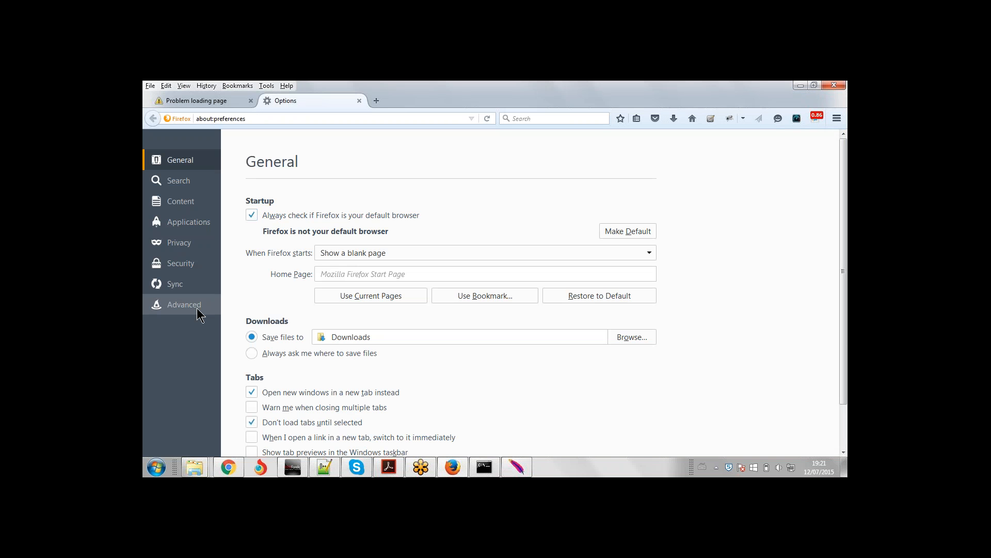
click(201, 314)
click(387, 191)
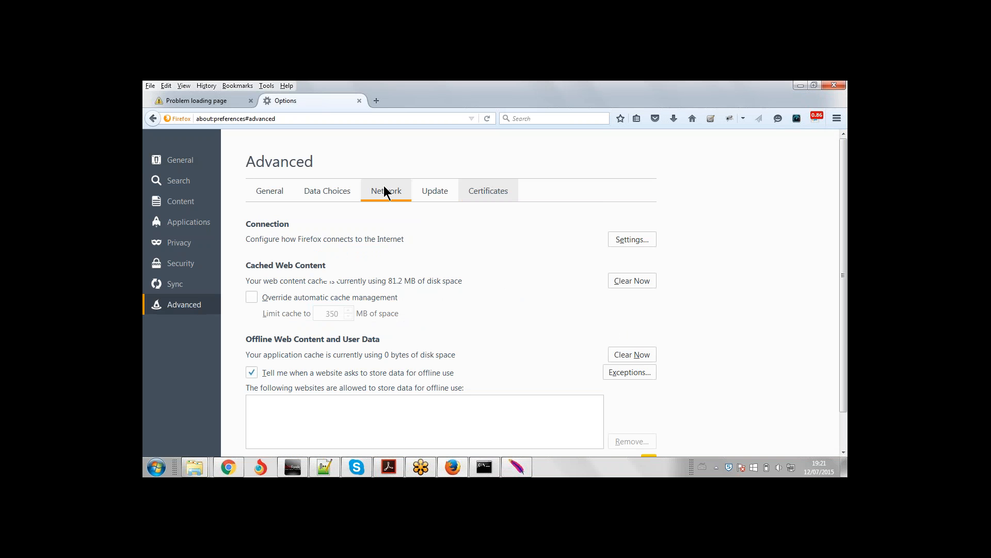
click(623, 239)
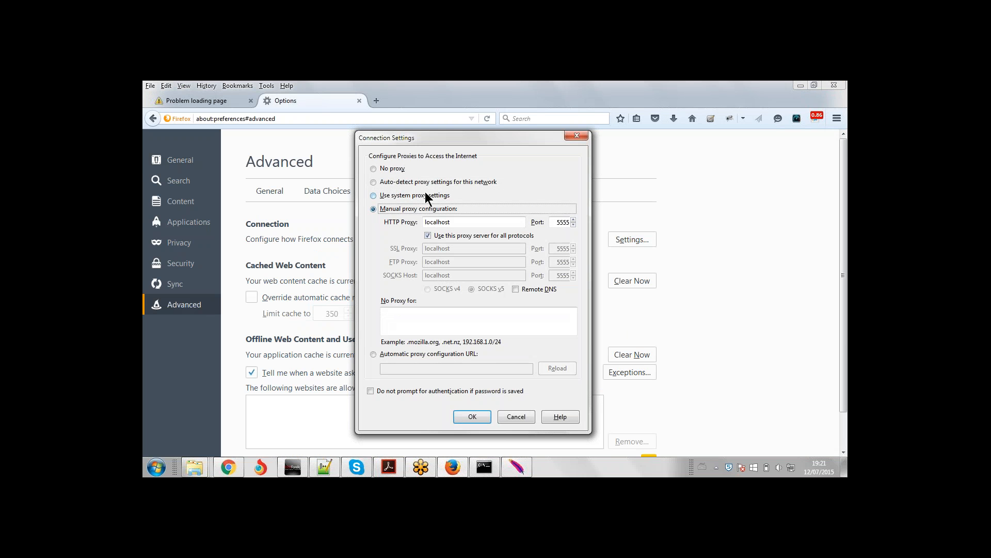
click(427, 195)
click(473, 420)
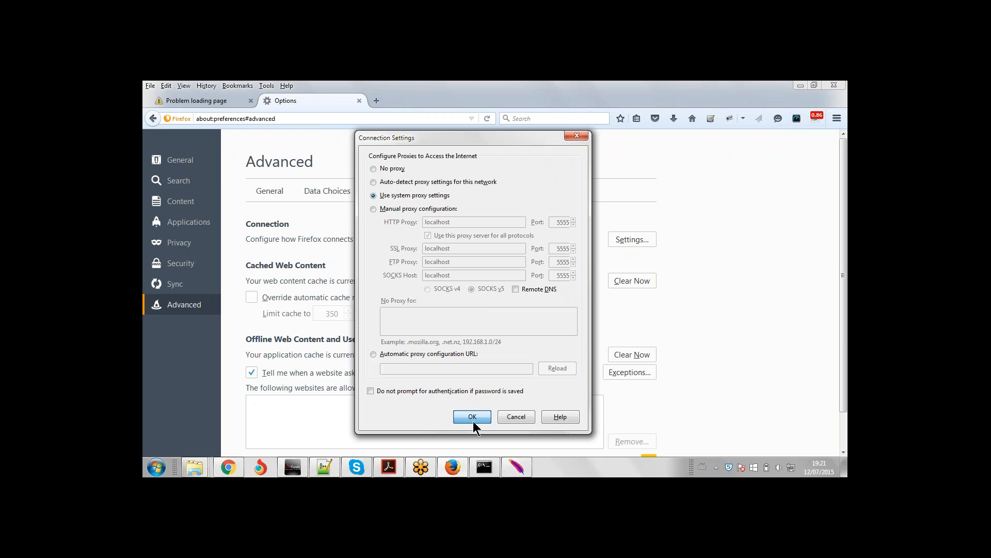
click(215, 99)
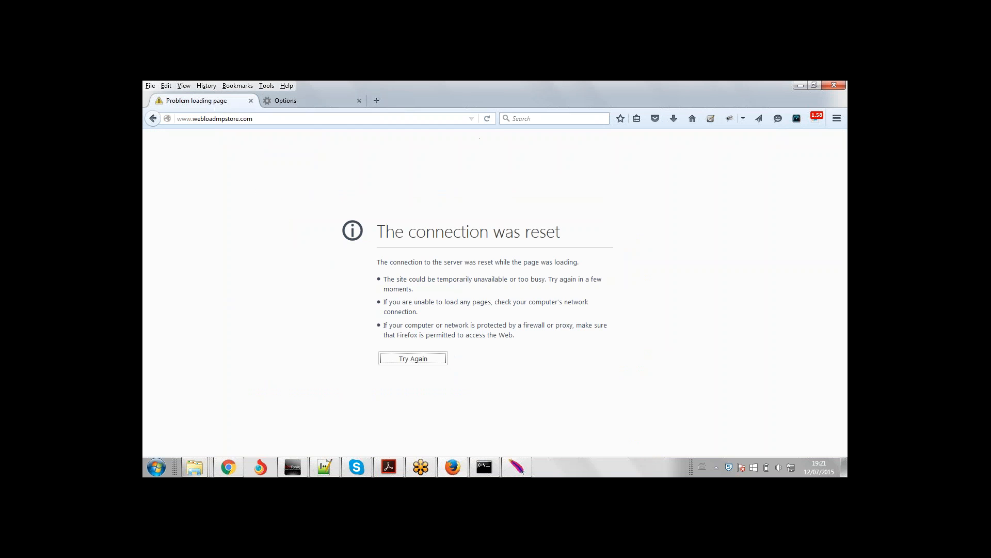
click(487, 118)
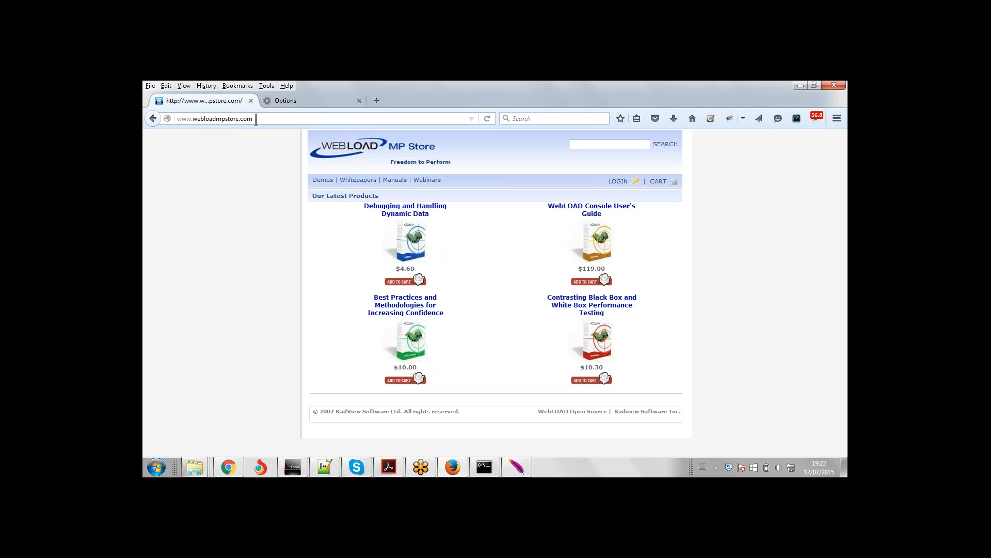
click(232, 119)
click(219, 156)
drag(253, 119, 241, 121)
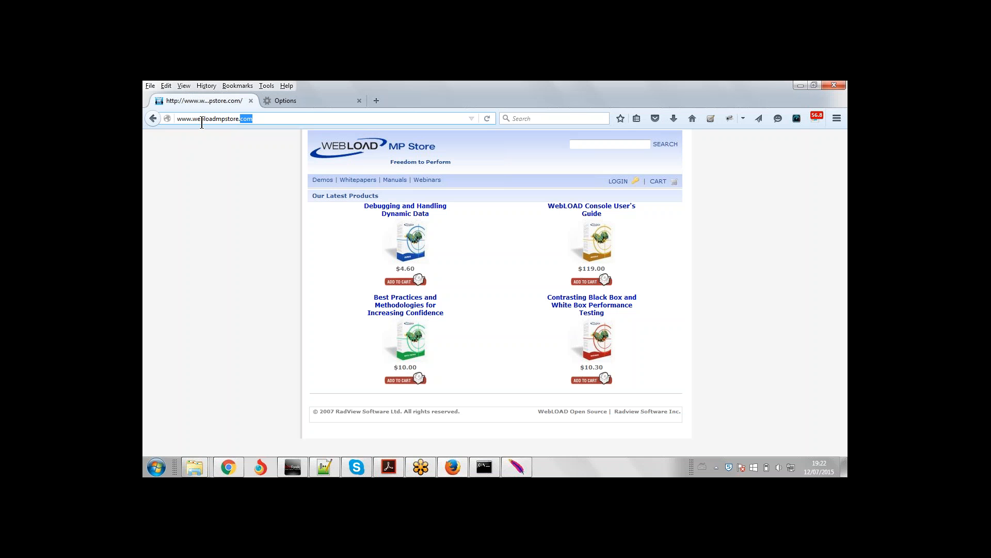
click(203, 120)
drag(196, 120, 236, 120)
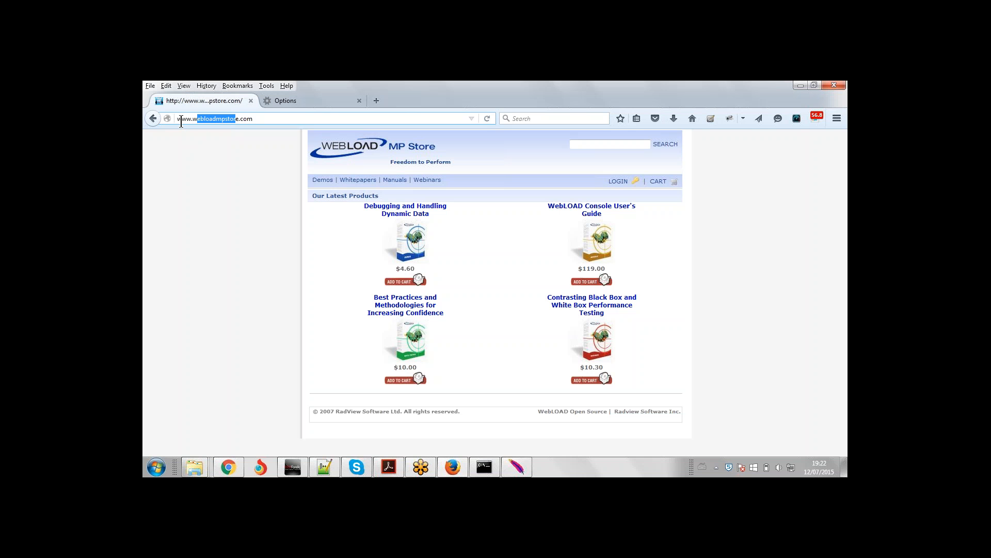
click(167, 189)
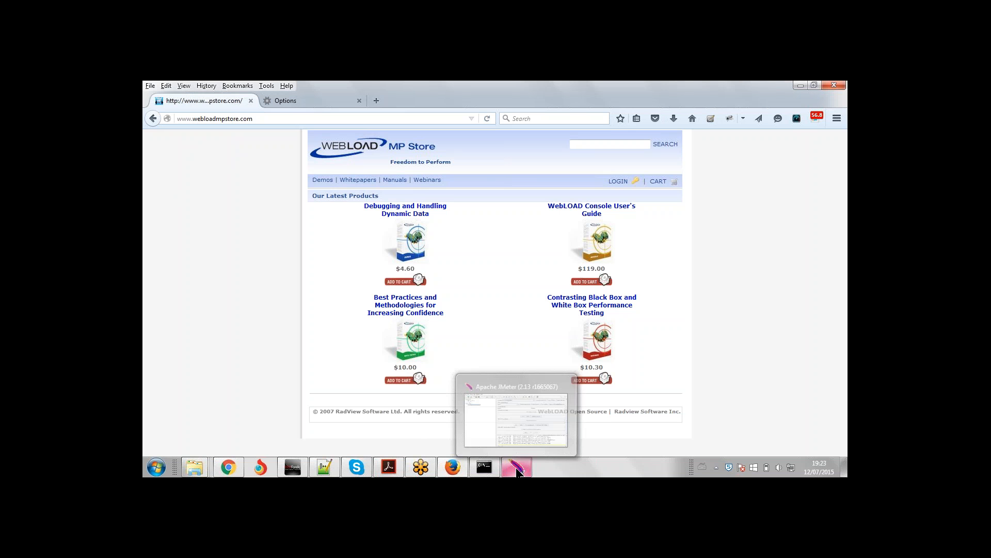
Switch to JMeter to view the recorded request's server name and path, and return to Firefox to compare the address.
click(516, 468)
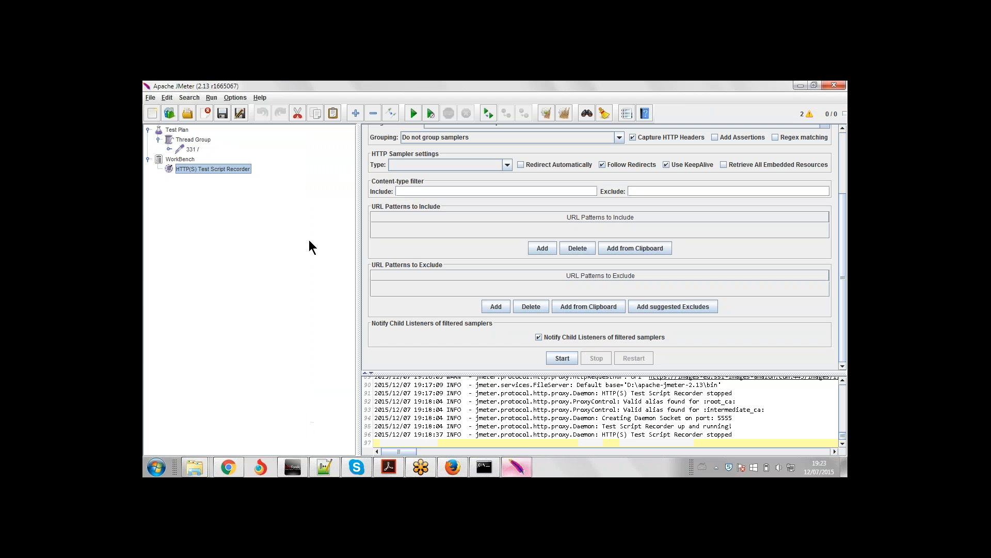
click(192, 150)
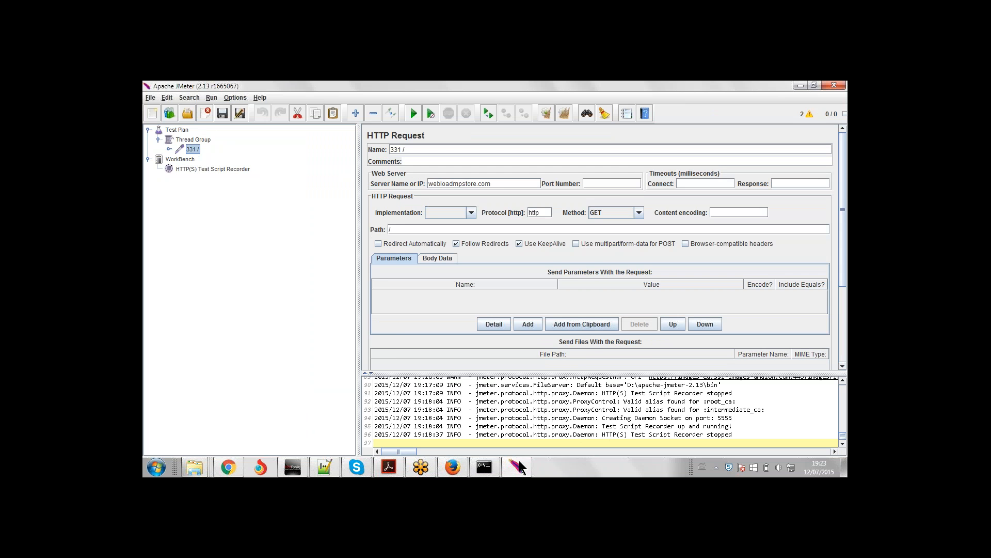
click(453, 467)
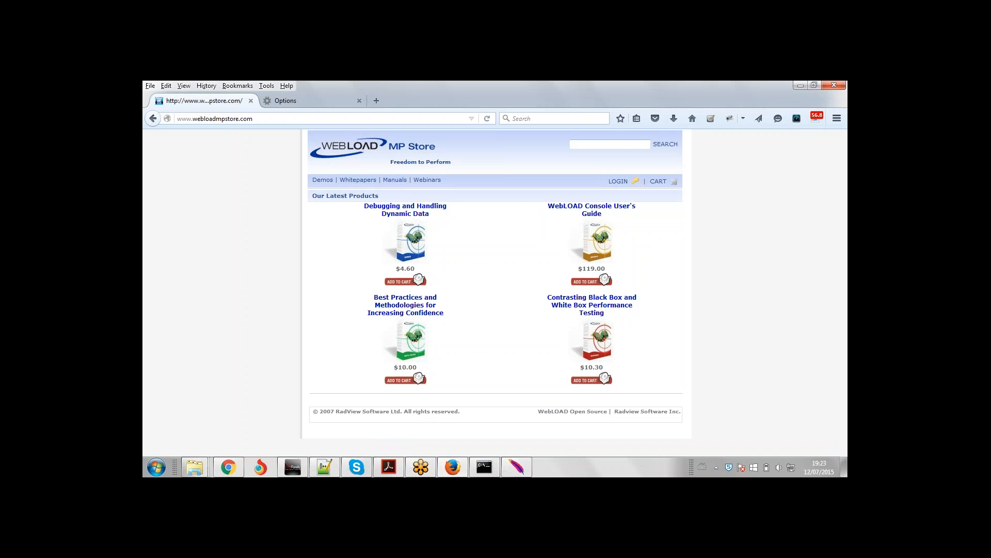
Switch to JMeter and look through the sampler types that can be added to the Thread Group.
click(517, 468)
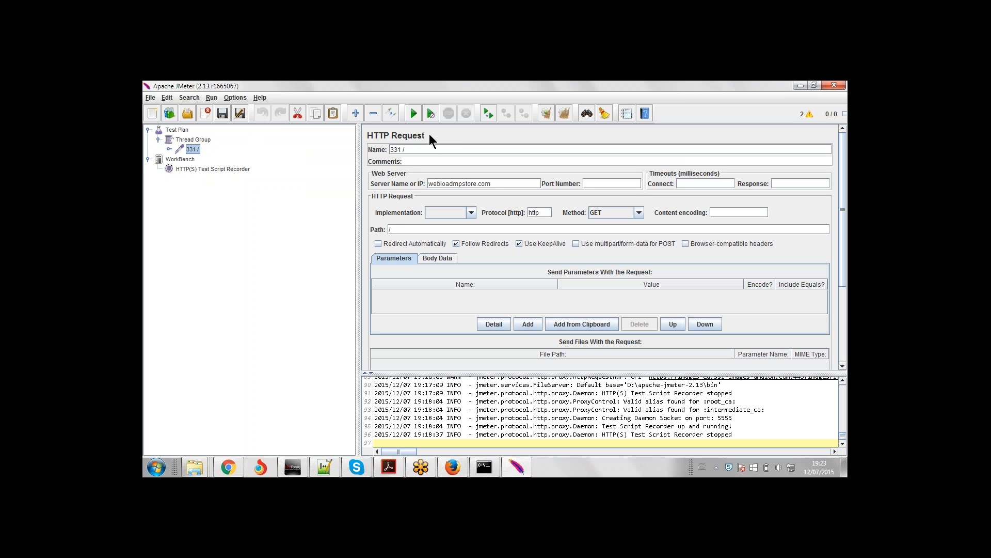
click(193, 138)
right_click(194, 138)
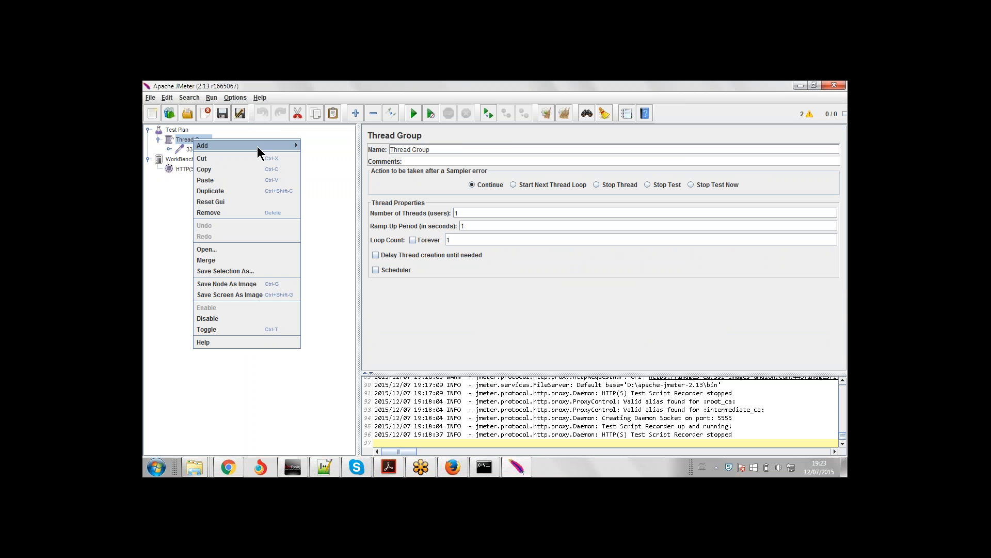
mouse_move(257, 146)
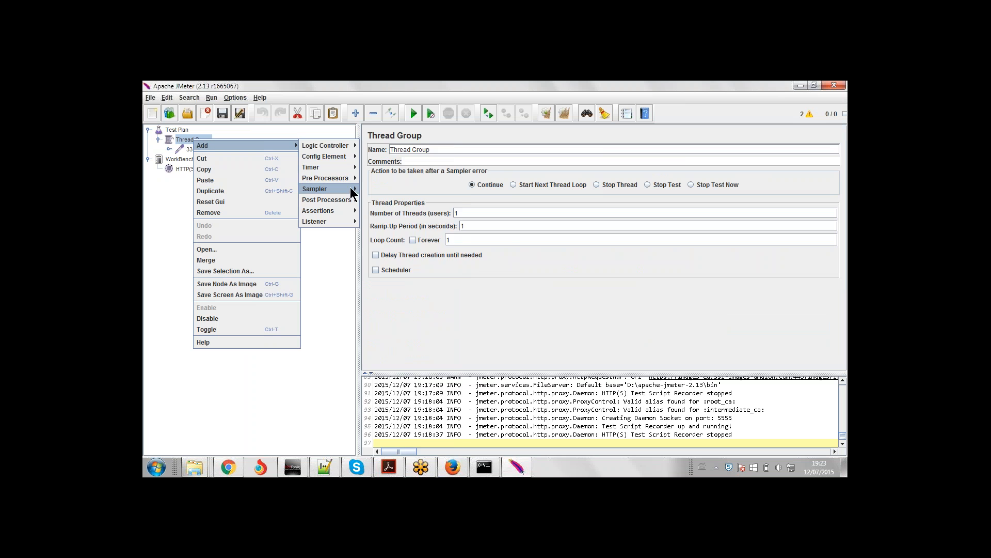
mouse_move(340, 185)
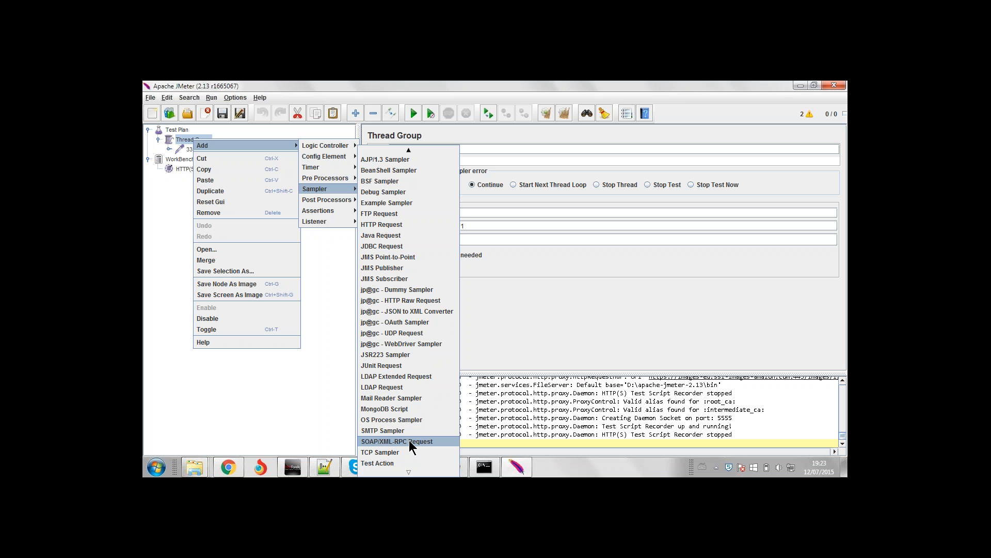
click(313, 345)
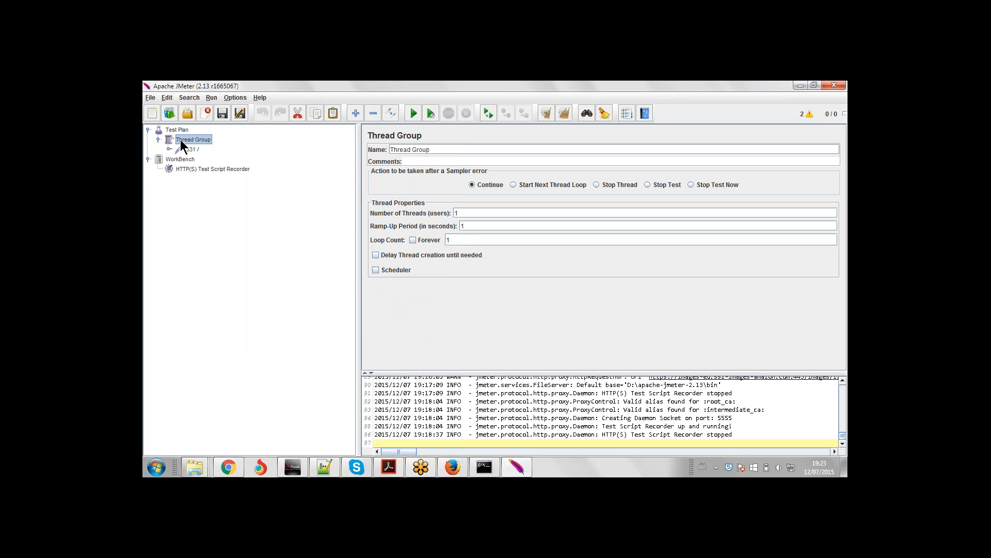
Examine the recorded 331 / request's server name, port number, protocol and path, highlighting the field values.
click(190, 149)
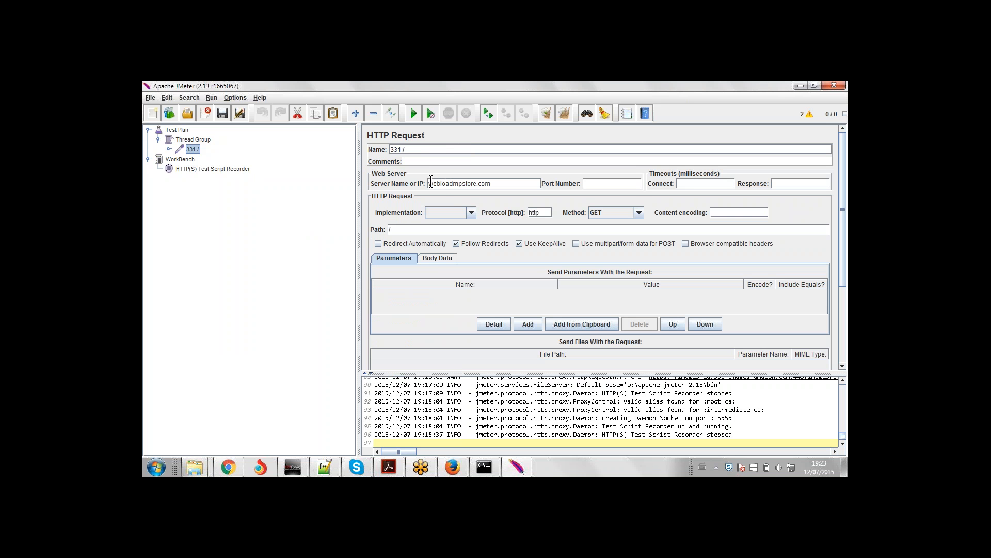
drag(429, 183, 492, 184)
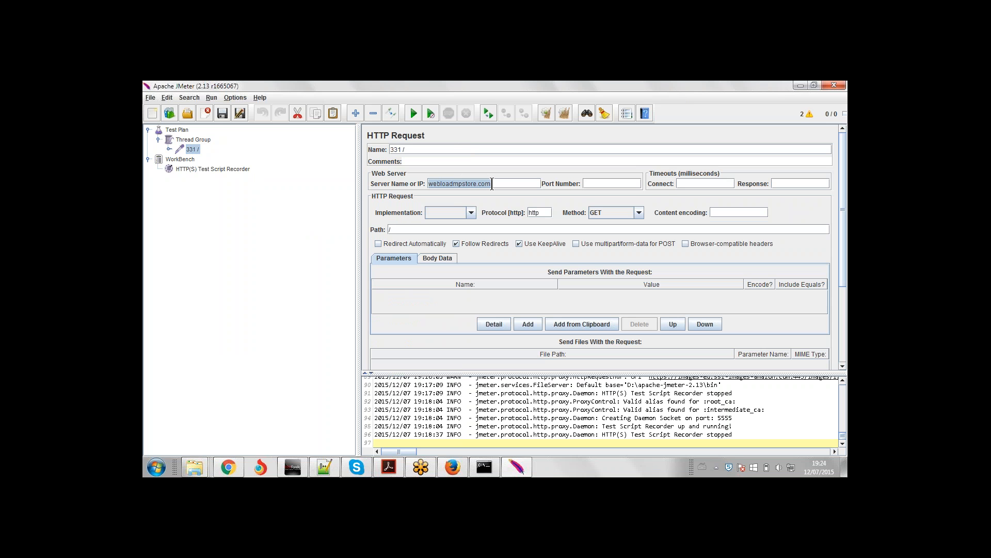
click(457, 183)
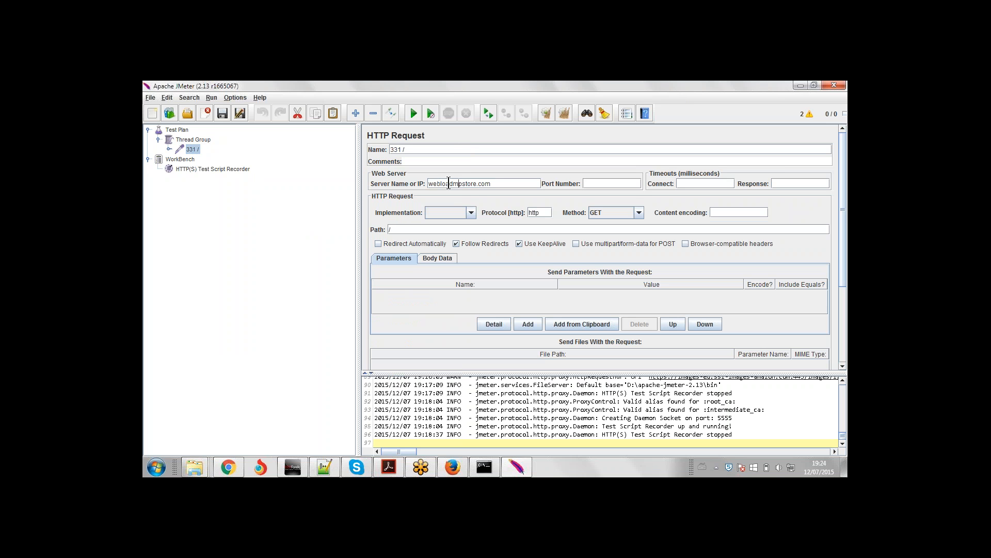
drag(449, 183, 495, 183)
click(604, 184)
double_click(539, 212)
click(541, 213)
double_click(398, 228)
click(453, 467)
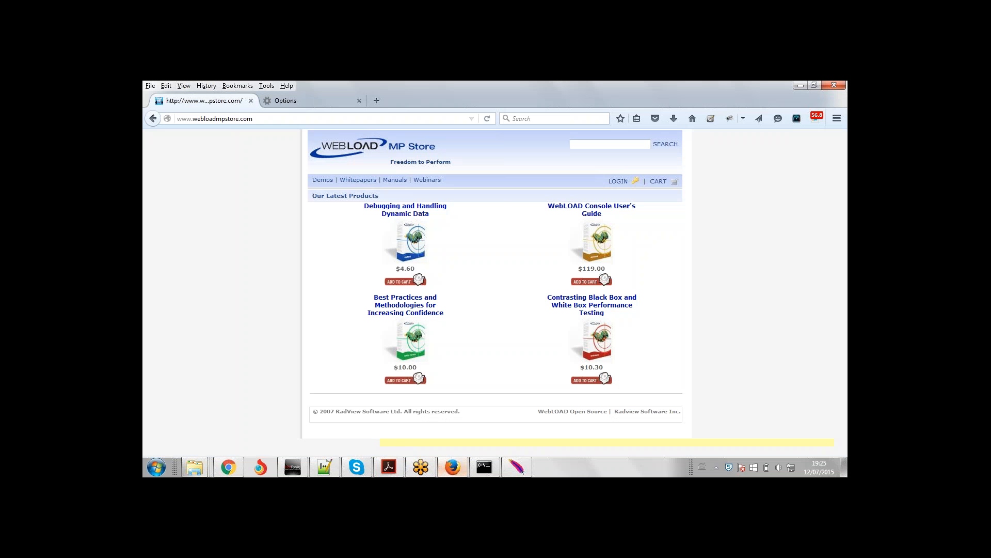
click(269, 118)
click(270, 118)
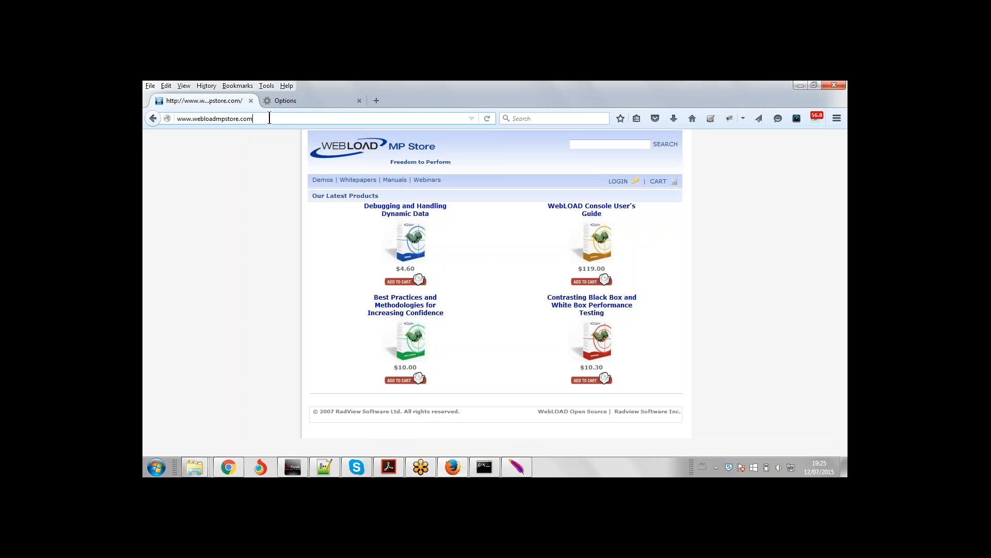
key(Down)
key(Return)
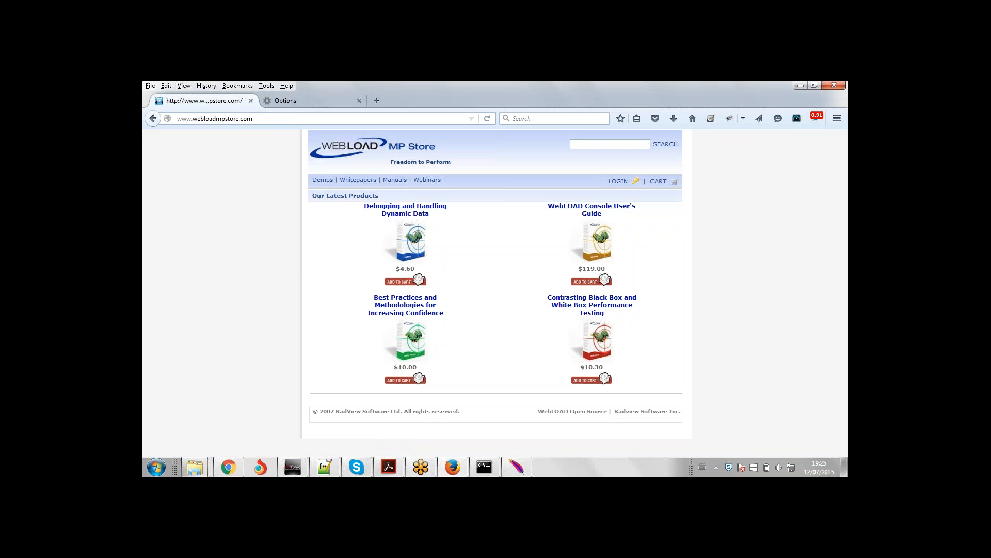
click(518, 469)
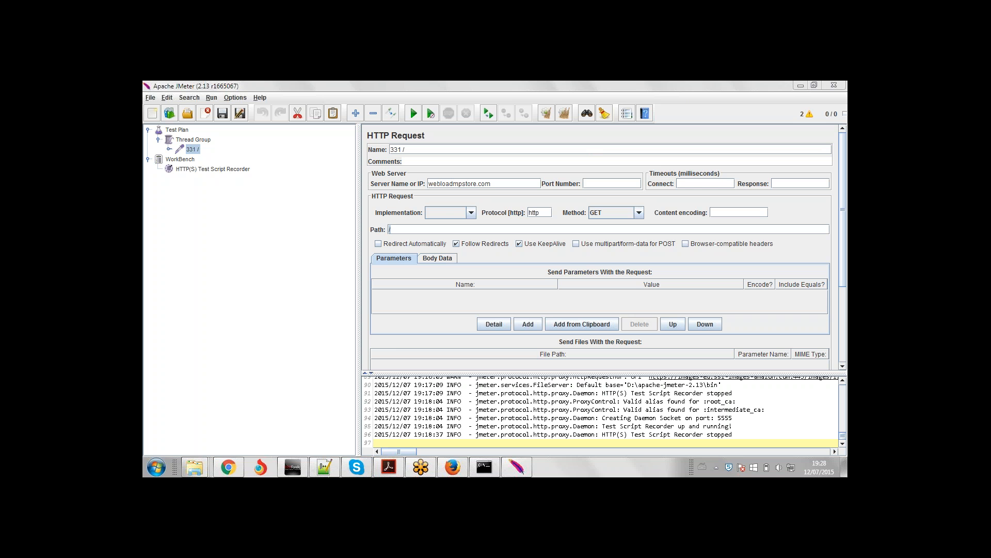
Switch to Skype, send the message "hello" in the open conversation, and minimize Skype to return to JMeter.
mouse_move(228, 468)
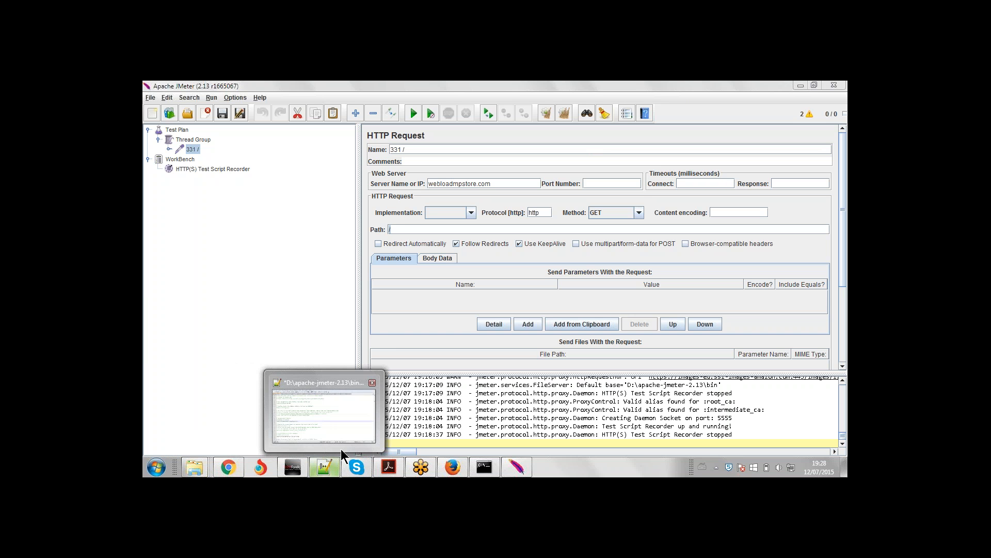
click(357, 467)
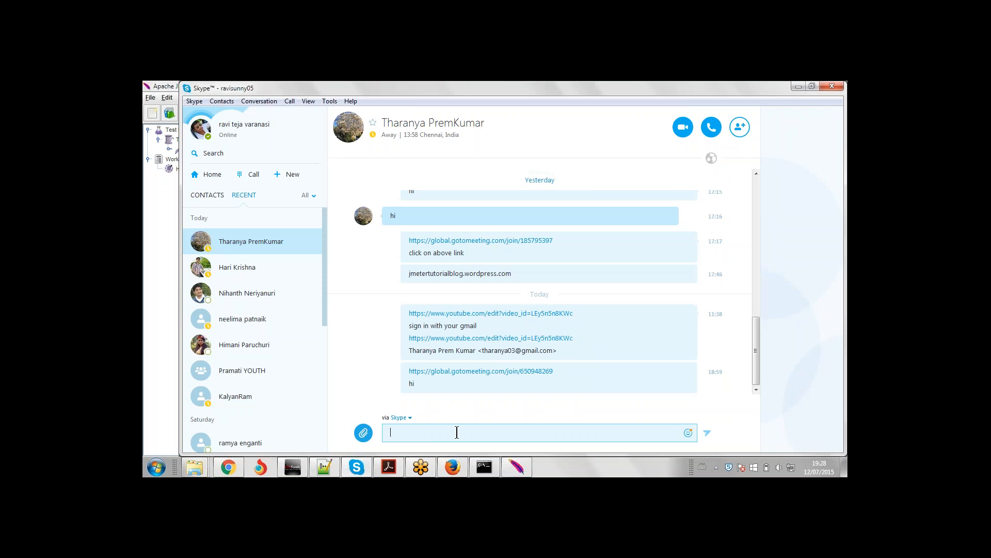
text(hello)
key(Return)
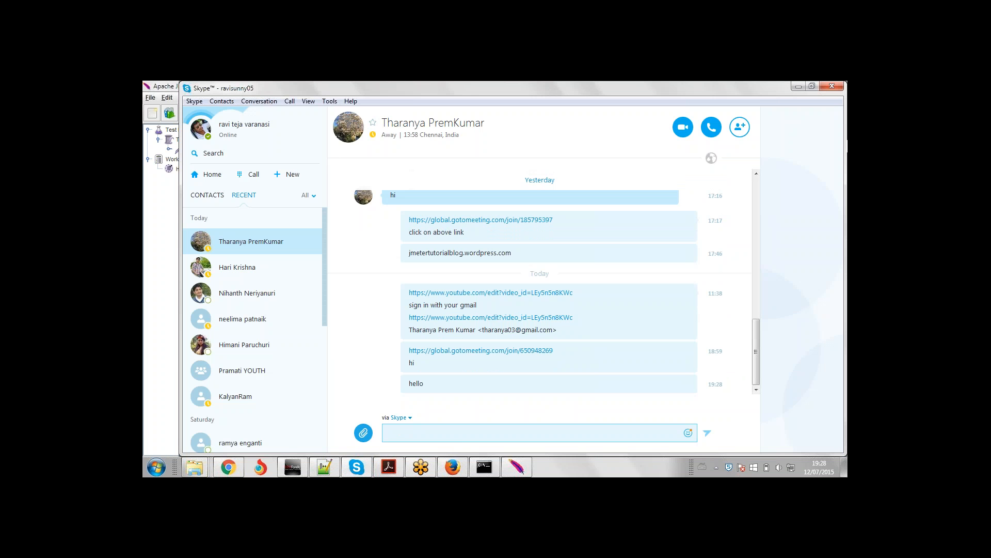
click(799, 86)
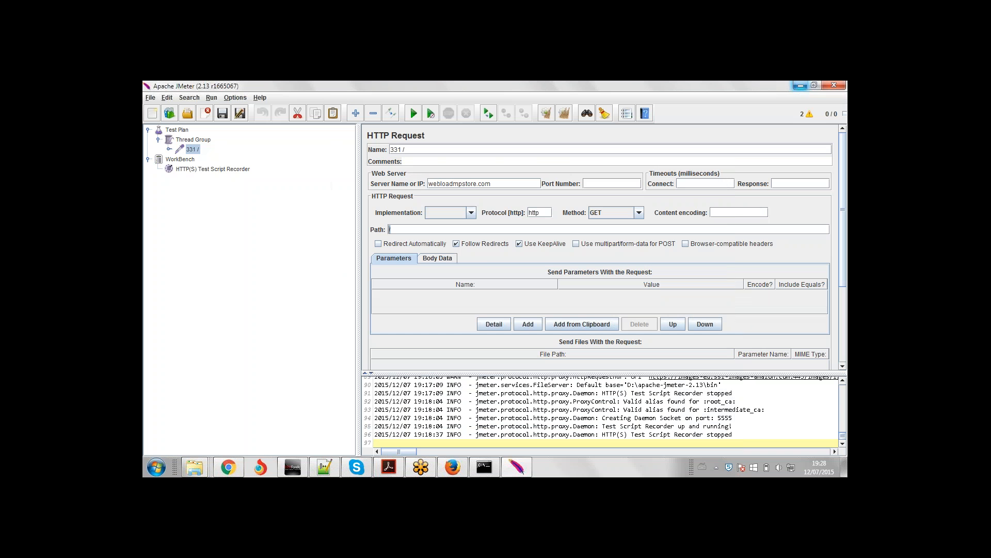